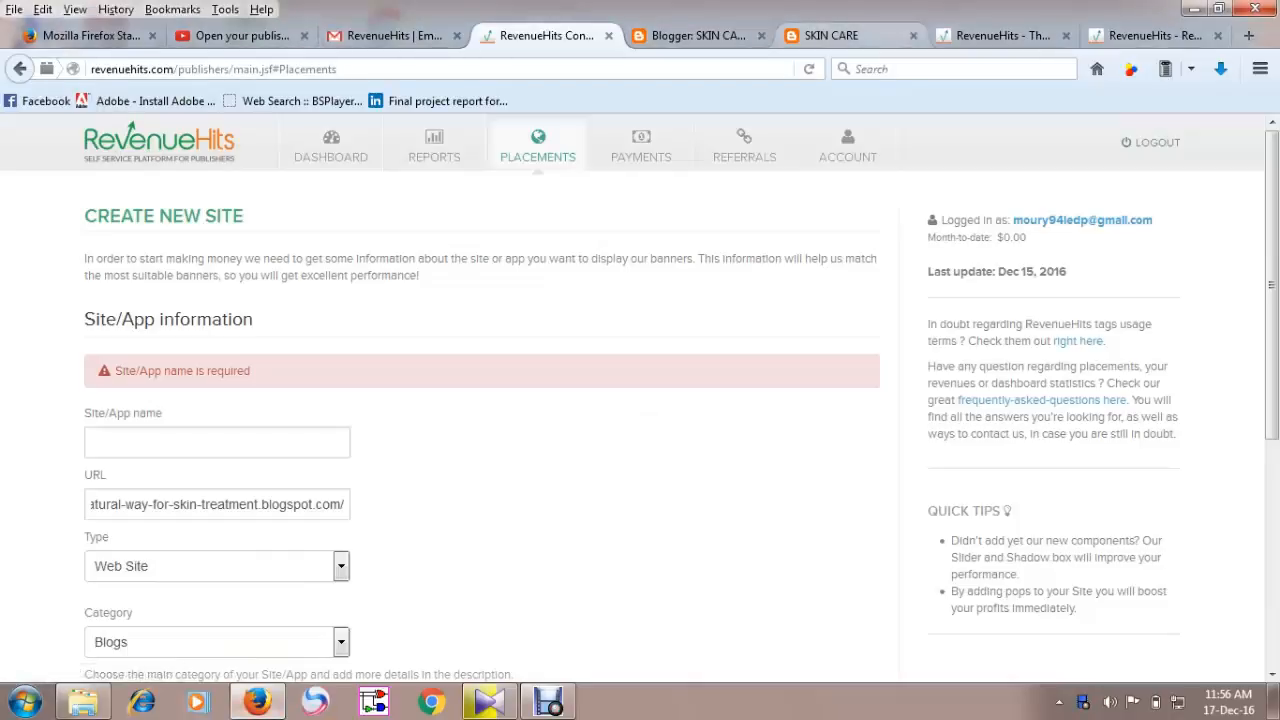
# Switch to the Blogger tab and check the list of your blogs.
pyautogui.click(698, 36)
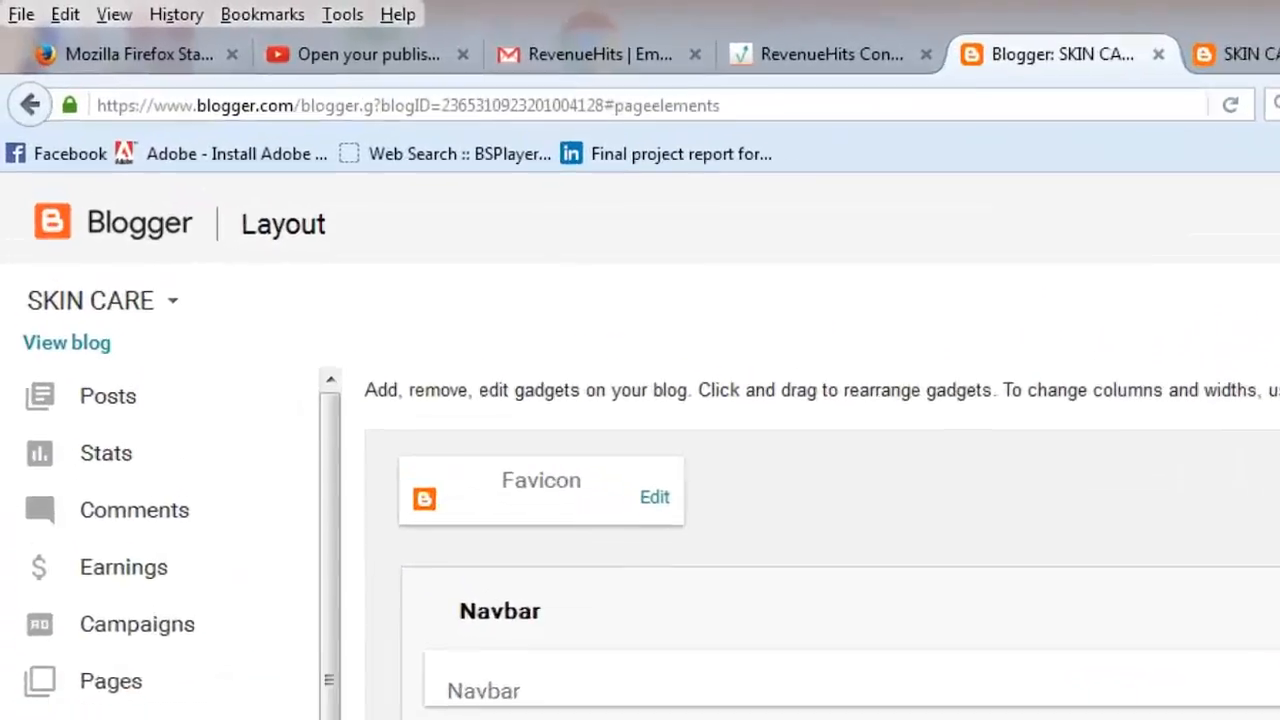
pyautogui.click(68, 198)
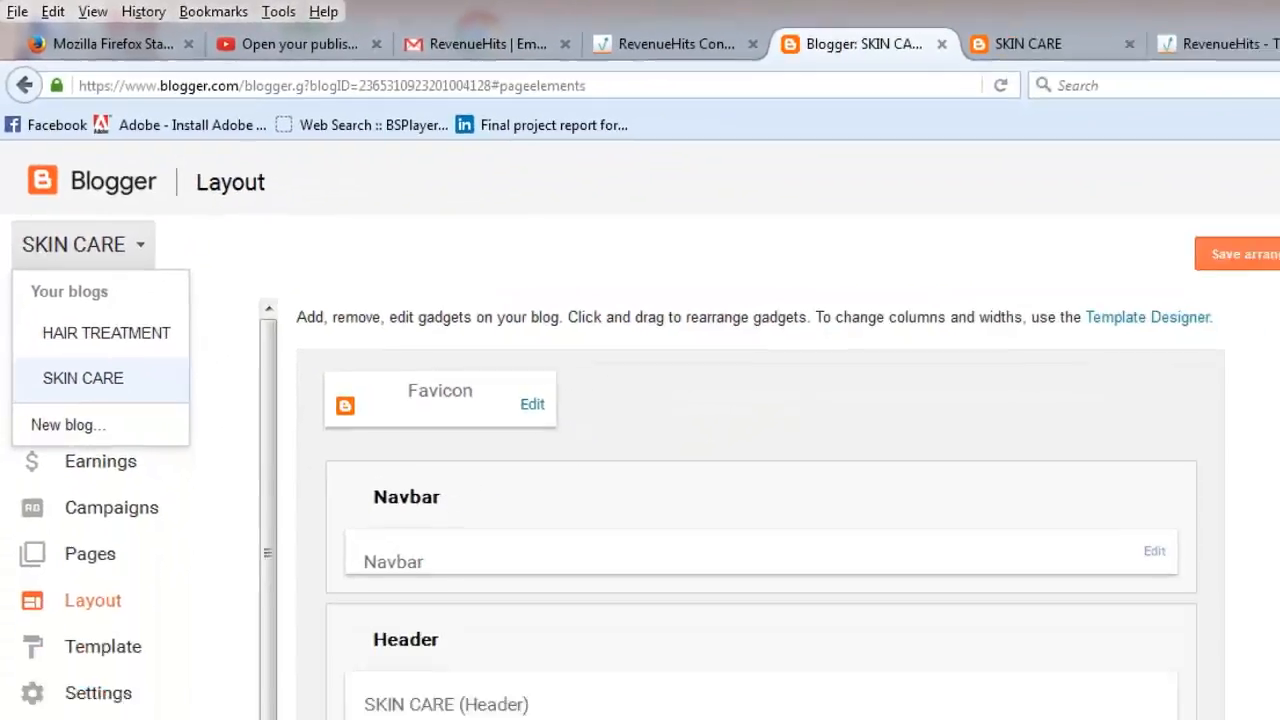
pyautogui.click(163, 479)
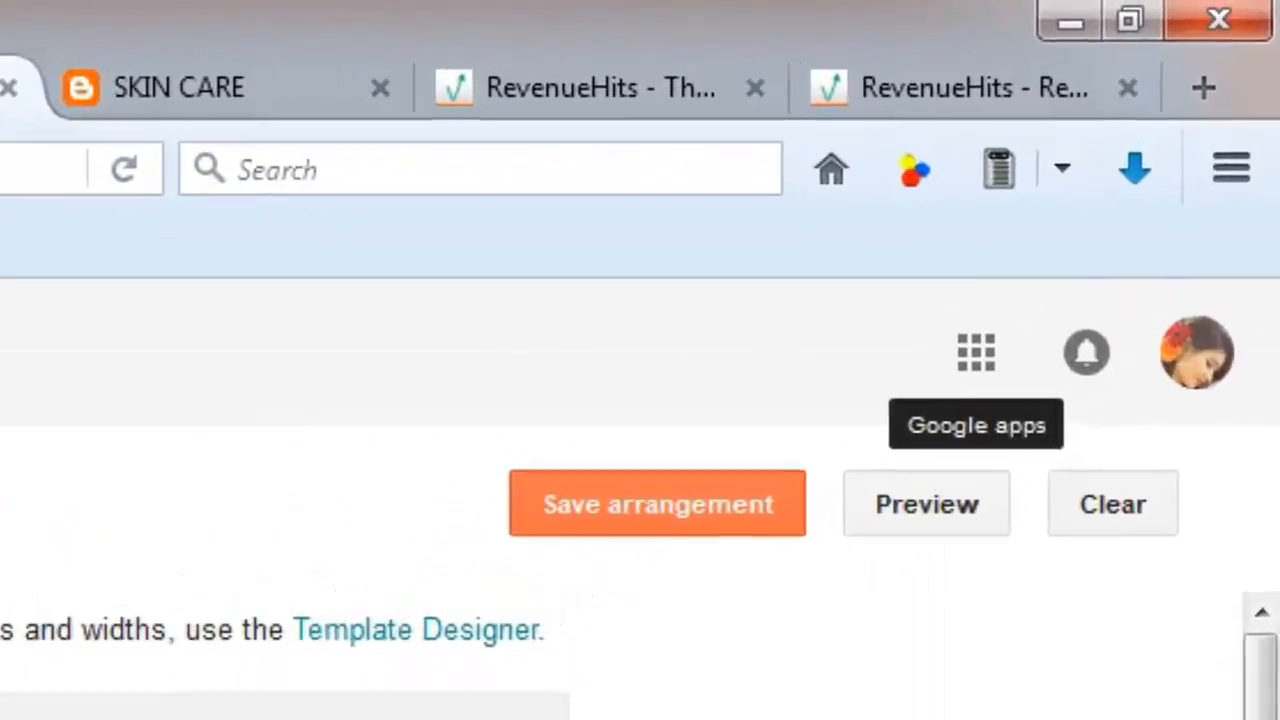
pyautogui.click(1076, 236)
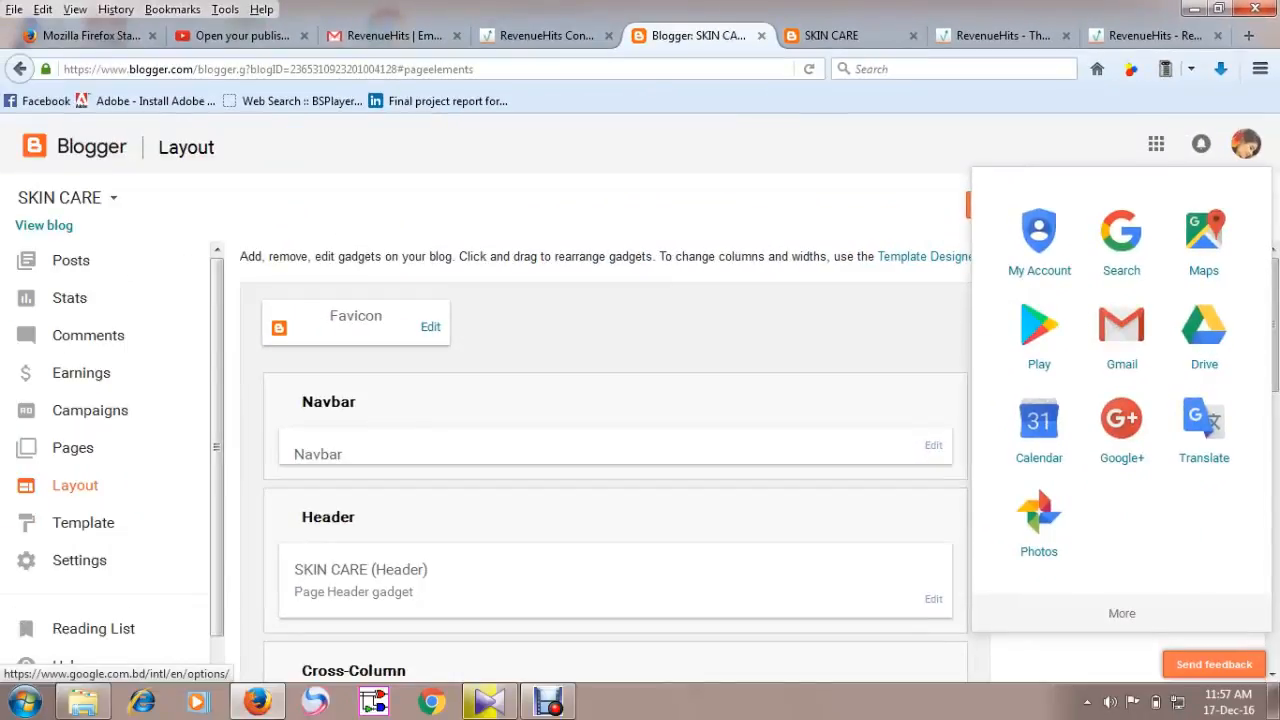
pyautogui.click(1121, 613)
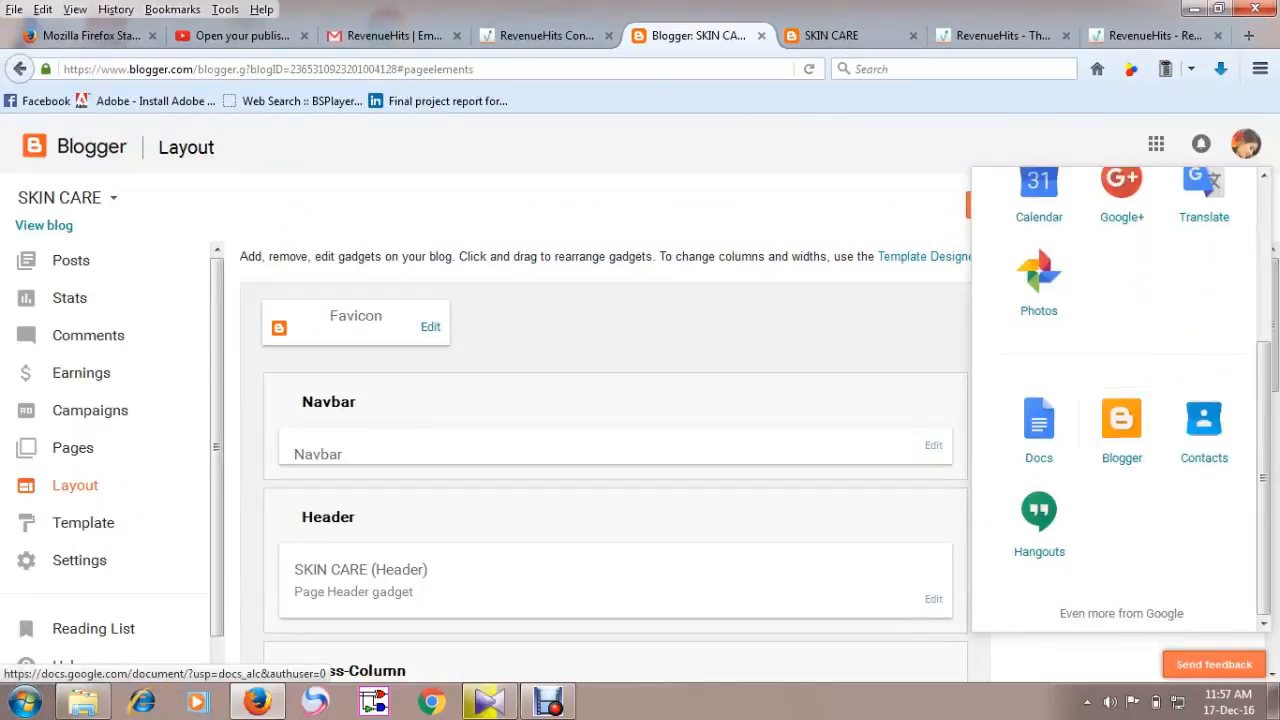
pyautogui.click(1156, 144)
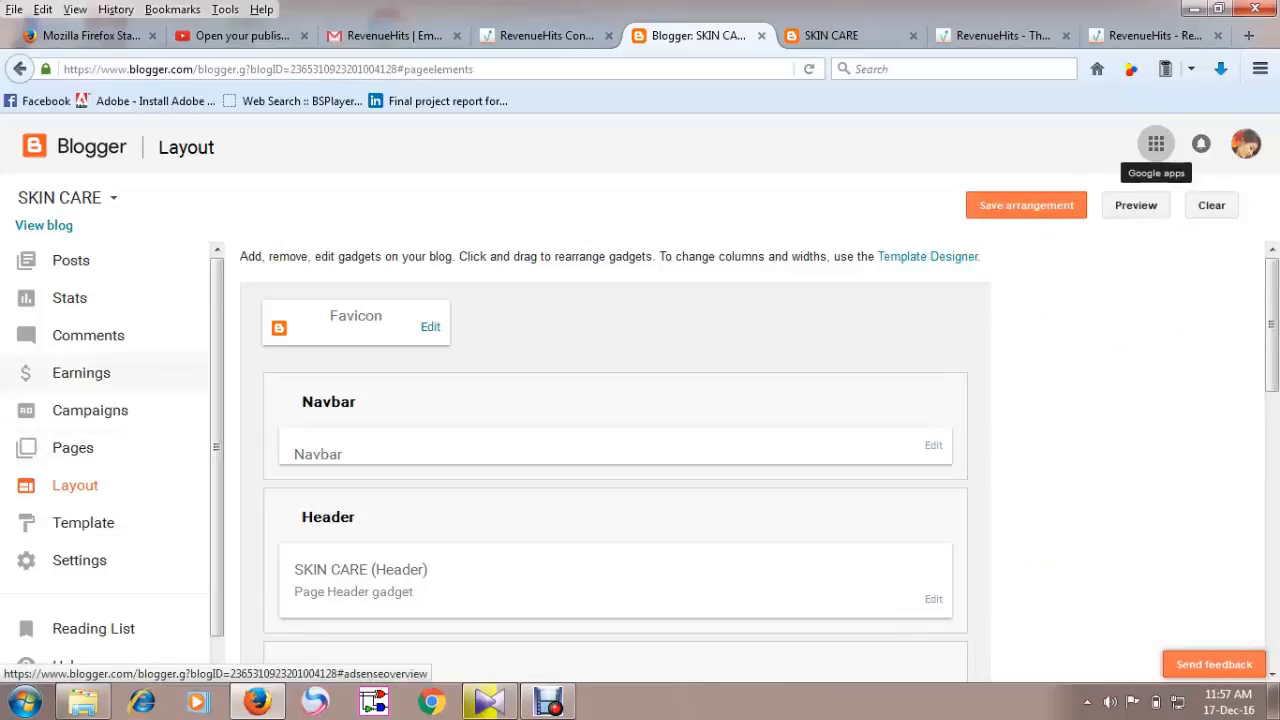
# Start creating a new blog and enter the title Beautiful Skin.
pyautogui.click(65, 197)
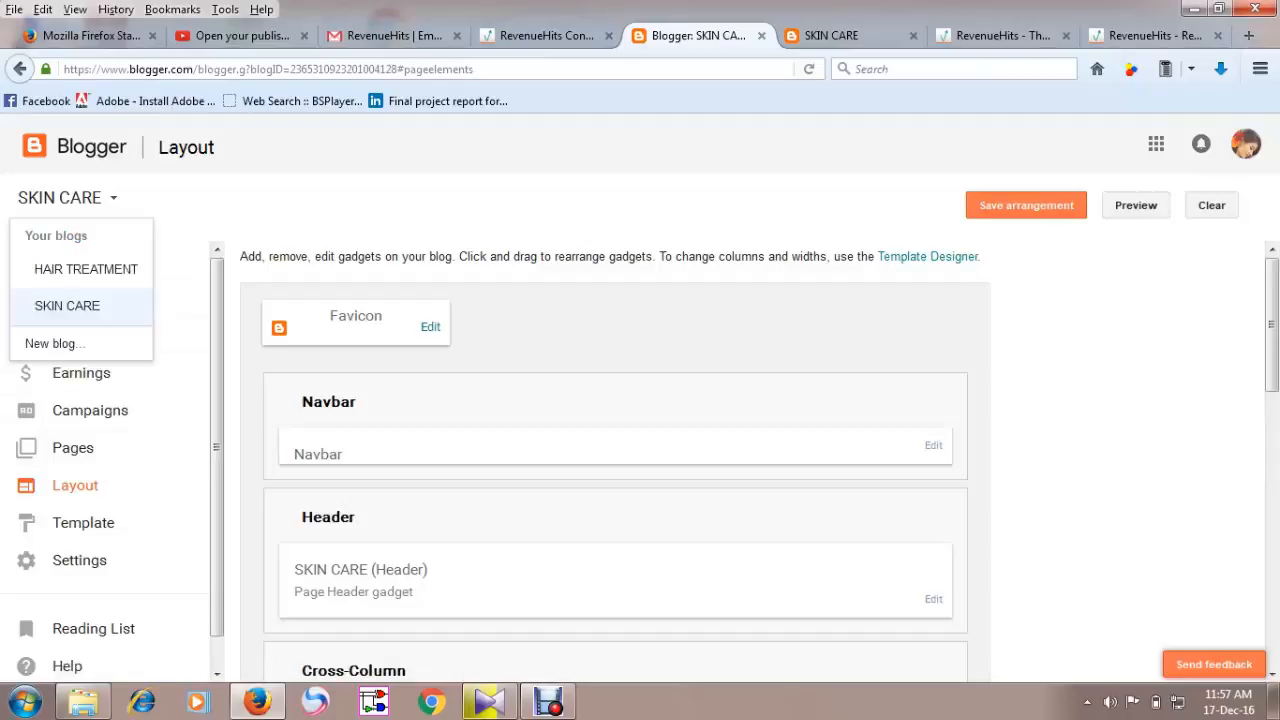
pyautogui.click(55, 343)
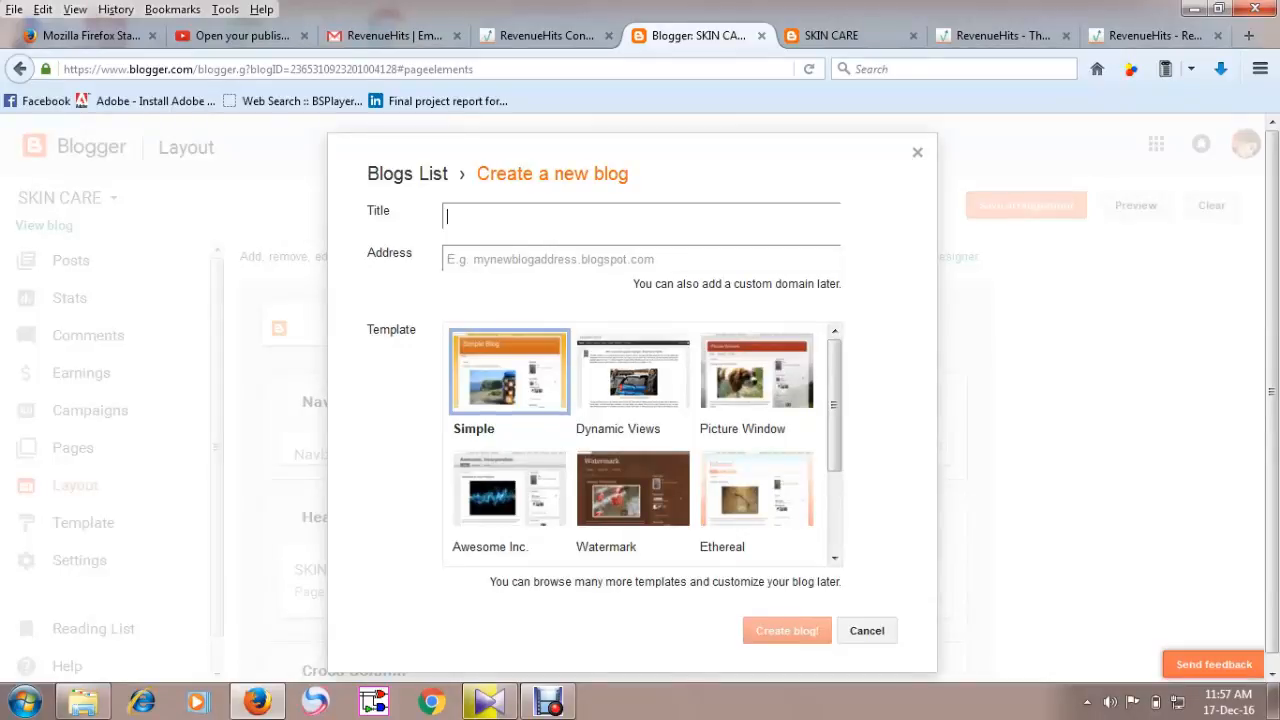
pyautogui.write('Be')
pyautogui.write('at')
pyautogui.write('utig')
pyautogui.write('ul')
pyautogui.press('BackSpace')
pyautogui.press('BackSpace')
pyautogui.press('BackSpace')
pyautogui.write('ful Ski')
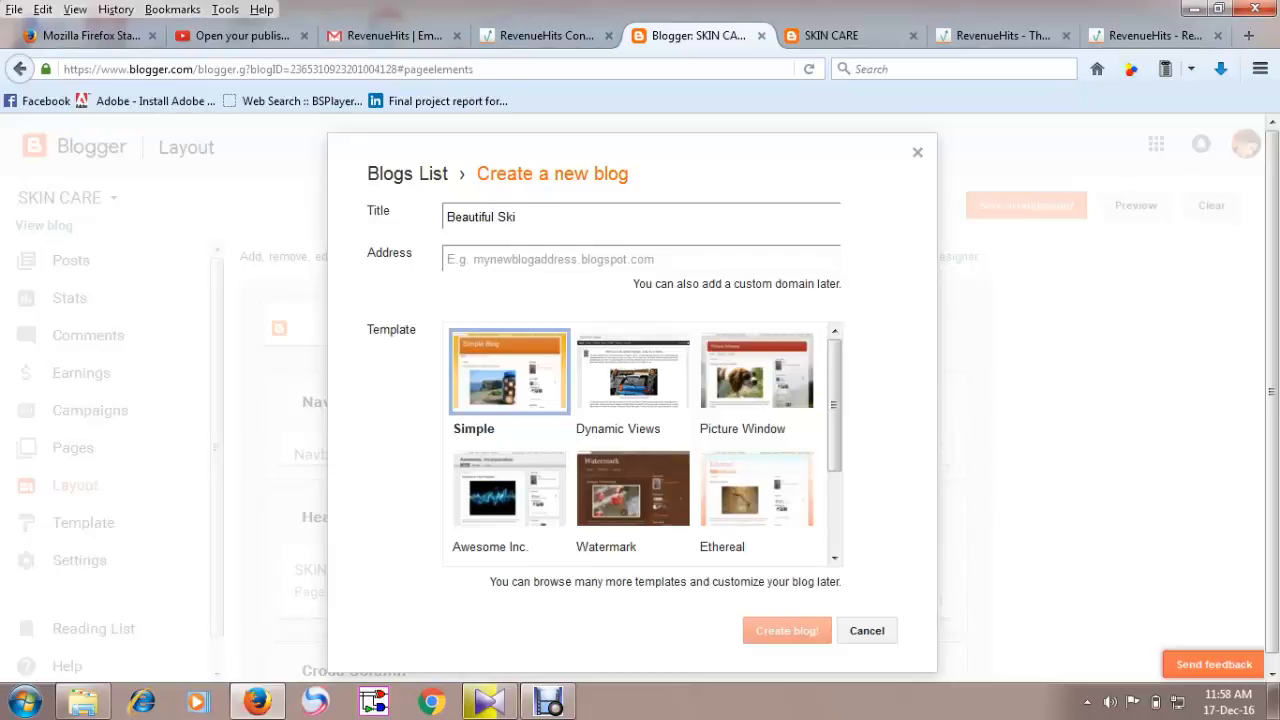
pyautogui.write('n')
# Set the blog address to easy-way-for-beautiful-skin.blogspot.com and create the blog with the Simple template.
pyautogui.click(447, 259)
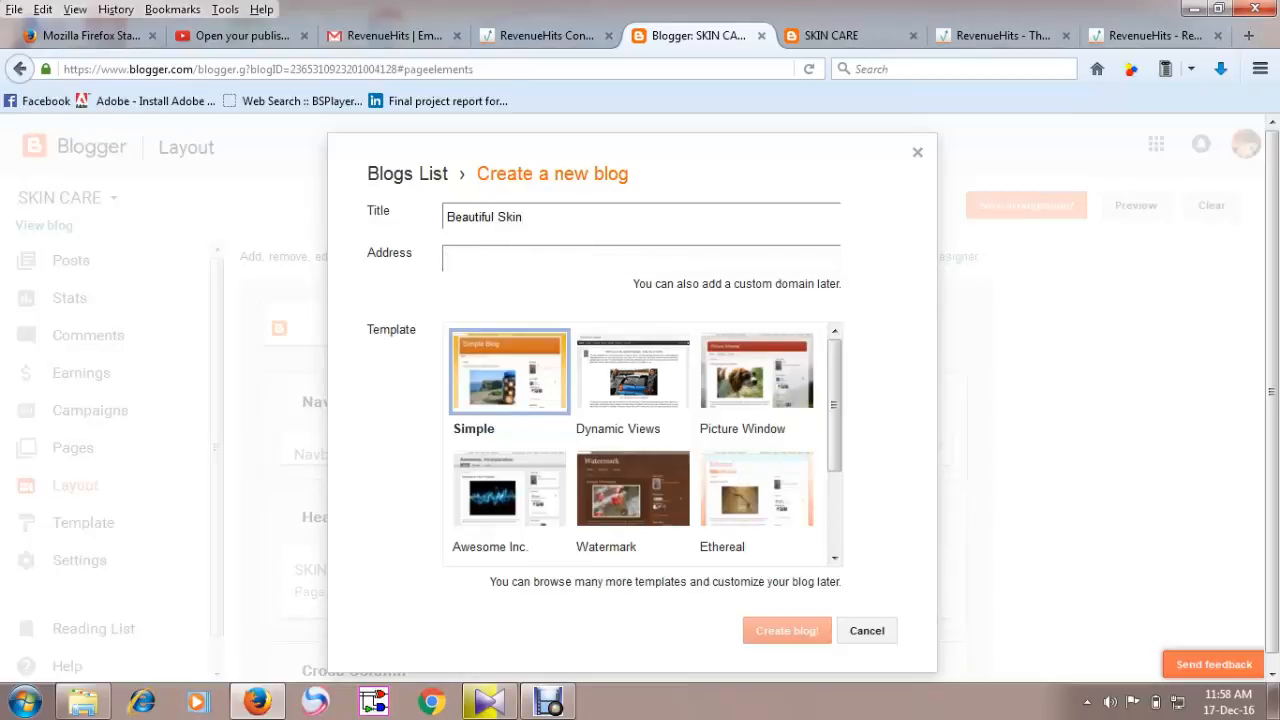
pyautogui.write('be')
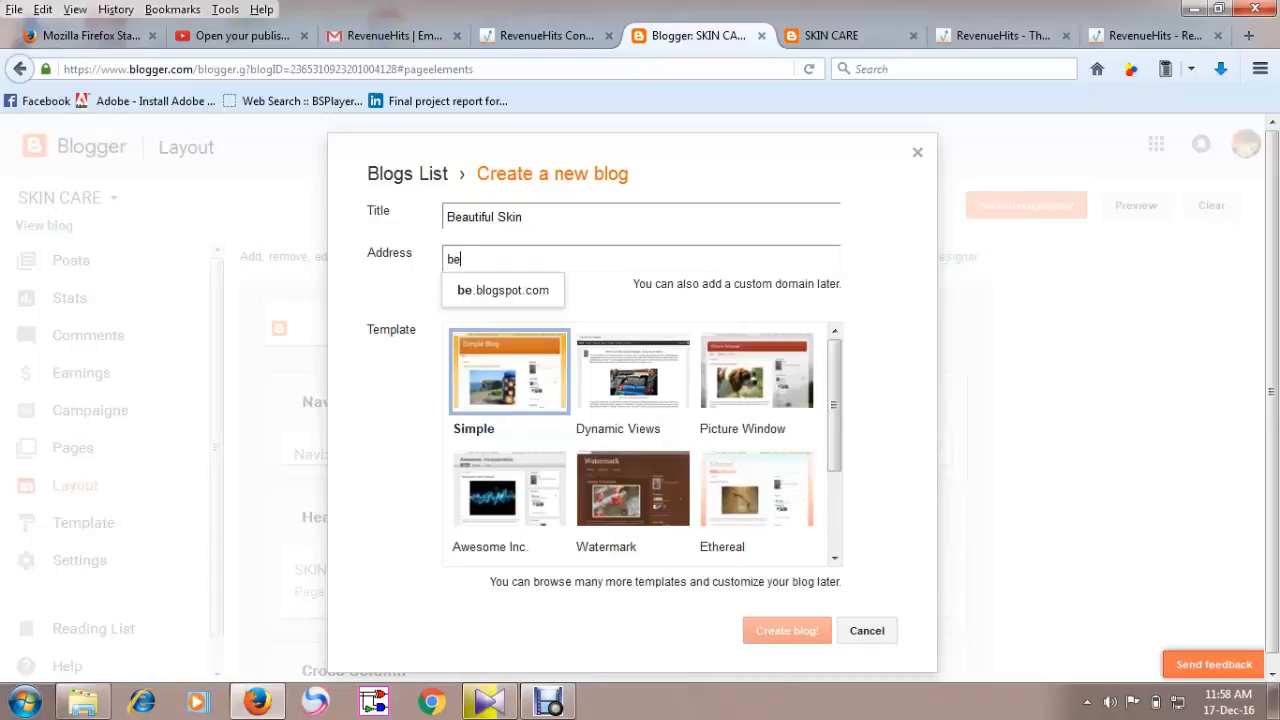
pyautogui.write('aut')
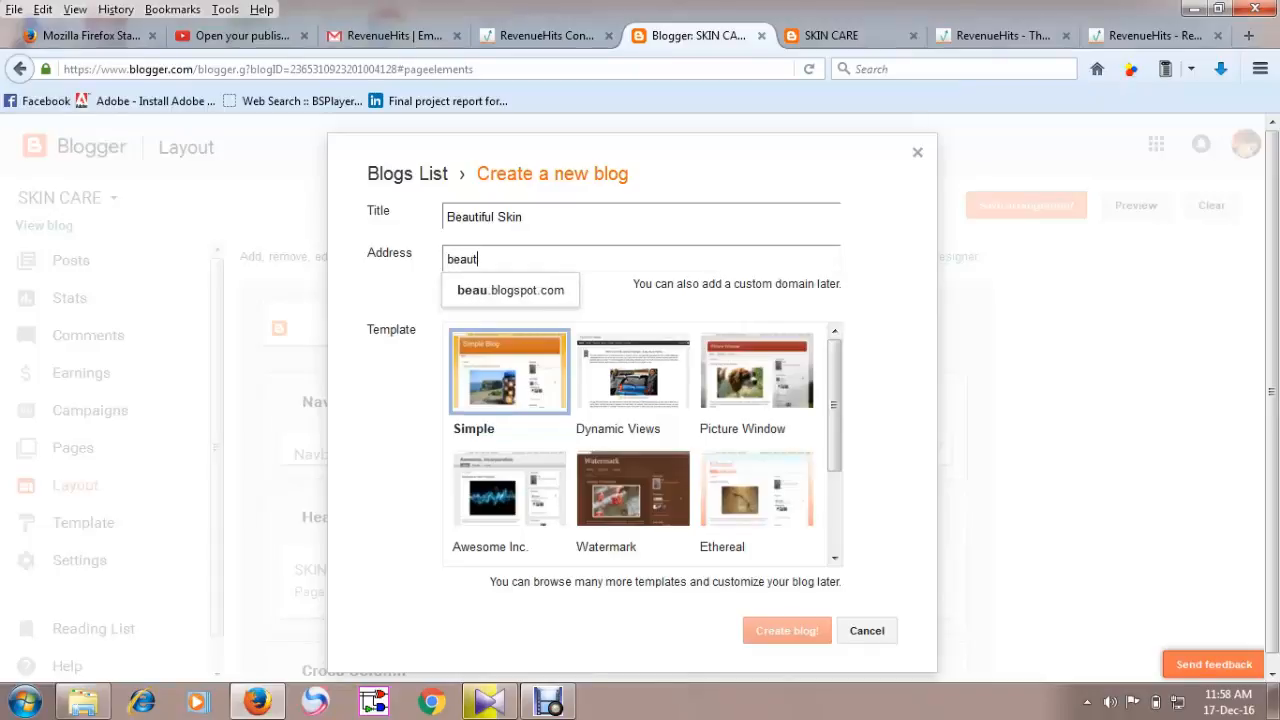
pyautogui.write('iful')
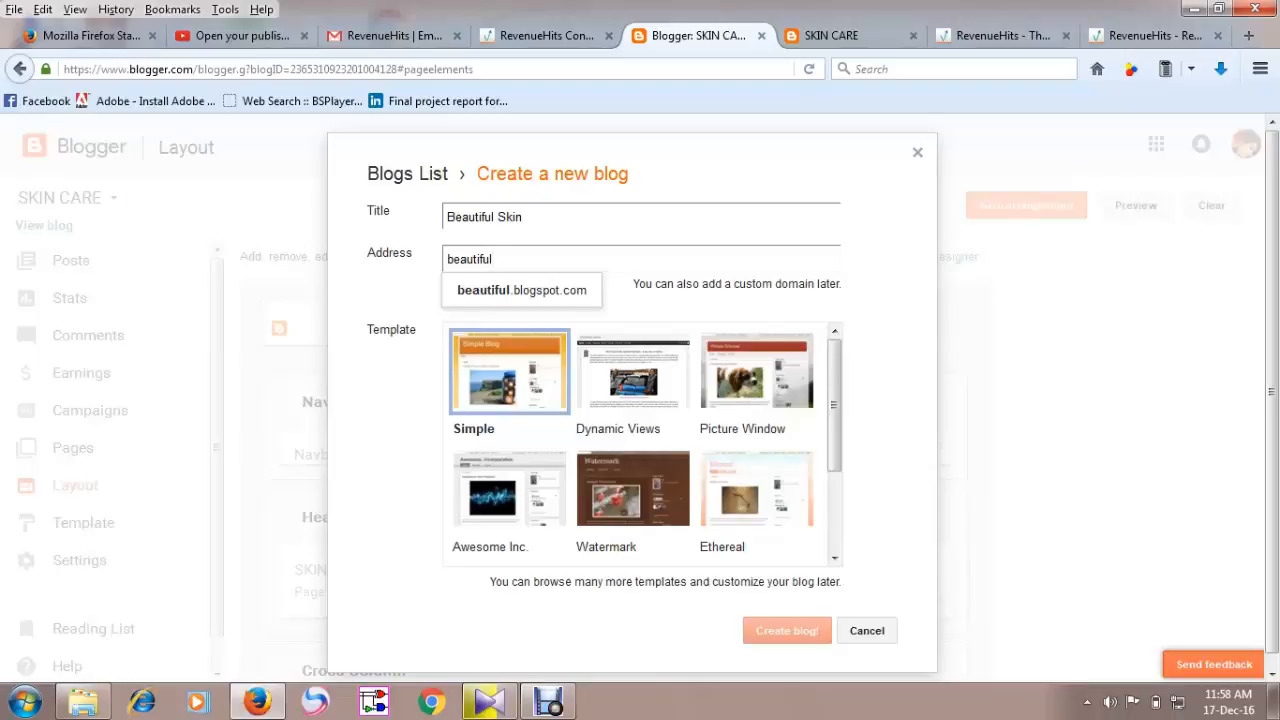
pyautogui.write('-')
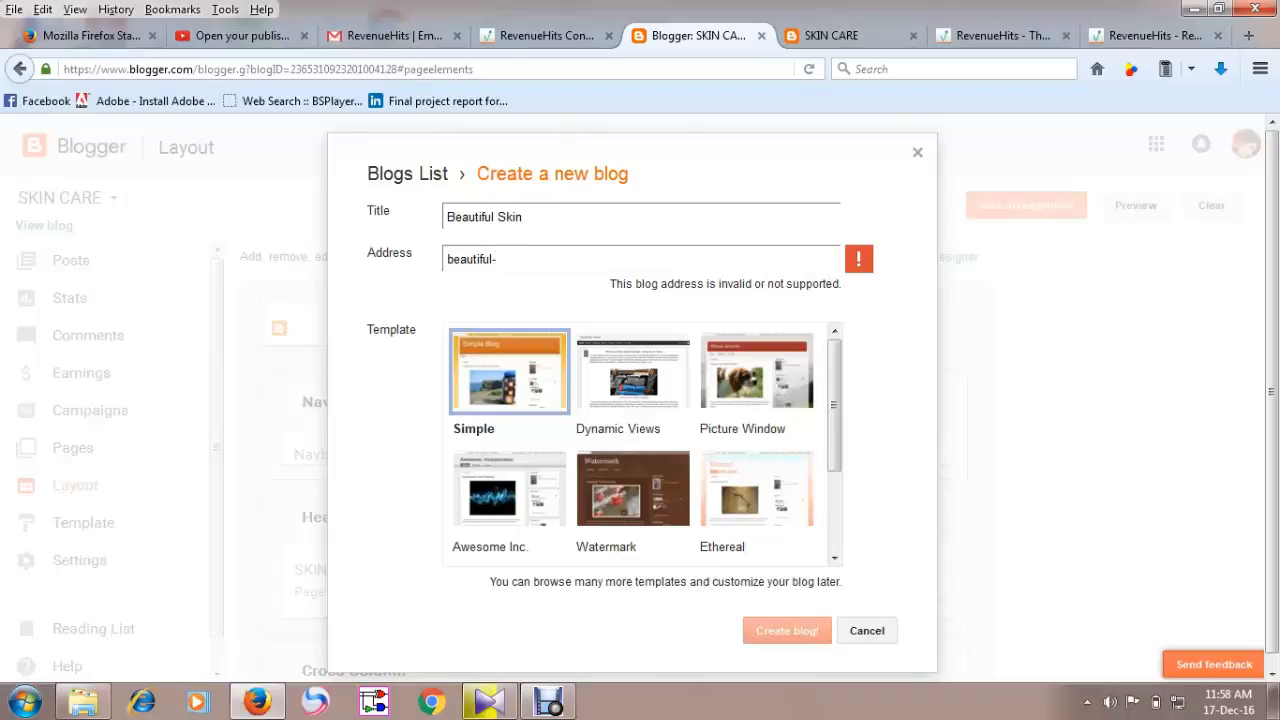
pyautogui.write('skin')
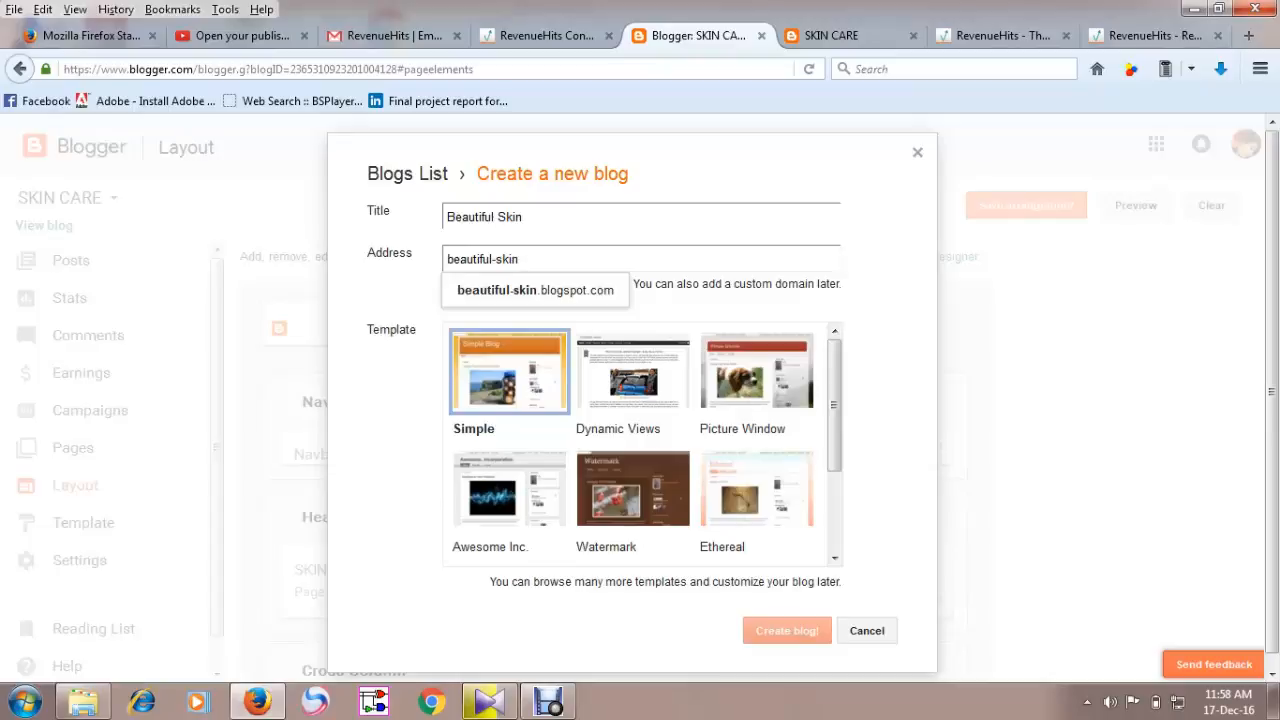
pyautogui.write('-')
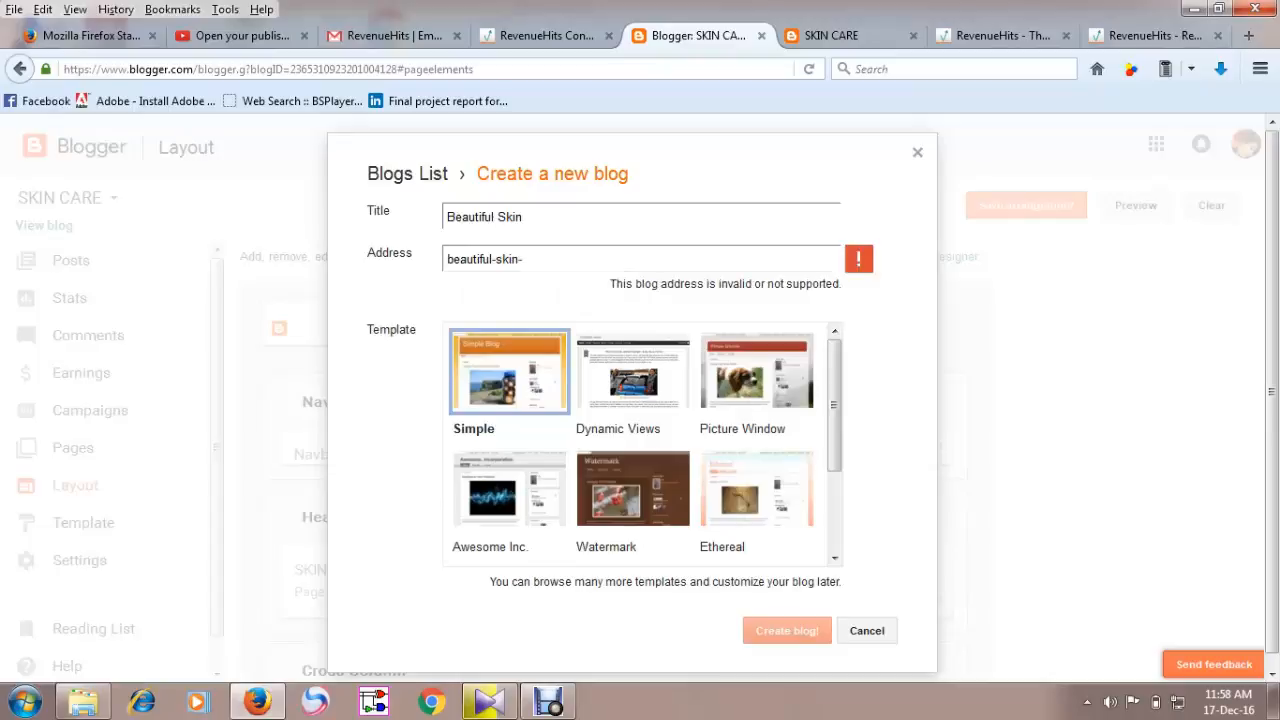
pyautogui.write('e')
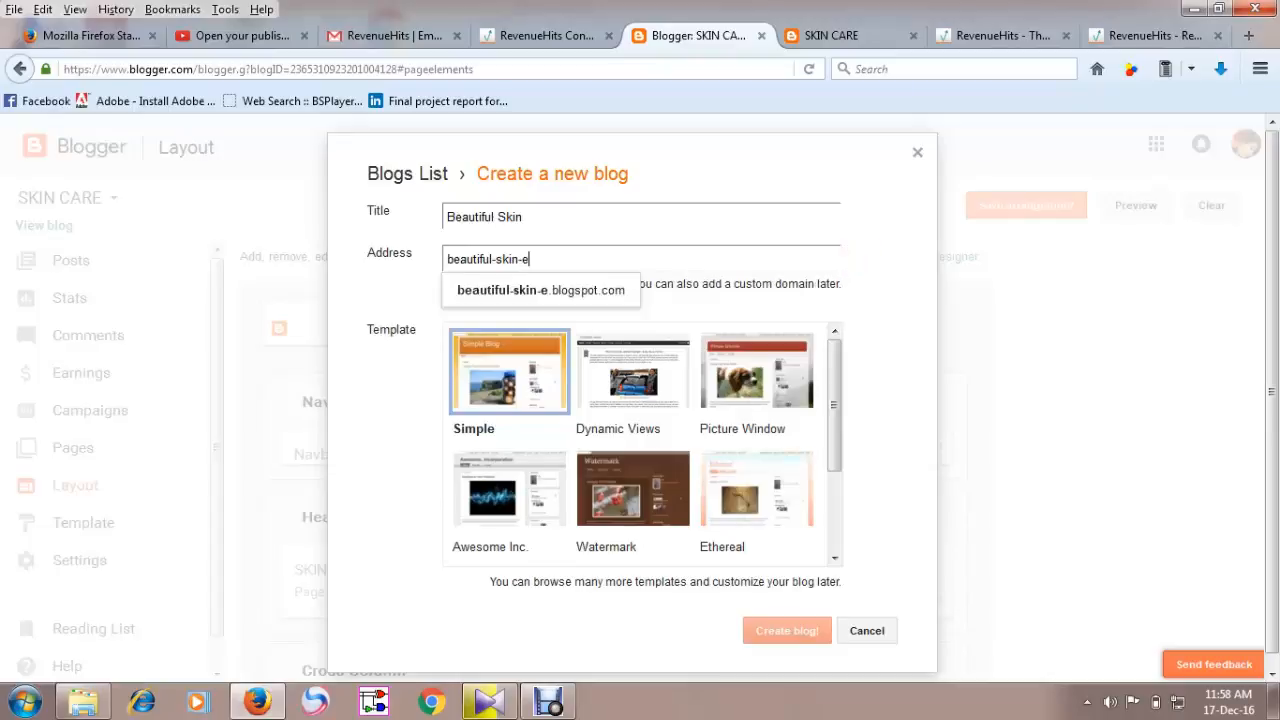
pyautogui.write('asy')
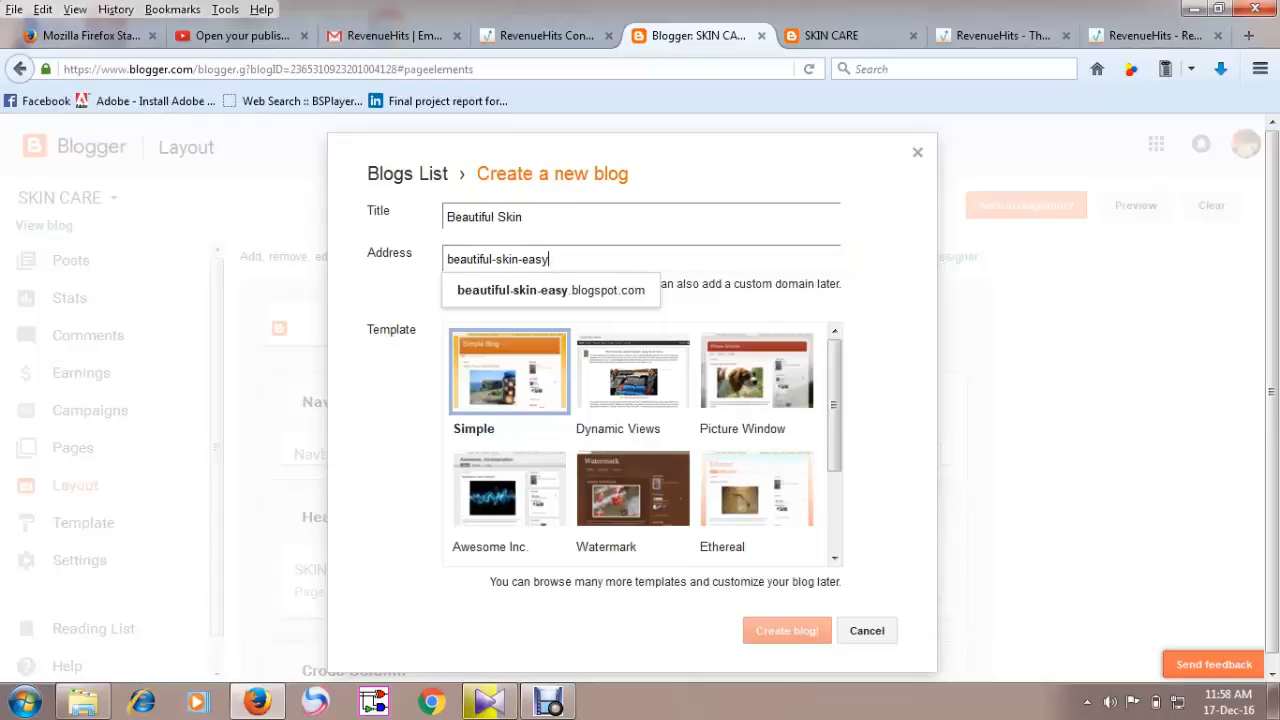
pyautogui.press('BackSpace')
pyautogui.press('BackSpace')
pyautogui.press('BackSpace')
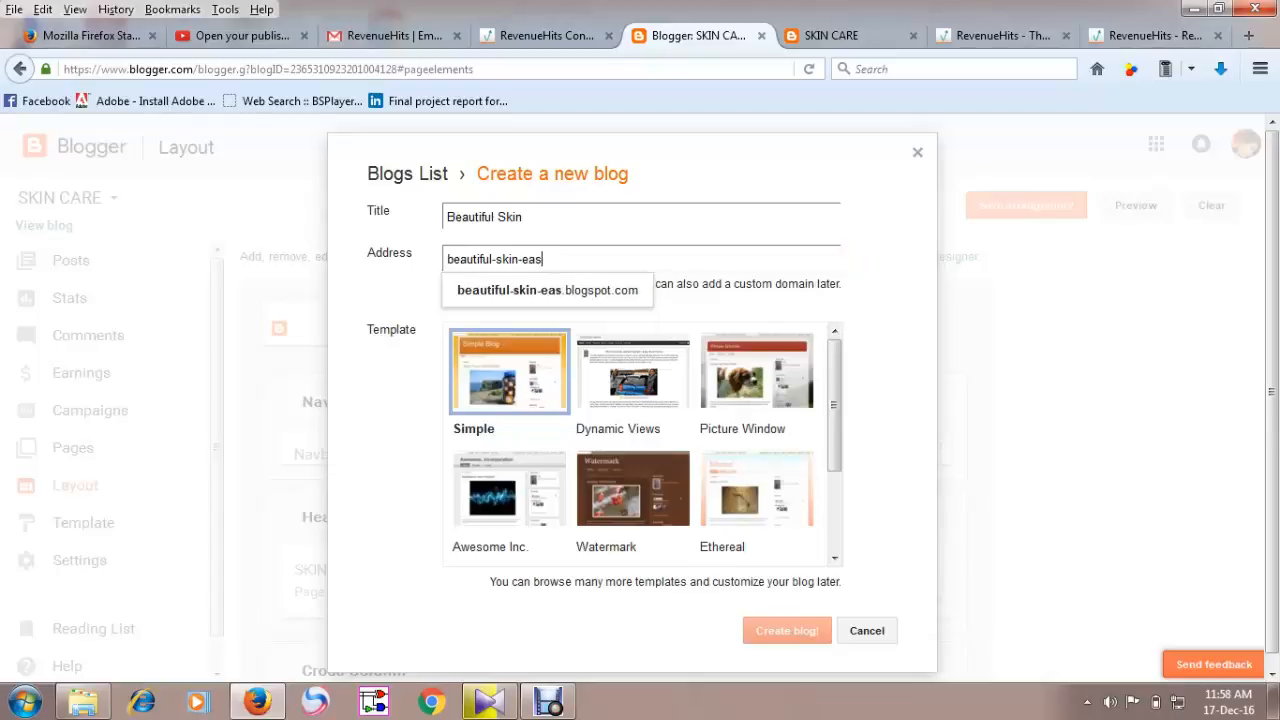
pyautogui.press('BackSpace')
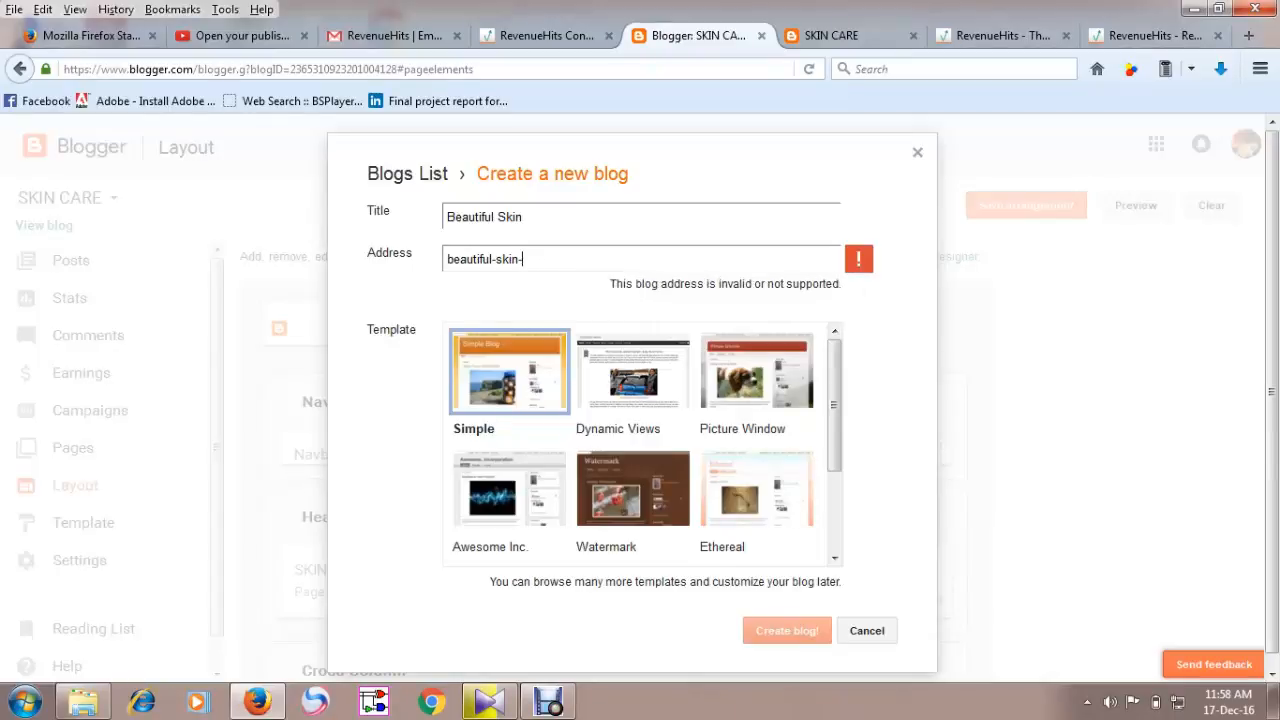
pyautogui.press('BackSpace')
pyautogui.press('BackSpace')
pyautogui.press('BackSpace')
pyautogui.press('BackSpace')
pyautogui.press('BackSpace')
pyautogui.press('BackSpace')
pyautogui.press('BackSpace')
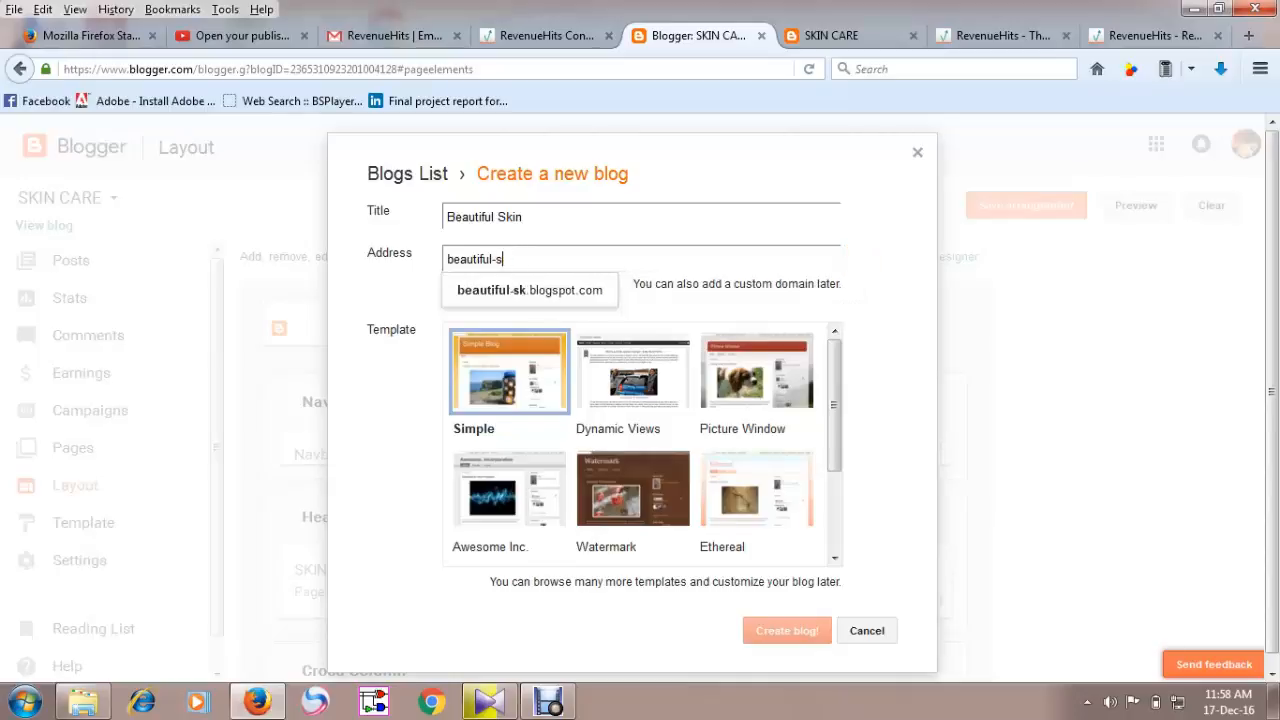
pyautogui.press('BackSpace')
pyautogui.press('BackSpace')
pyautogui.press('BackSpace')
pyautogui.press('BackSpace')
pyautogui.press('BackSpace')
pyautogui.press('BackSpace')
pyautogui.press('BackSpace')
pyautogui.press('BackSpace')
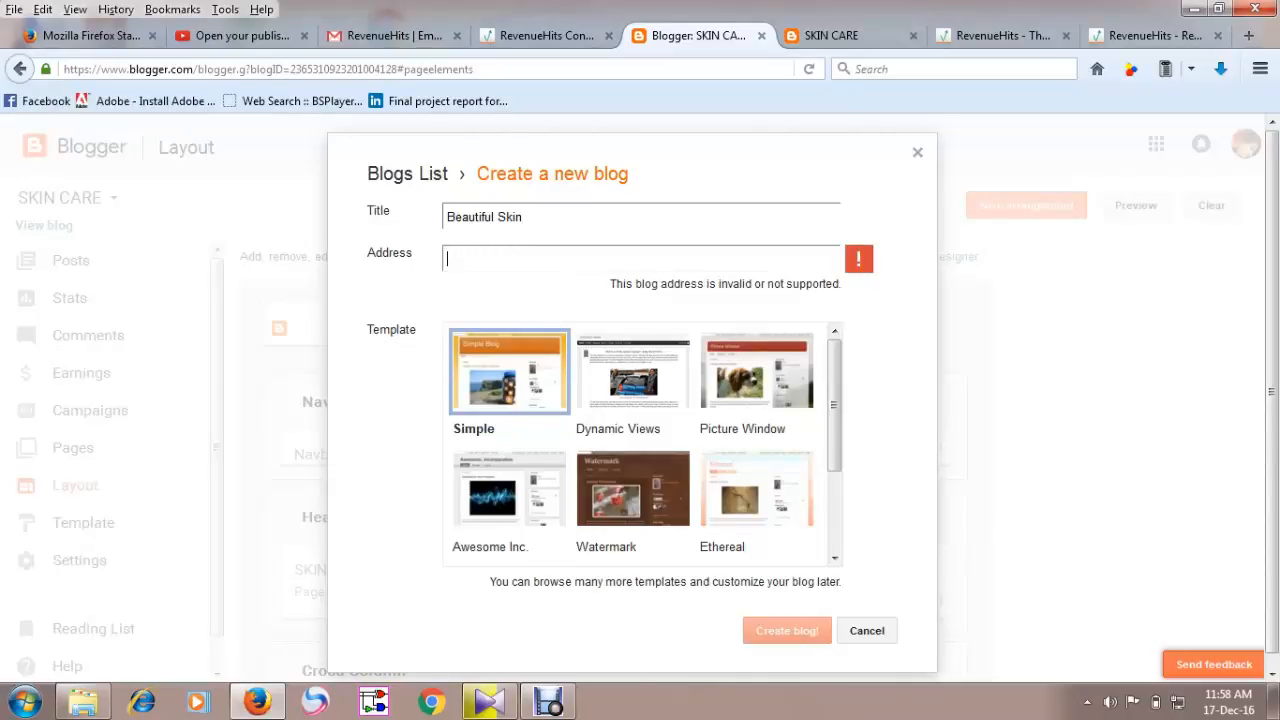
pyautogui.write('easy')
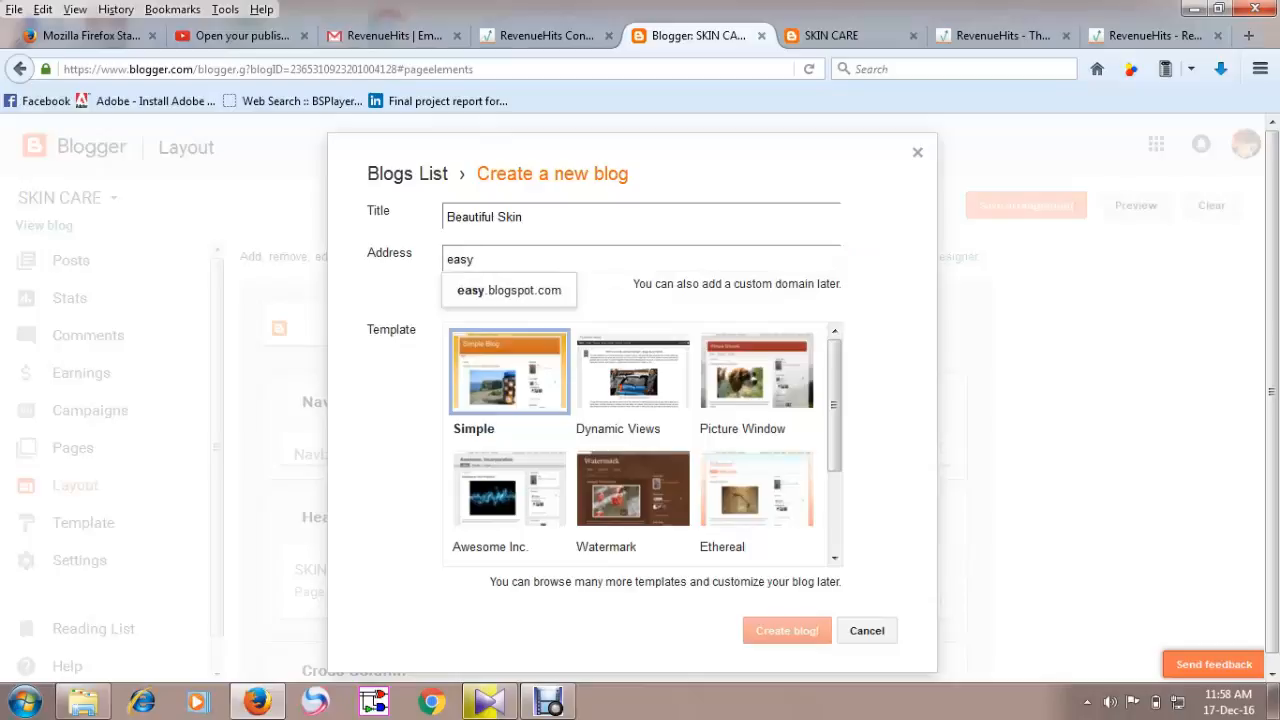
pyautogui.write('-way')
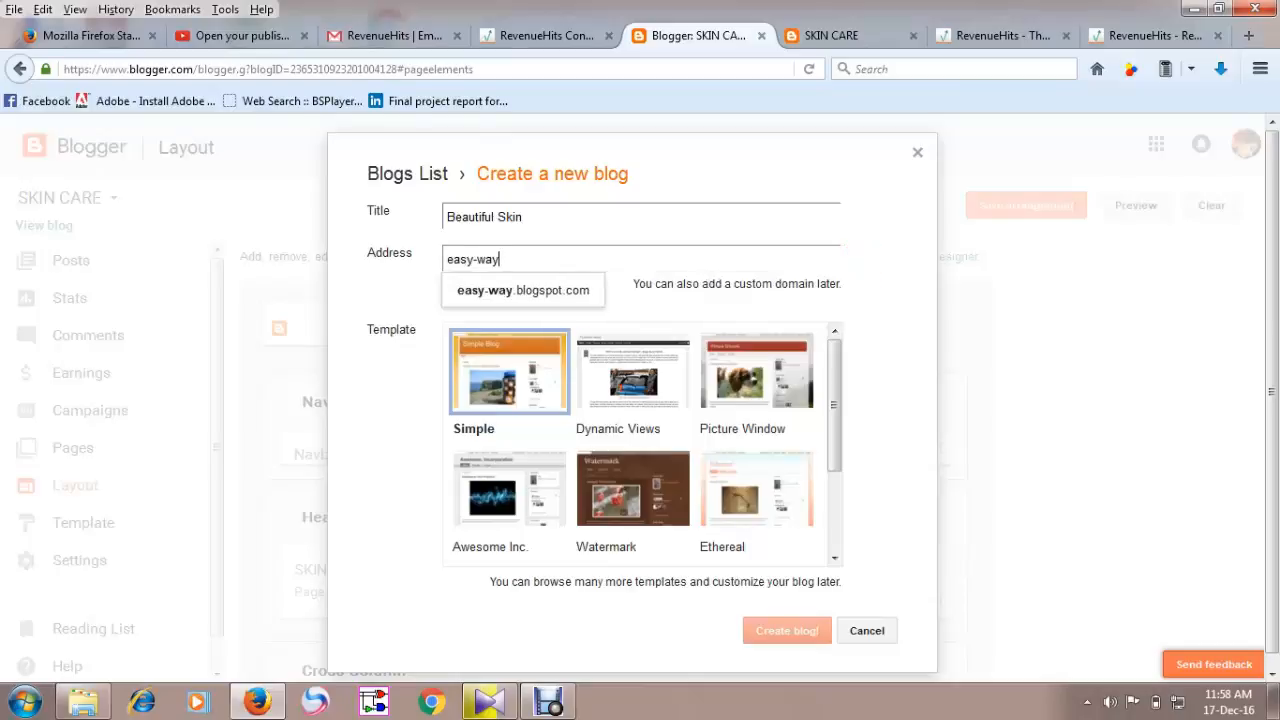
pyautogui.write('-fo')
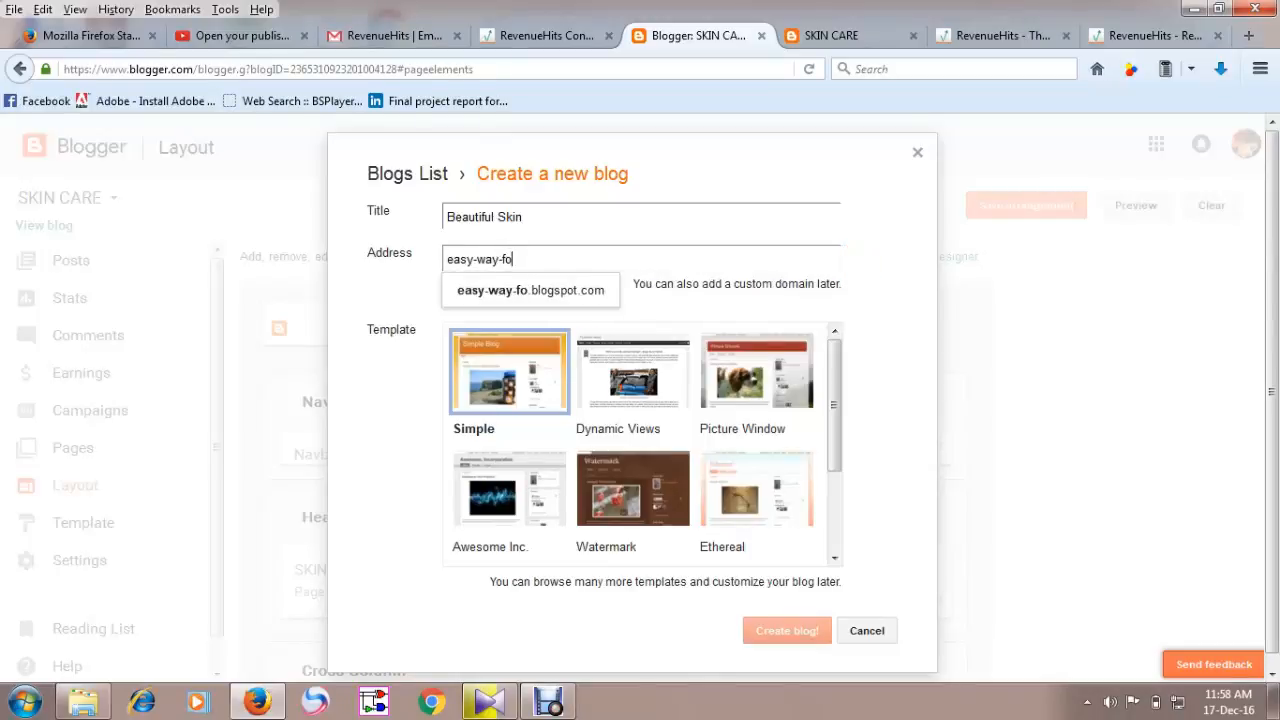
pyautogui.write('r-')
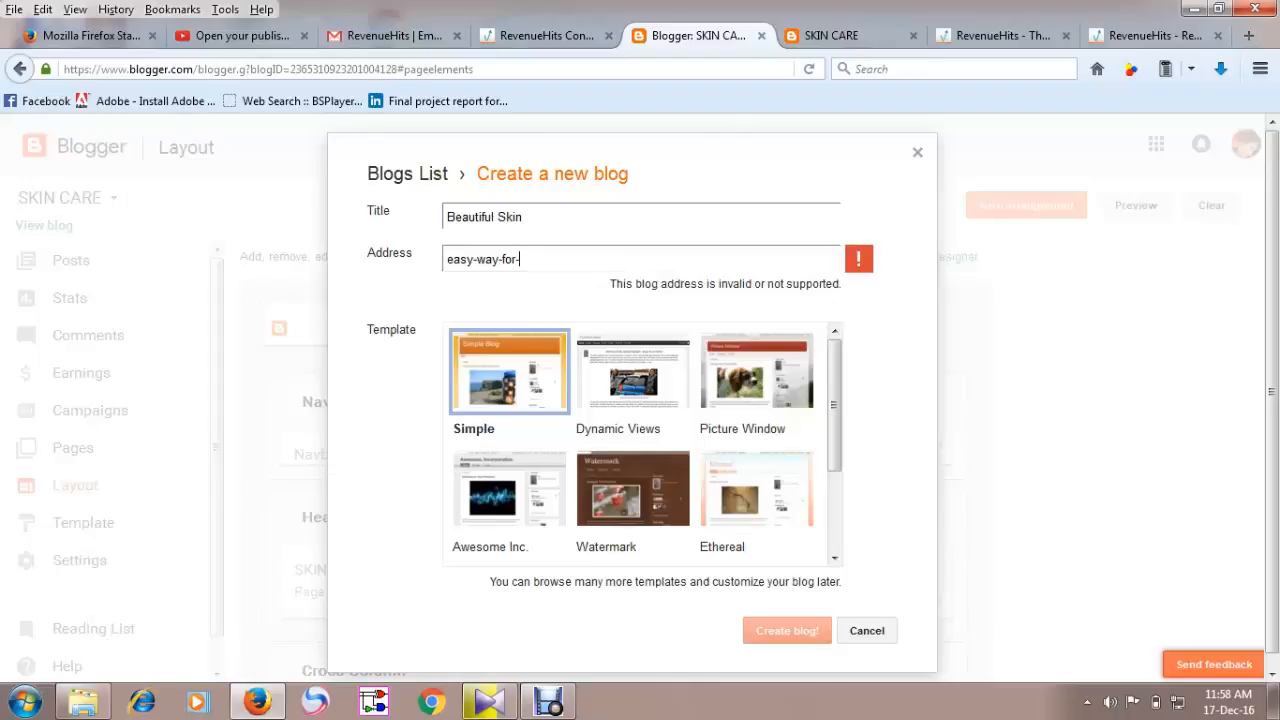
pyautogui.write('bea')
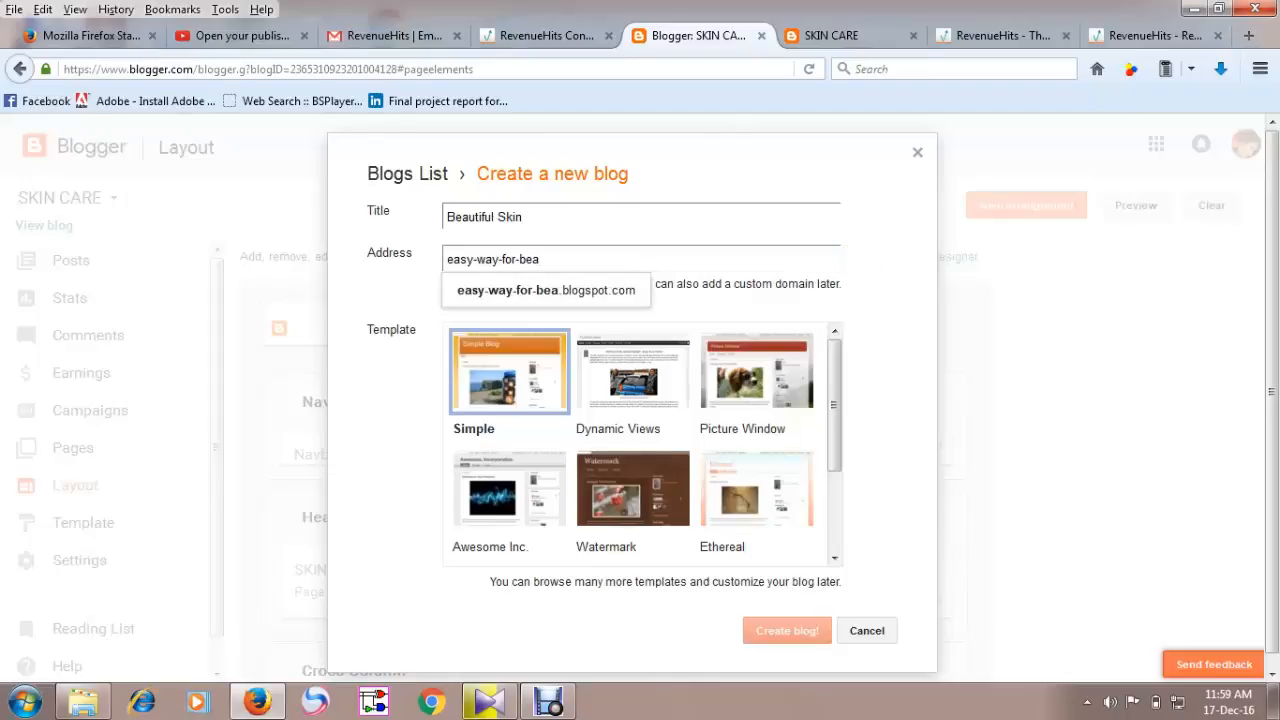
pyautogui.write('uti')
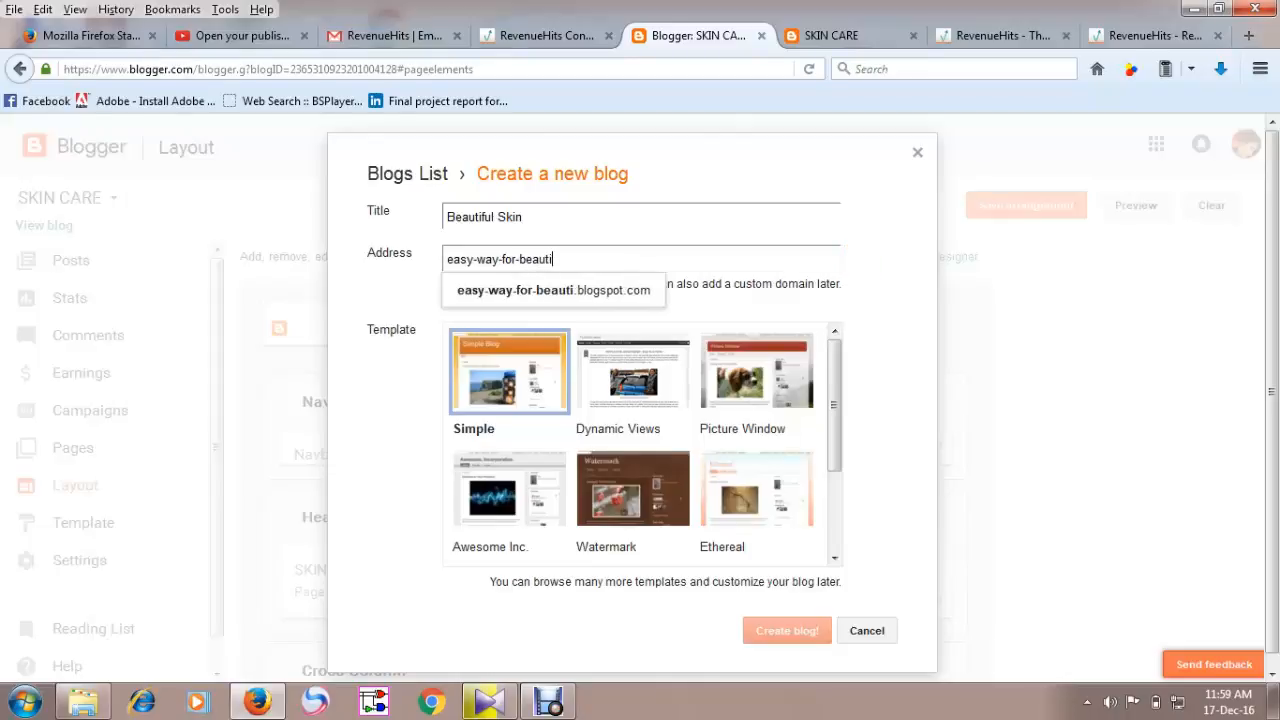
pyautogui.write('ful-skin')
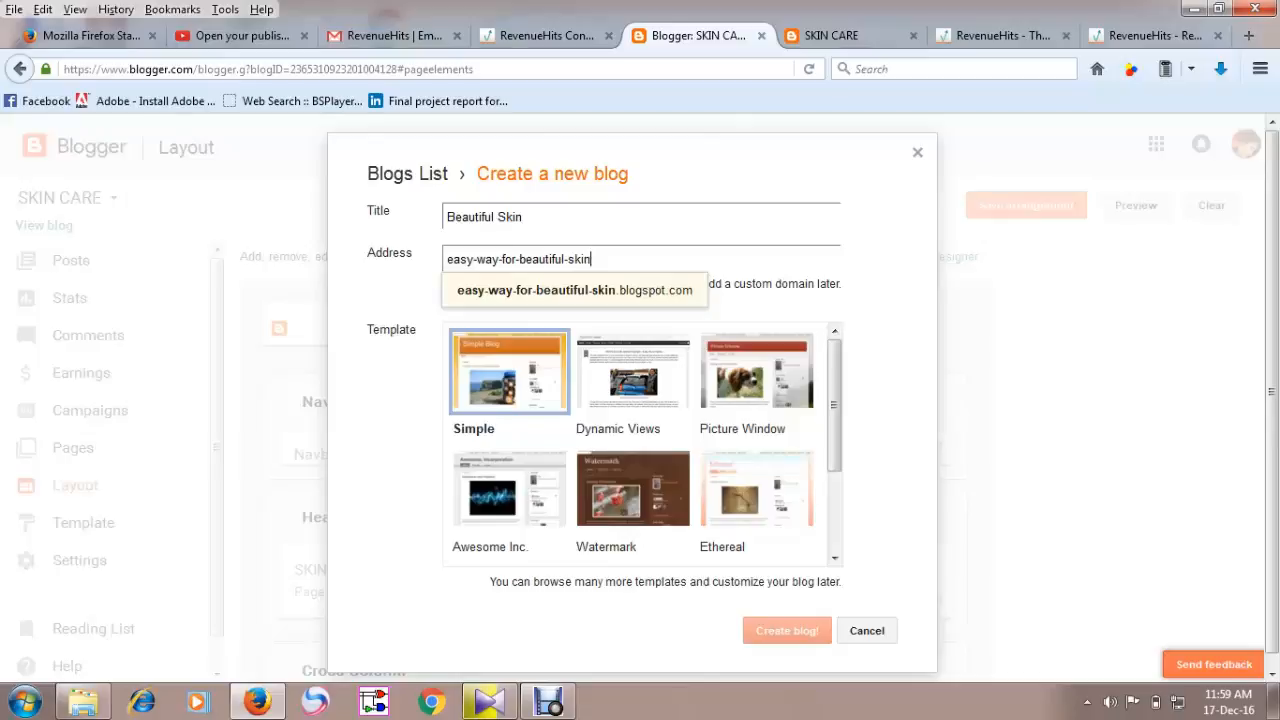
pyautogui.press('Return')
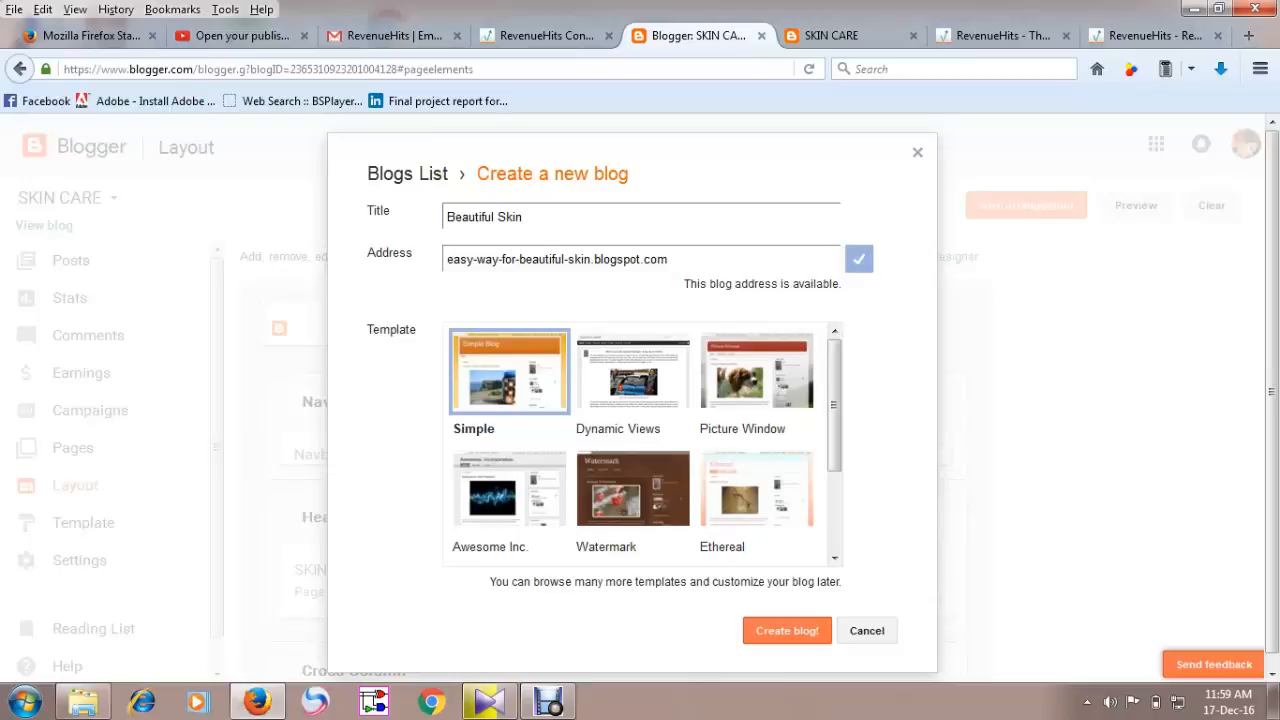
pyautogui.click(787, 631)
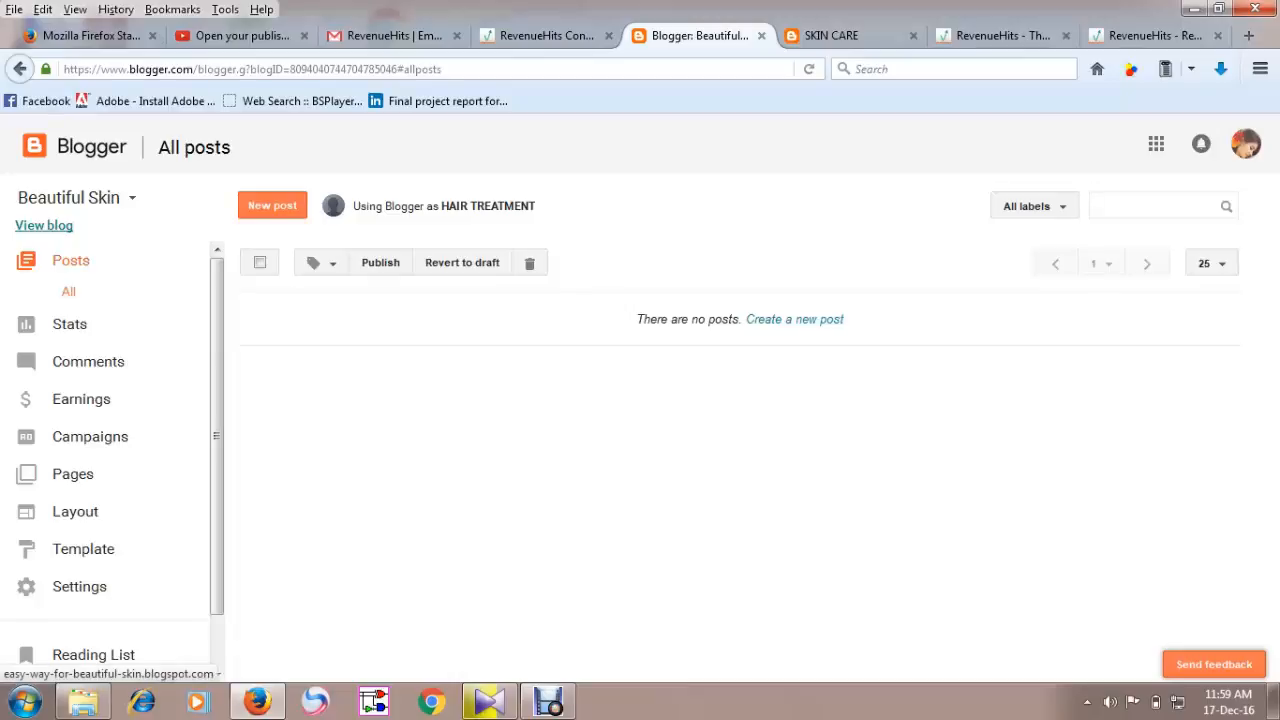
# View the new blog, then return to its Blogger dashboard.
pyautogui.click(44, 225)
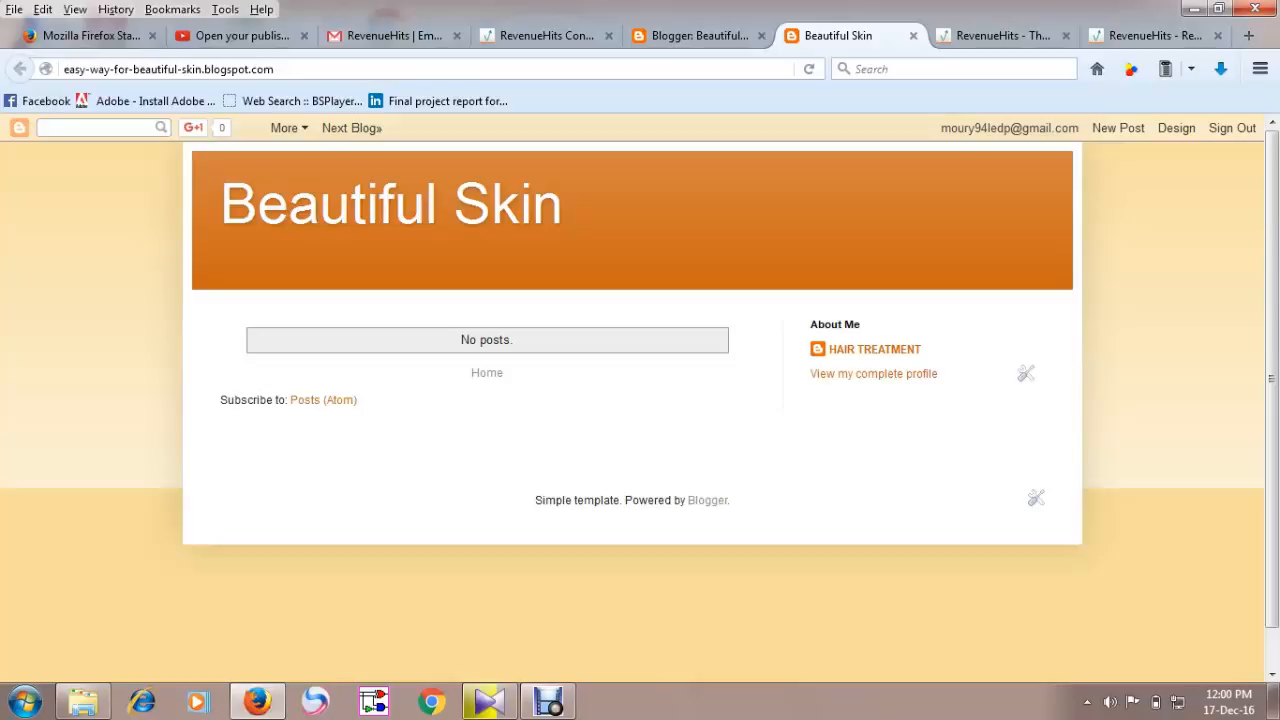
pyautogui.click(874, 349)
pyautogui.click(700, 35)
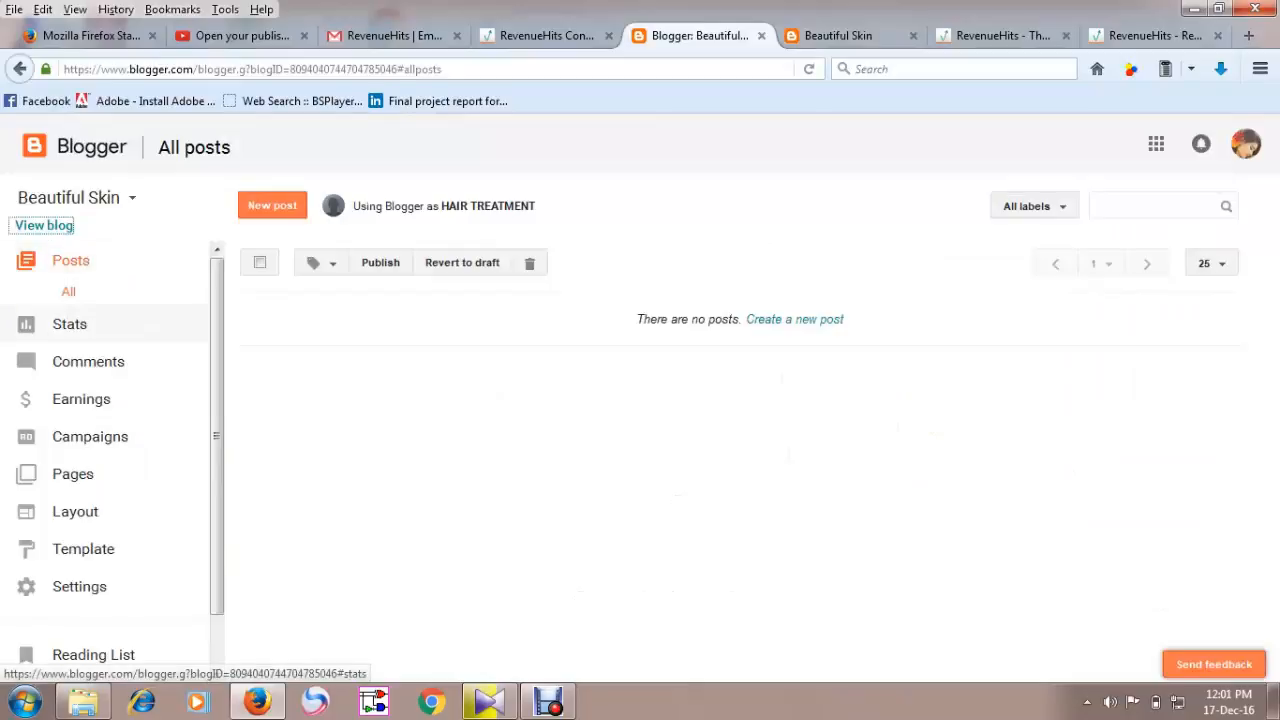
# Open the new blog's Layout page and look through its gadget sections.
pyautogui.click(75, 511)
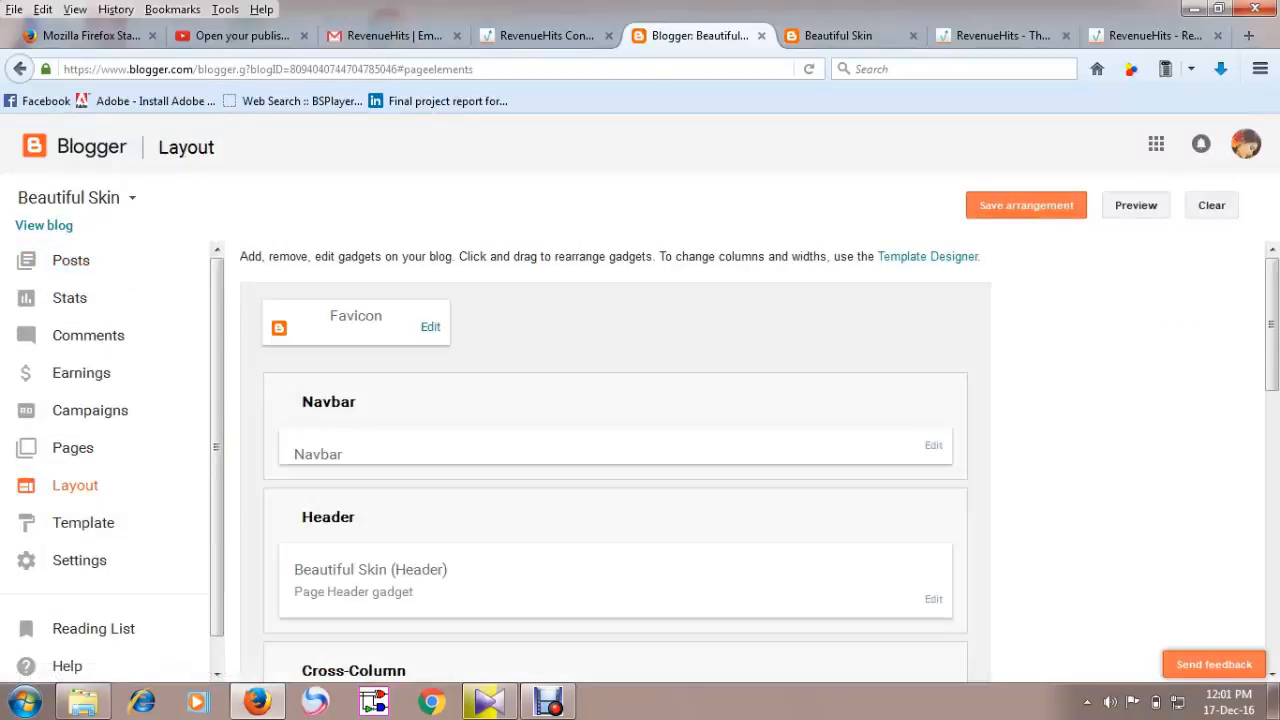
pyautogui.scroll(-3, 615, 460)
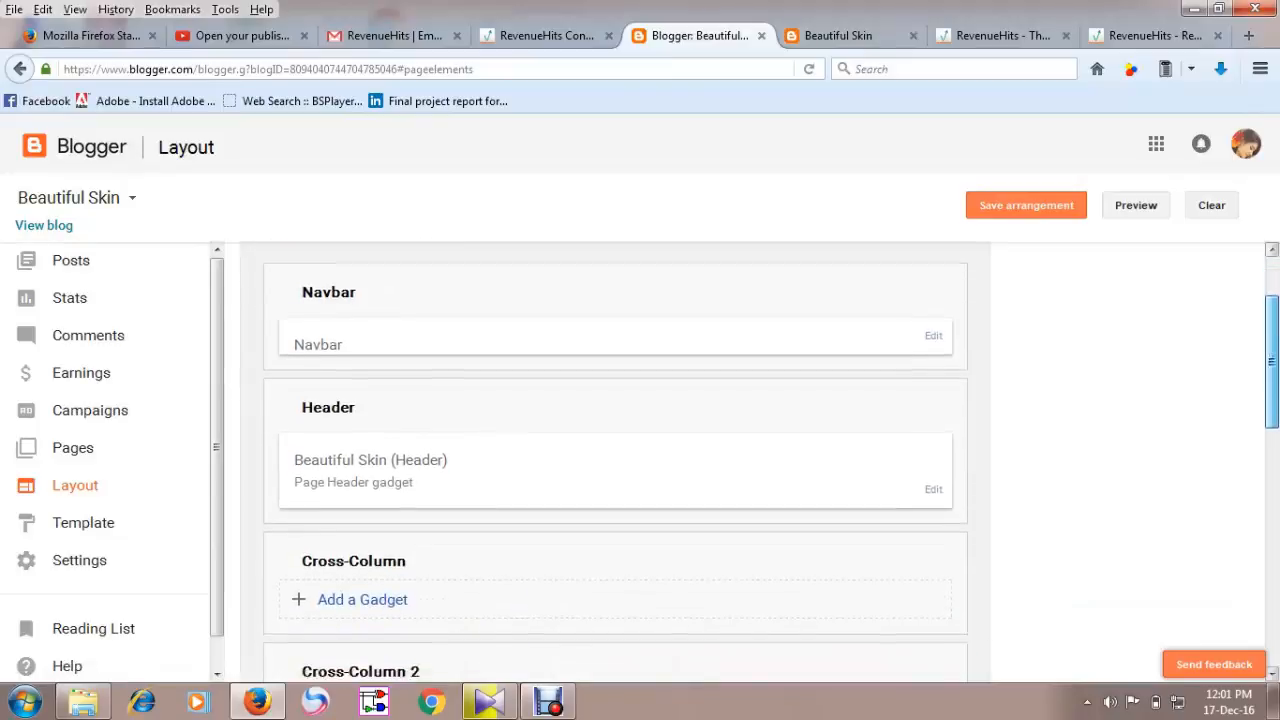
# Remove the About Me profile gadget from the right sidebar of the layout.
pyautogui.scroll(-2, 615, 460)
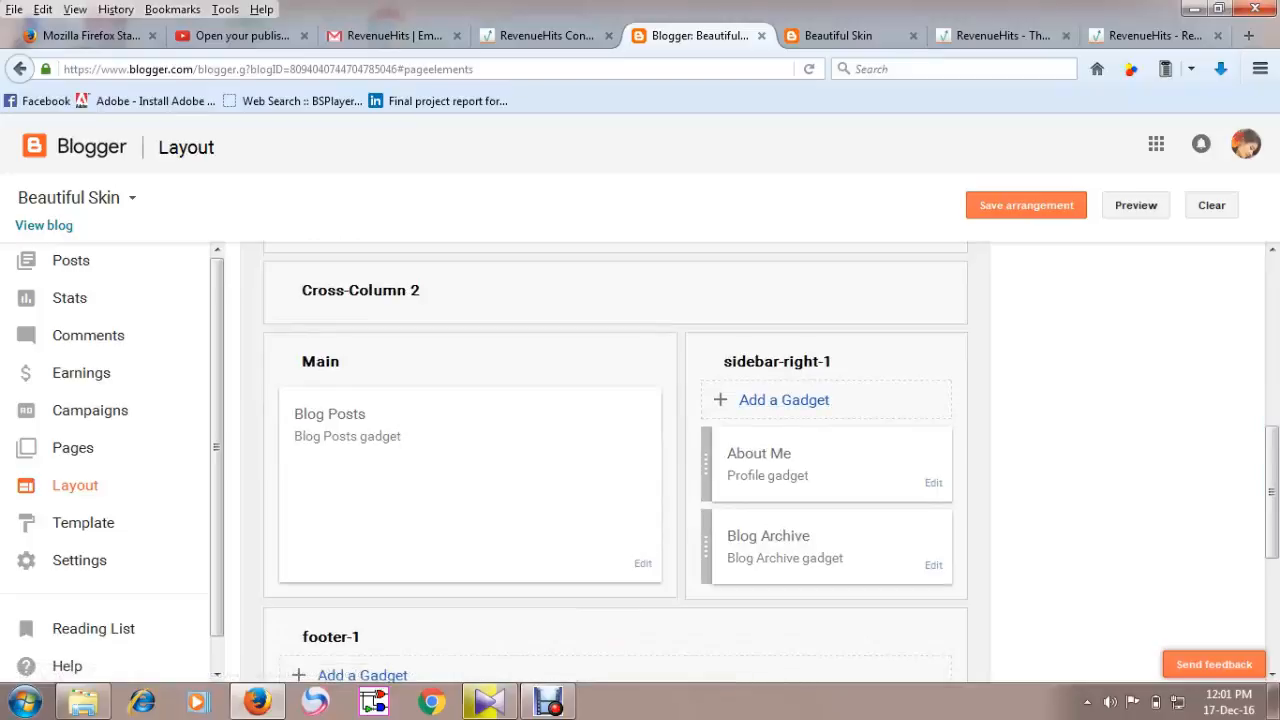
pyautogui.click(784, 399)
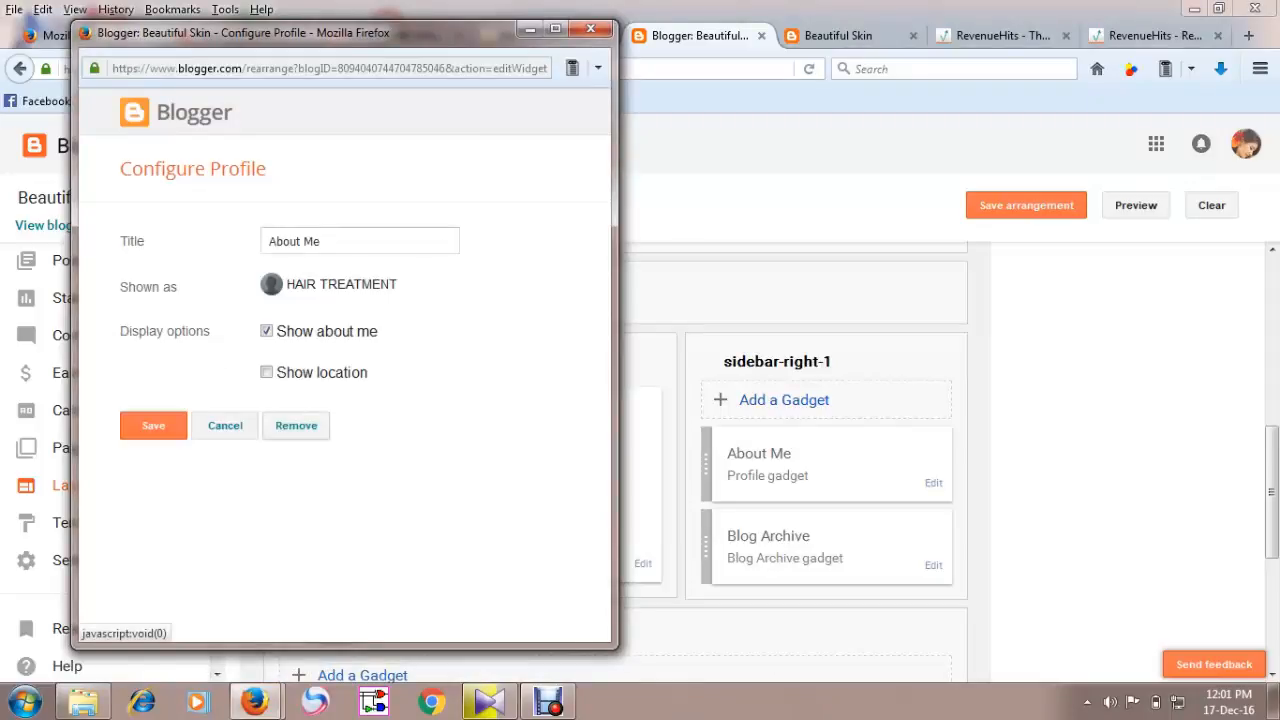
pyautogui.click(296, 425)
pyautogui.click(365, 333)
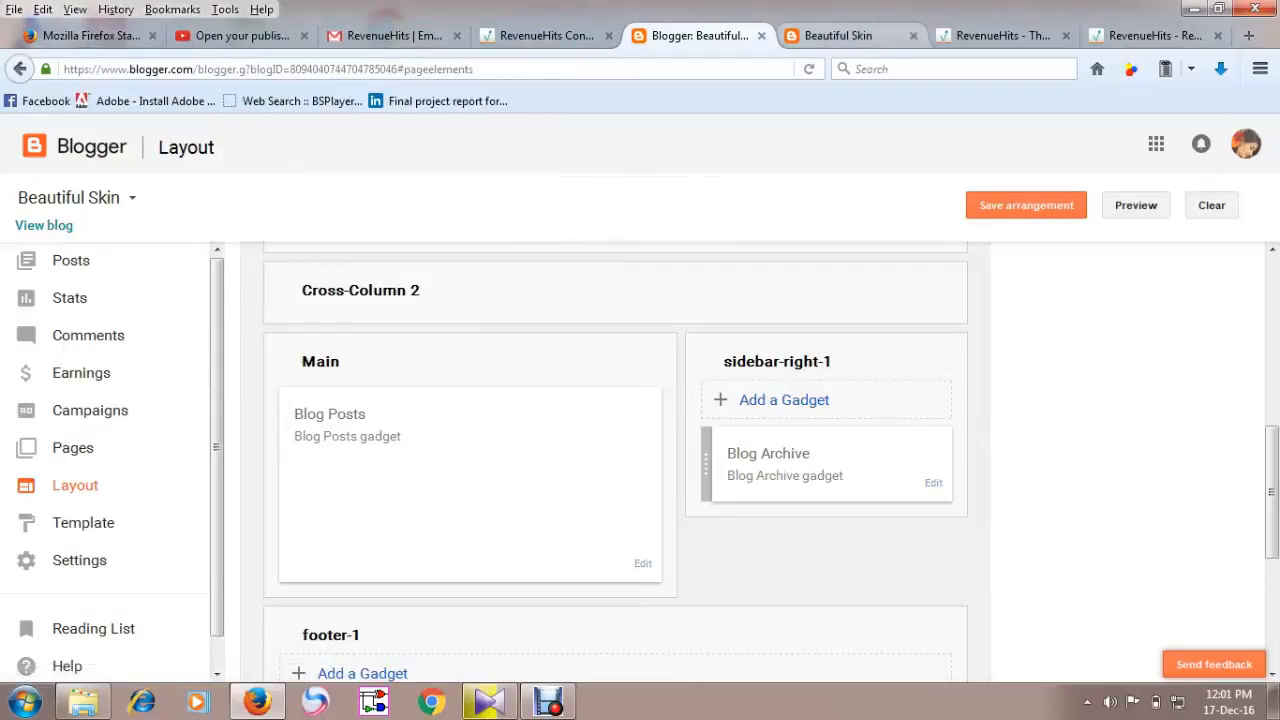
# Reload the live blog to check the sidebar, then return to the Layout page.
pyautogui.click(838, 36)
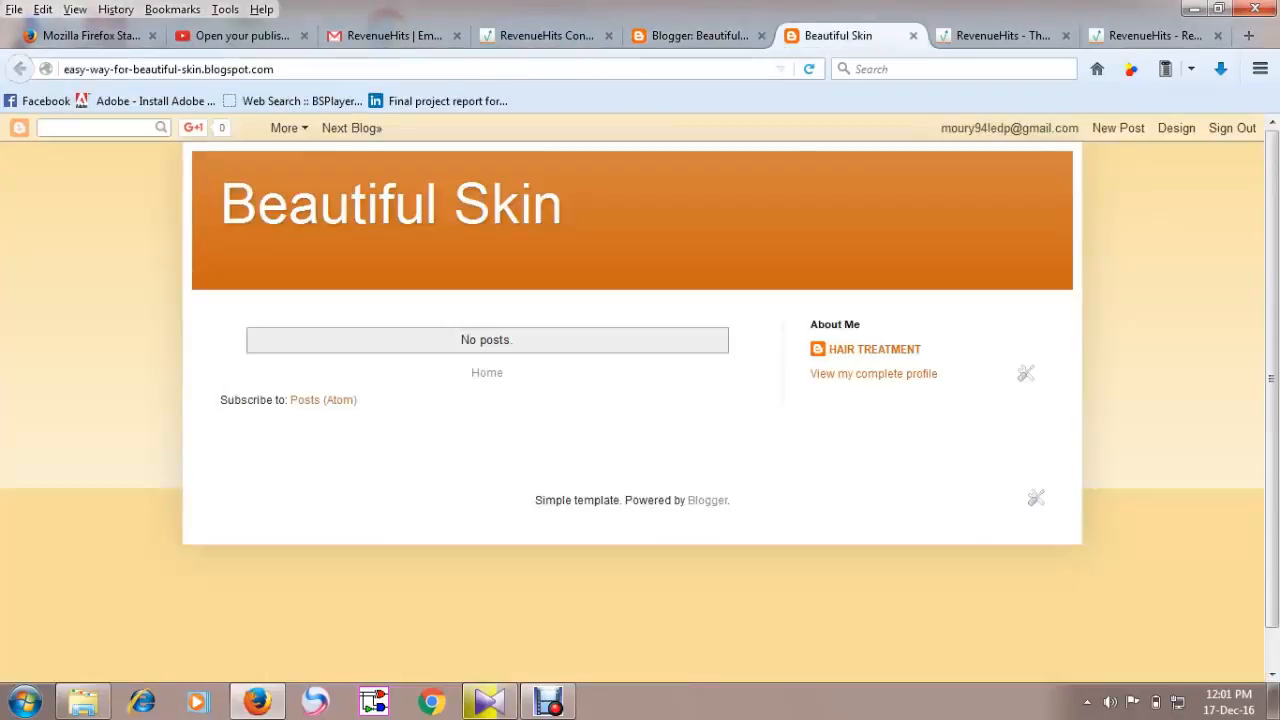
pyautogui.click(809, 69)
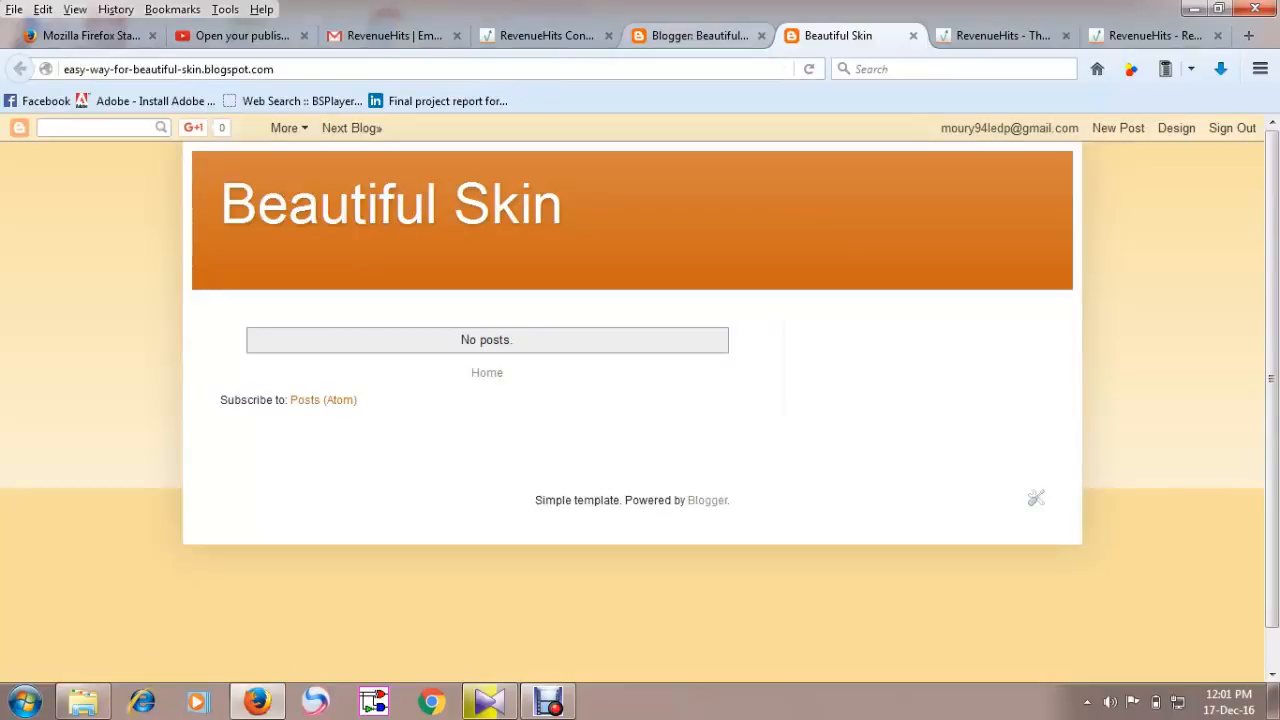
pyautogui.click(705, 35)
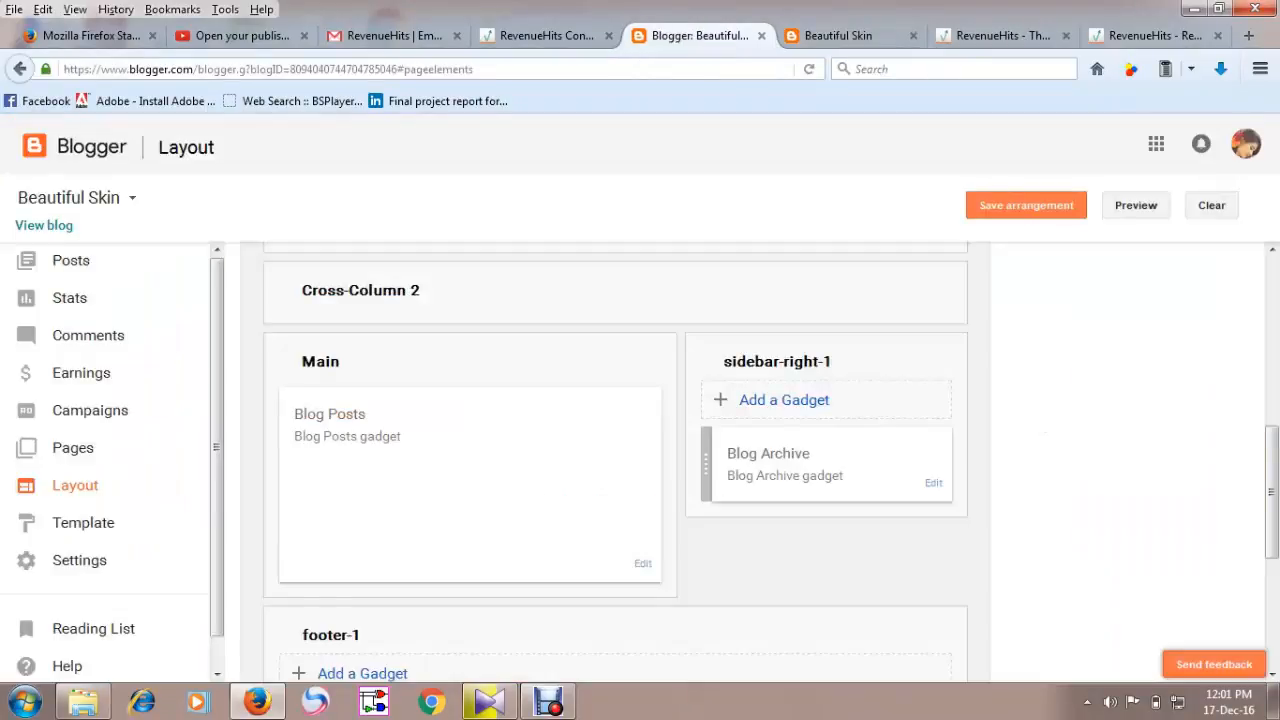
pyautogui.click(845, 36)
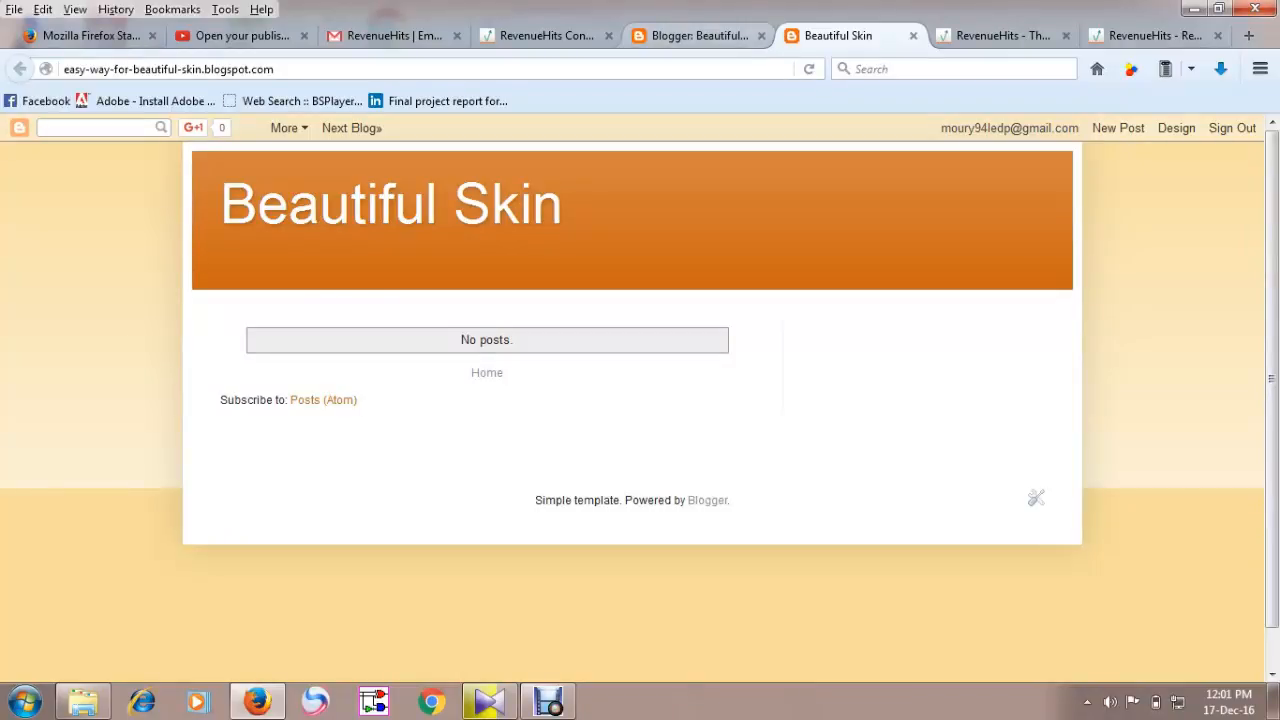
pyautogui.click(695, 35)
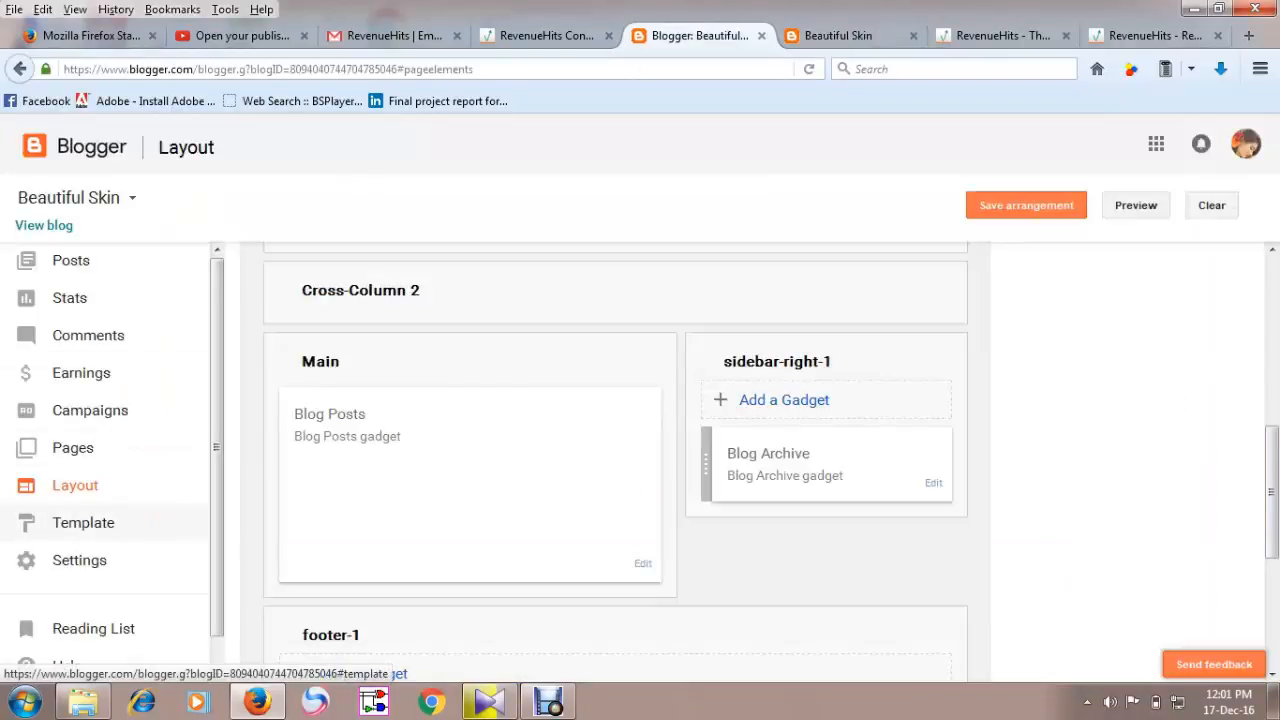
# Open the Template Designer, preview several Simple variants, and apply the white Simple Blog variant to the blog.
pyautogui.click(83, 522)
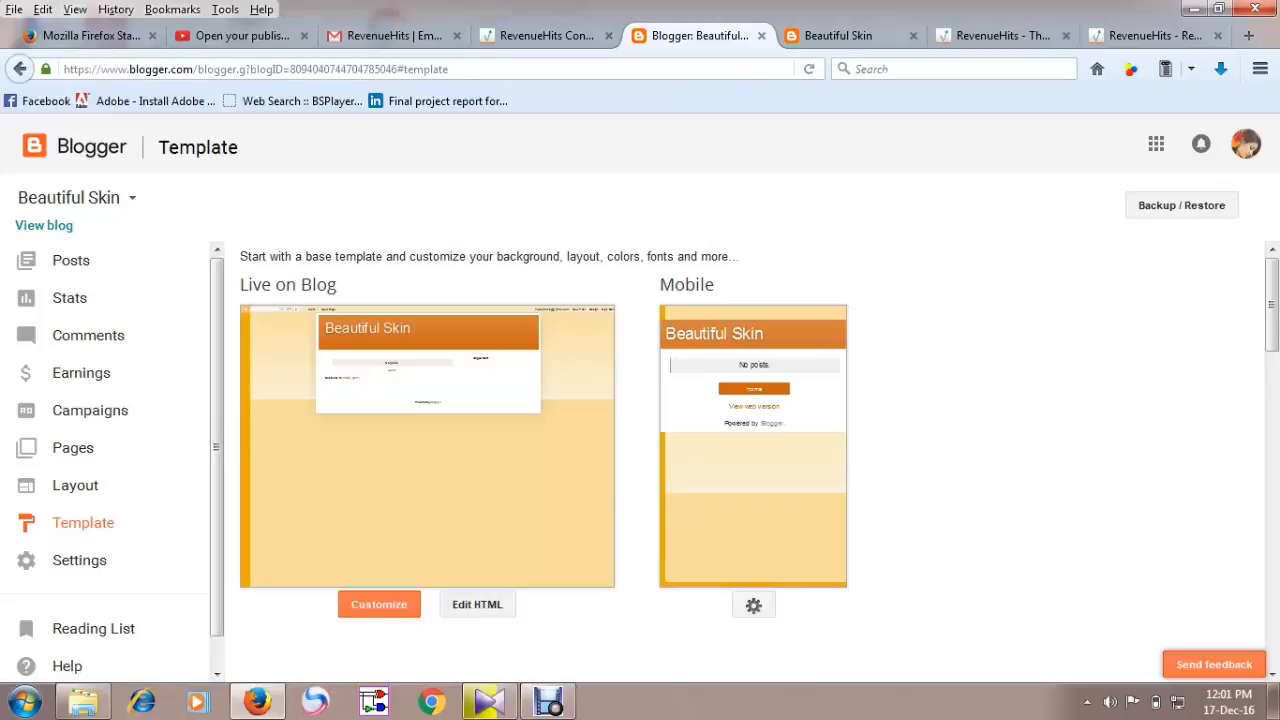
pyautogui.click(379, 604)
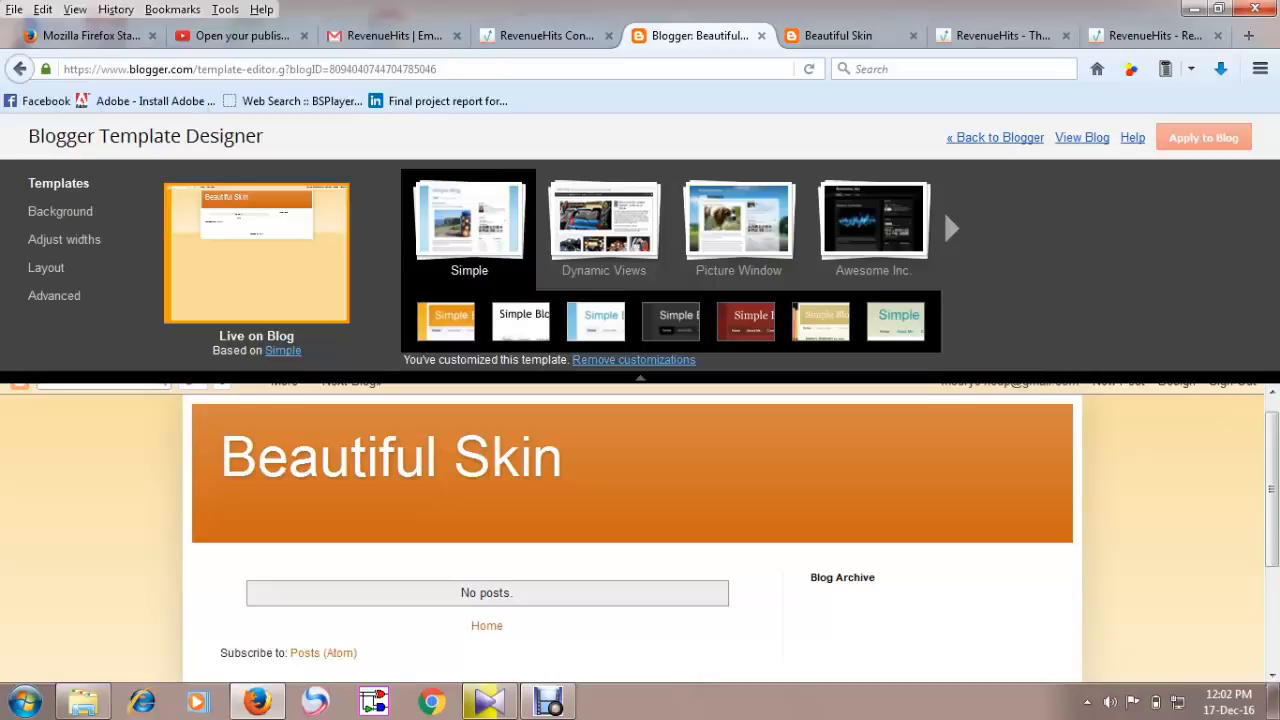
pyautogui.click(596, 322)
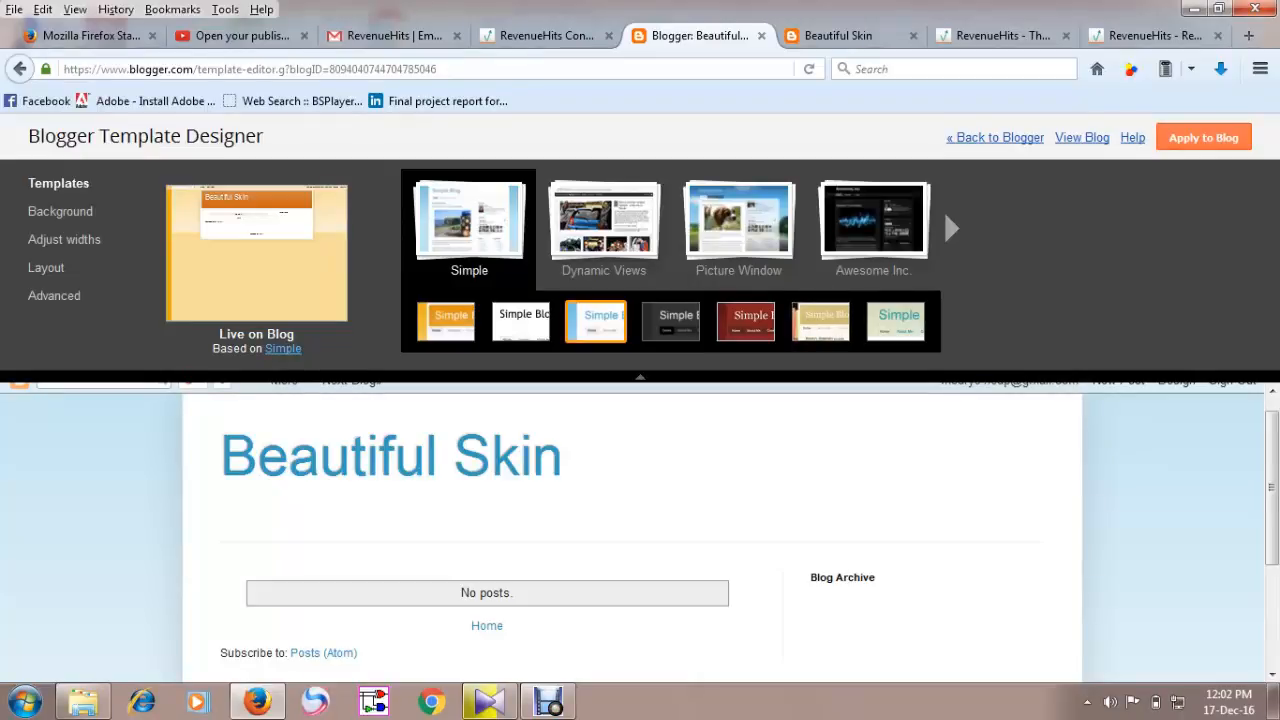
pyautogui.click(746, 322)
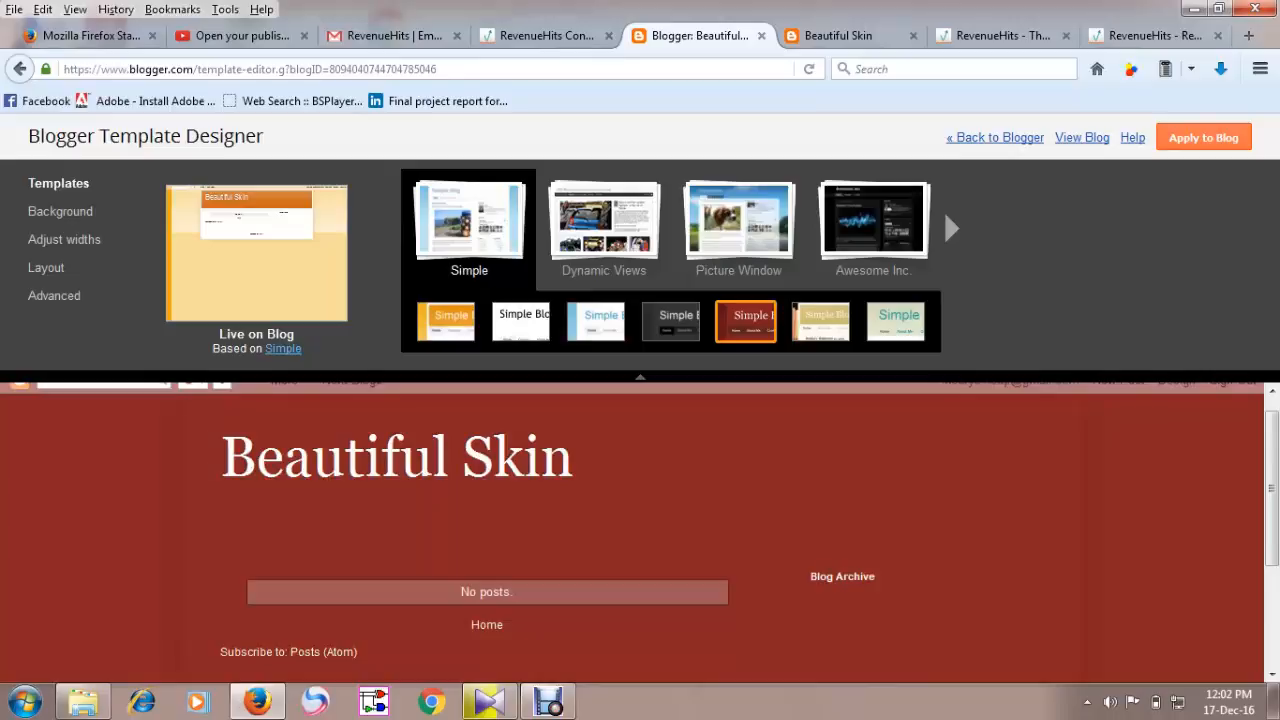
pyautogui.click(671, 322)
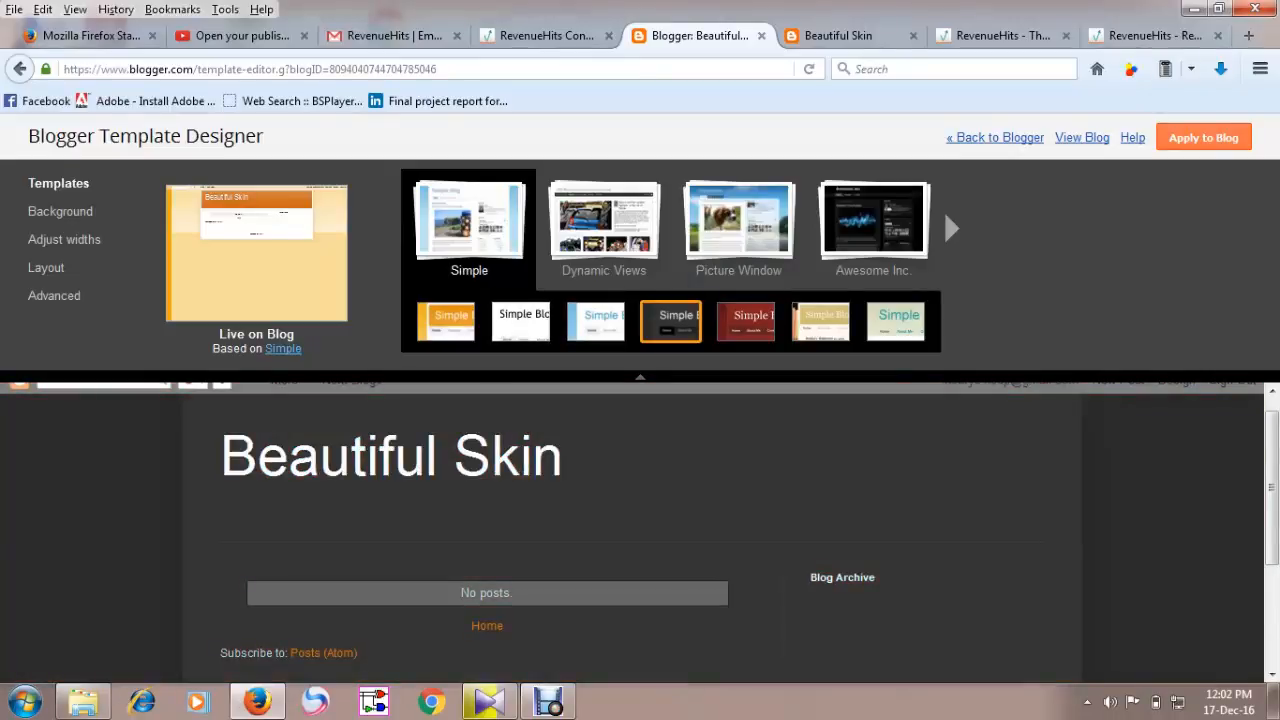
pyautogui.click(521, 322)
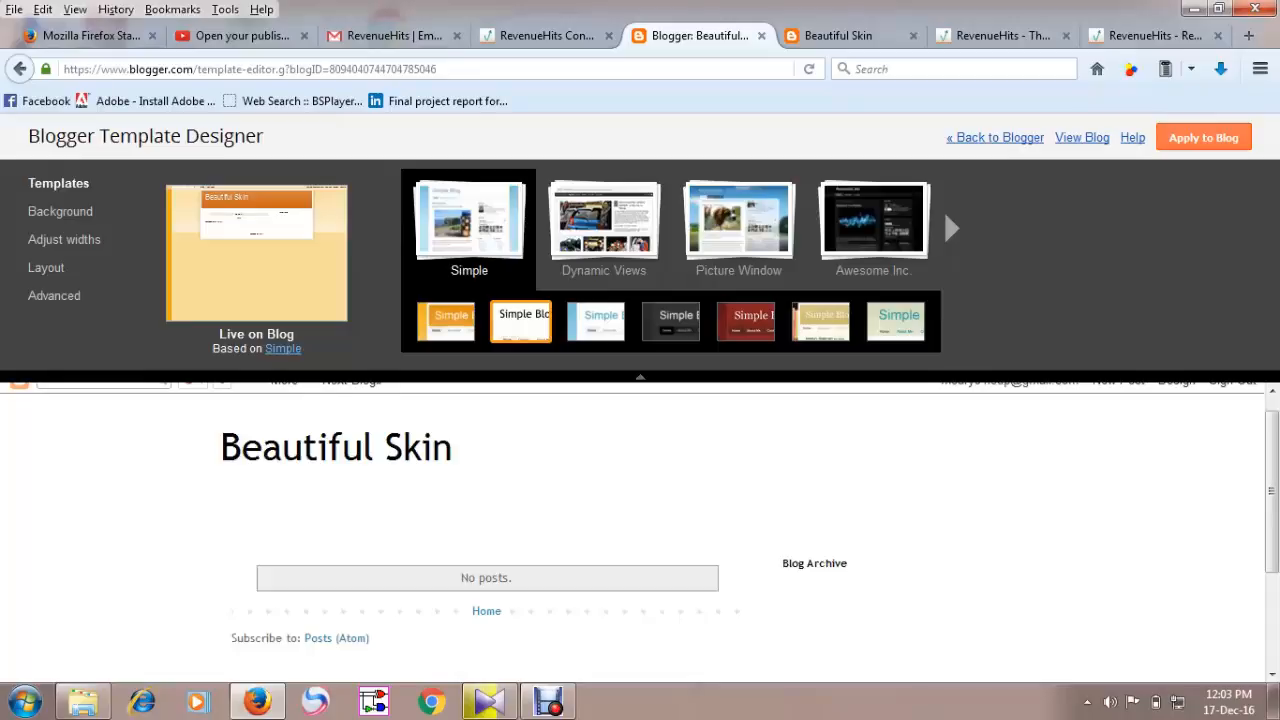
pyautogui.click(1203, 138)
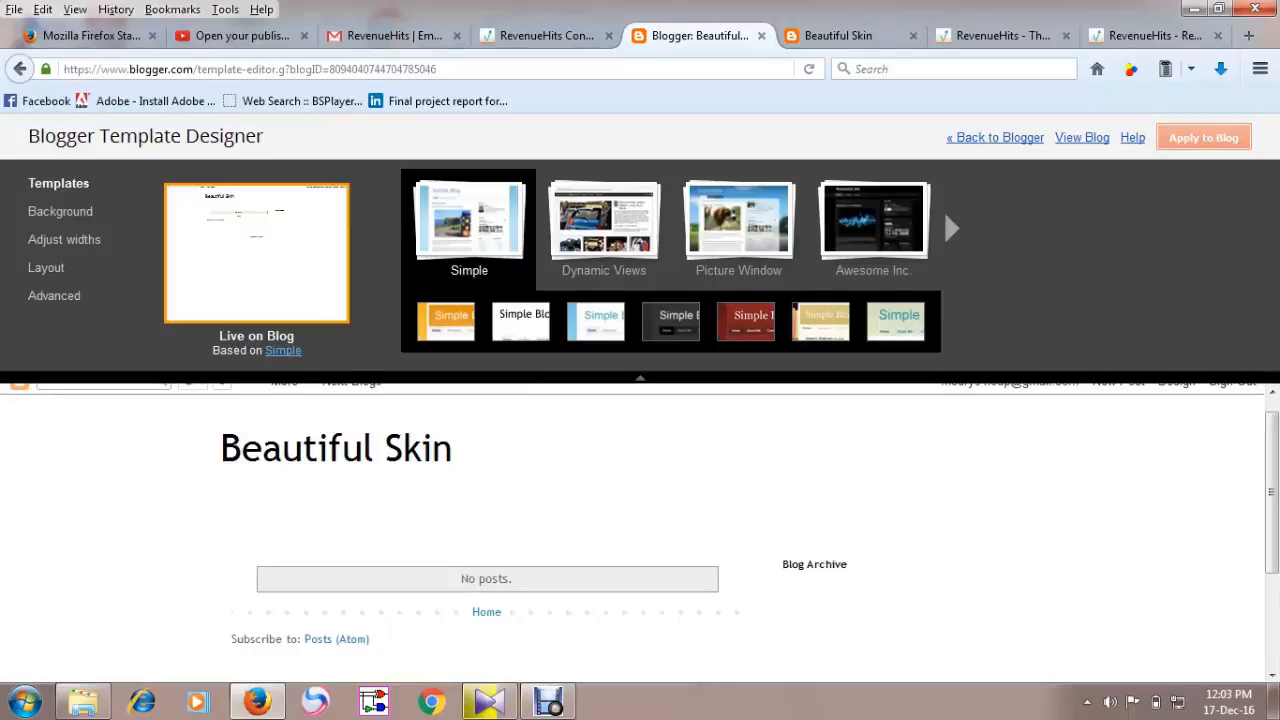
pyautogui.click(61, 212)
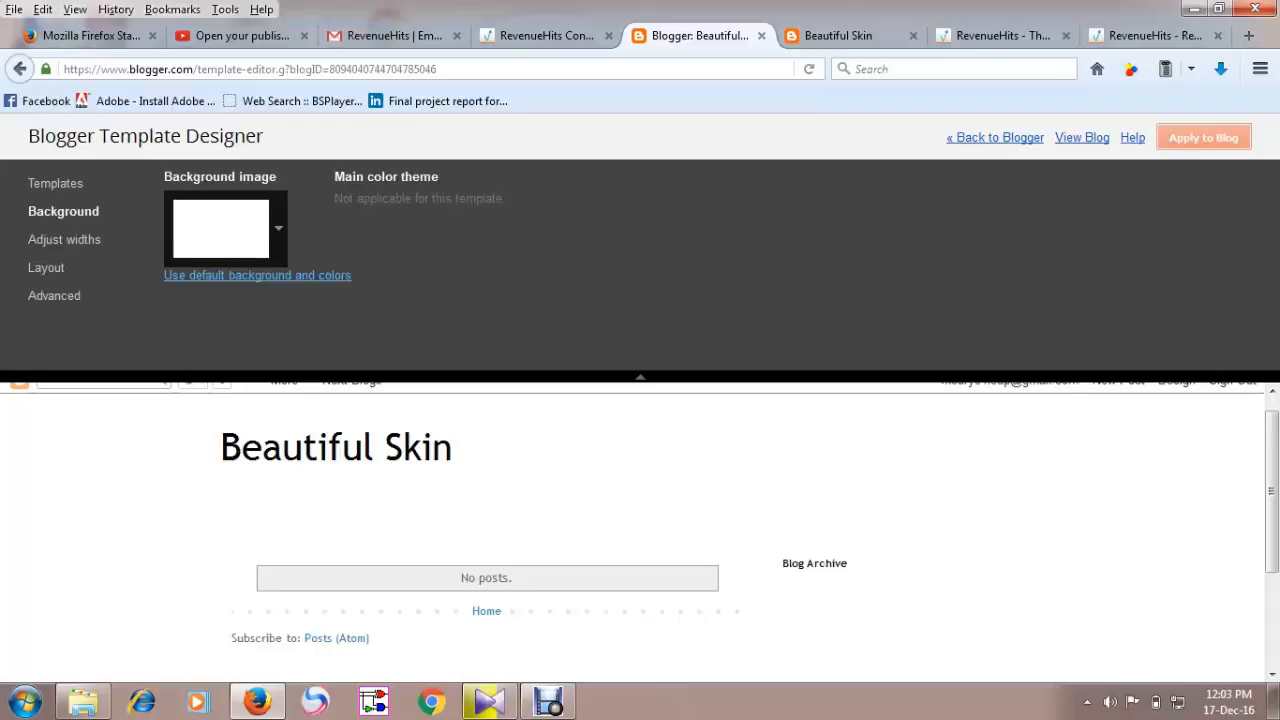
pyautogui.click(226, 229)
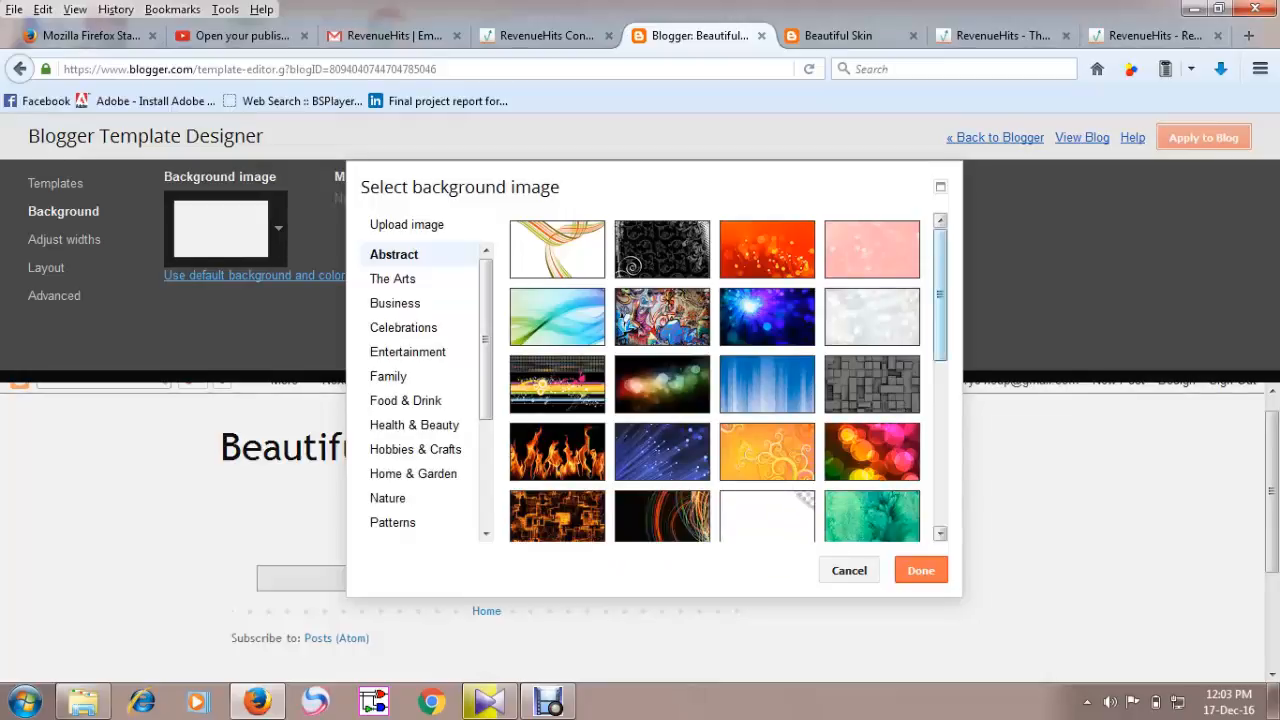
pyautogui.scroll(-3, 715, 380)
pyautogui.scroll(3, 725, 380)
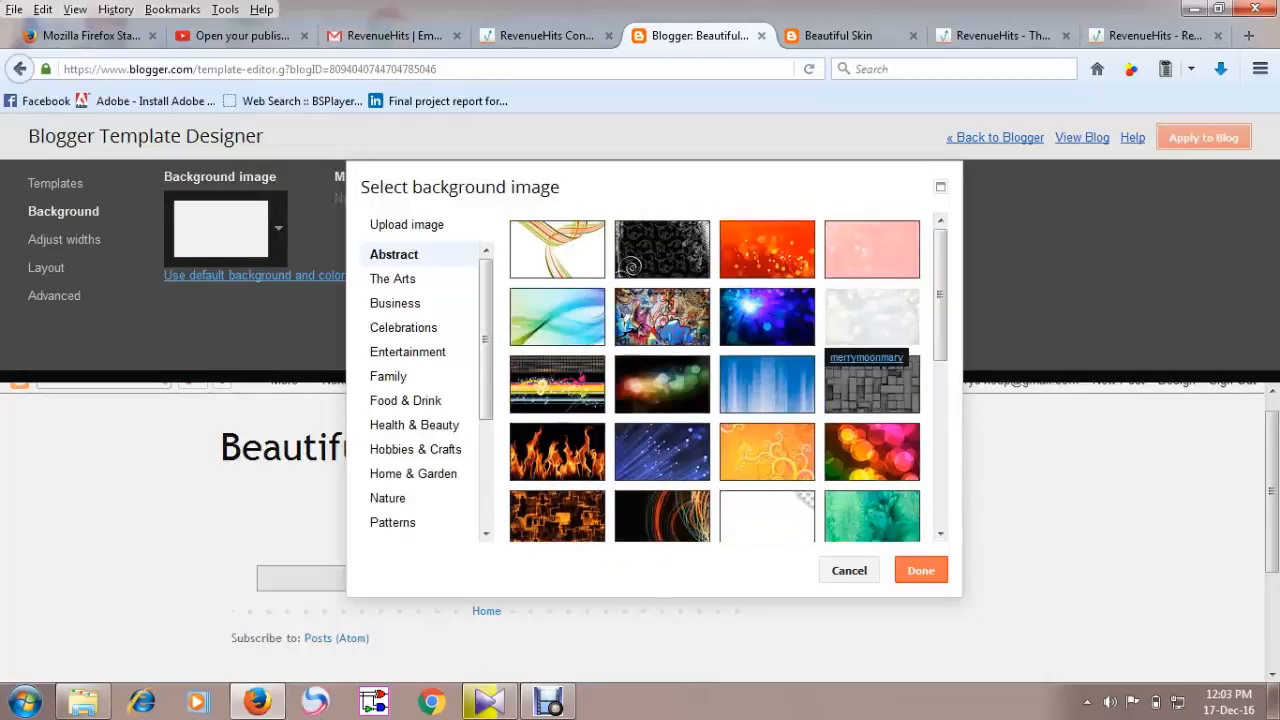
pyautogui.click(872, 316)
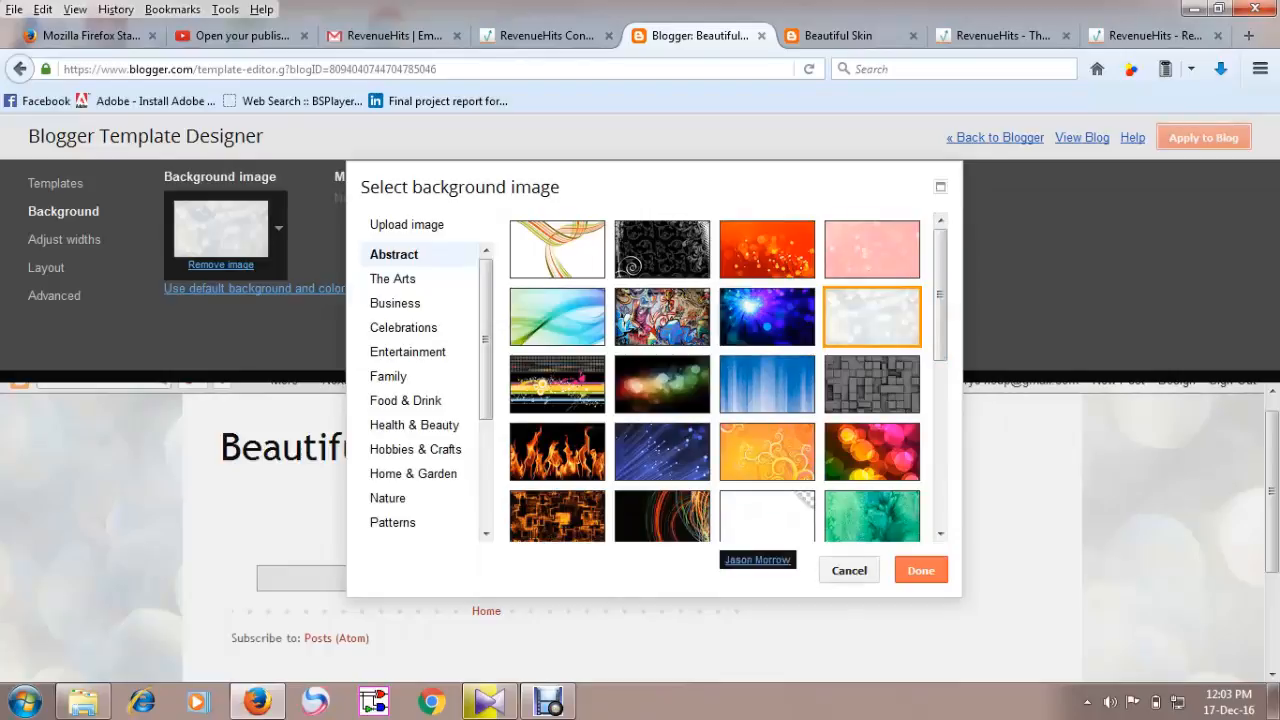
pyautogui.click(849, 571)
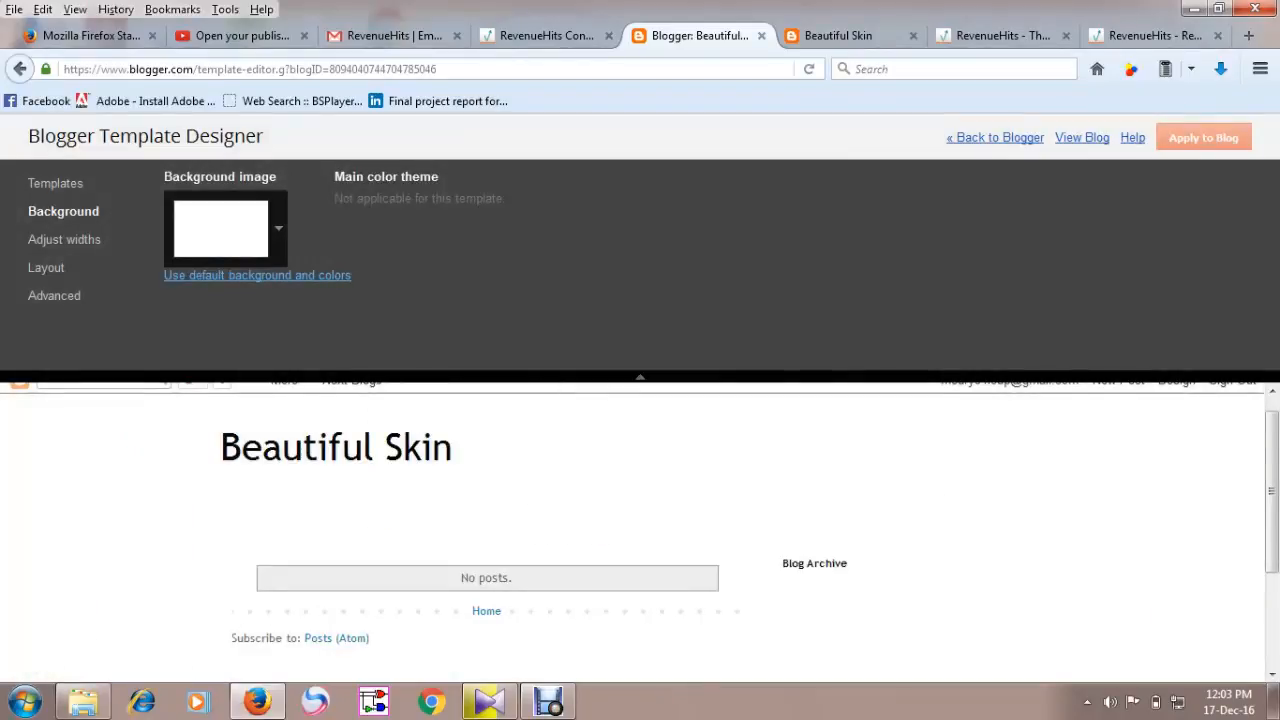
# Set the entire blog width to 740 px and the right sidebar width to 300 px.
pyautogui.click(64, 240)
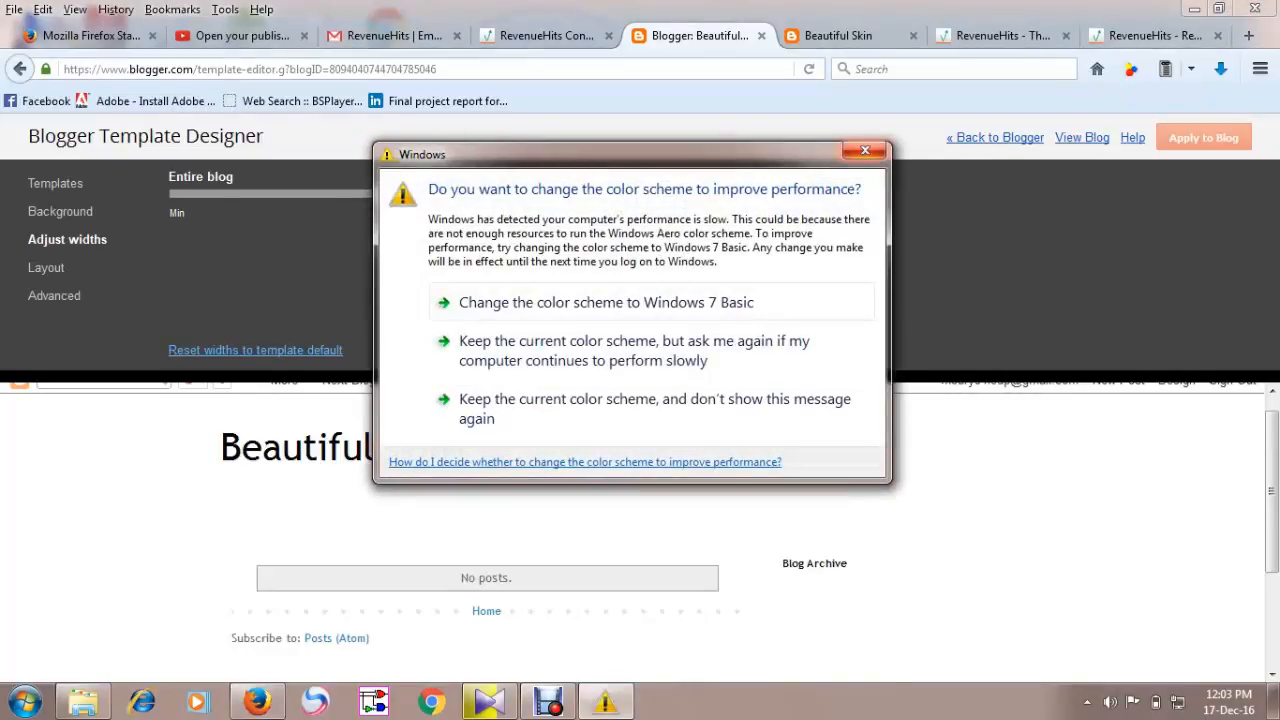
pyautogui.press('Escape')
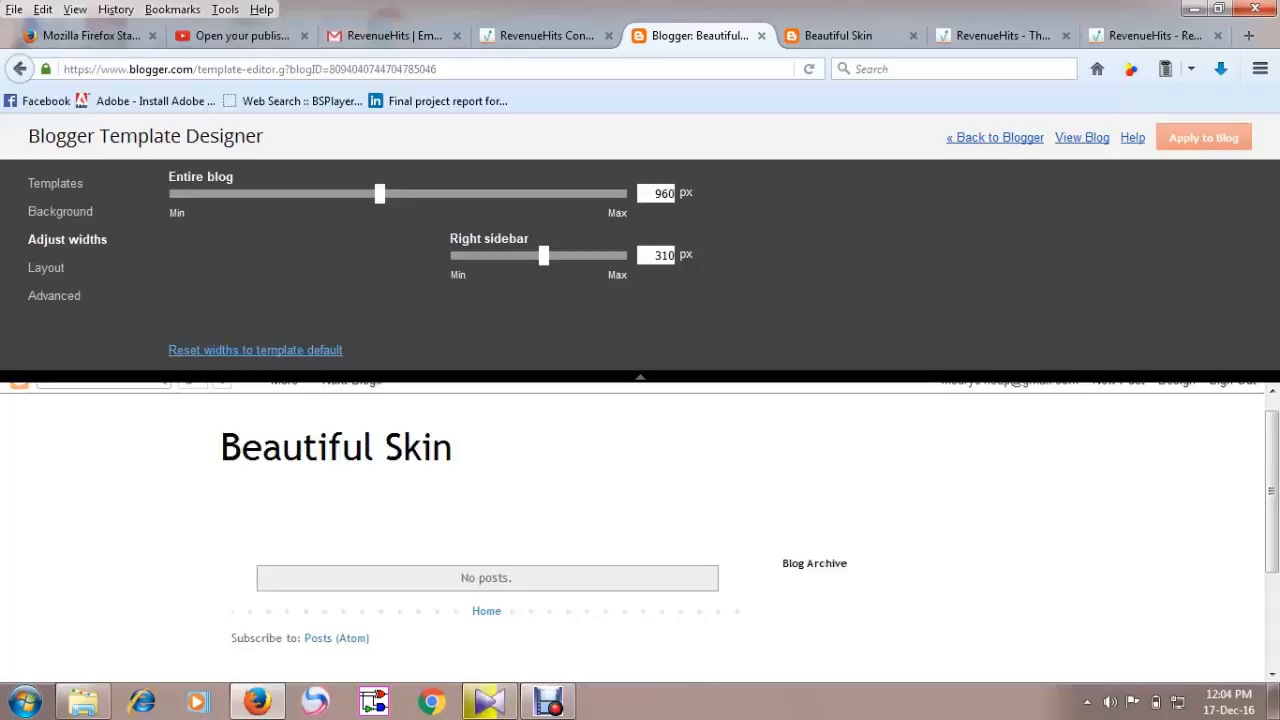
pyautogui.moveTo(380, 194); pyautogui.dragTo(252, 194)
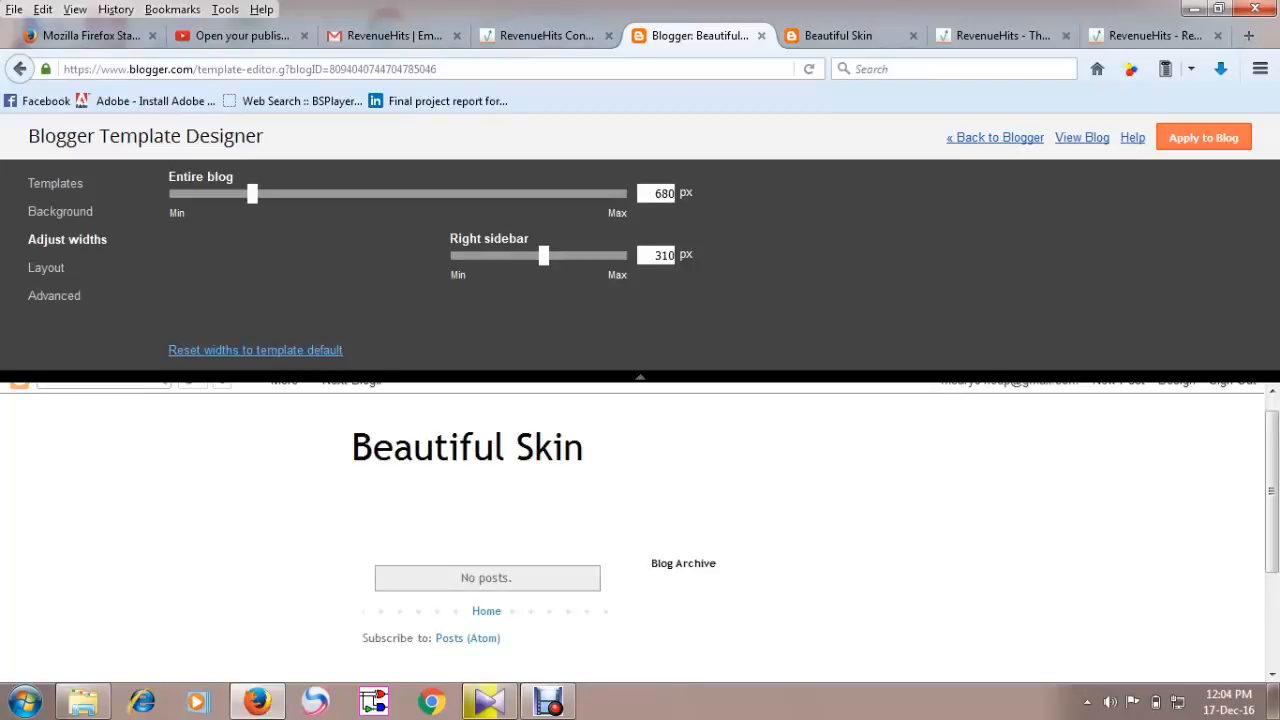
pyautogui.moveTo(252, 194); pyautogui.dragTo(279, 194)
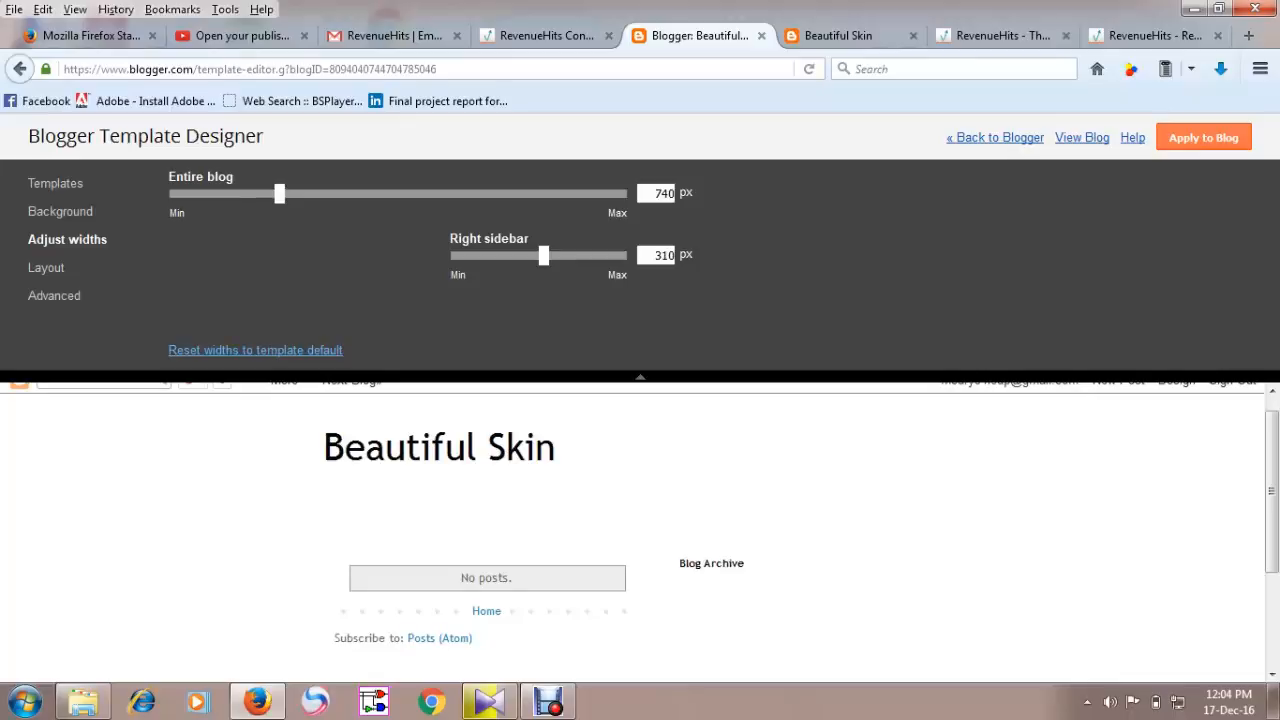
pyautogui.moveTo(544, 256); pyautogui.dragTo(539, 256)
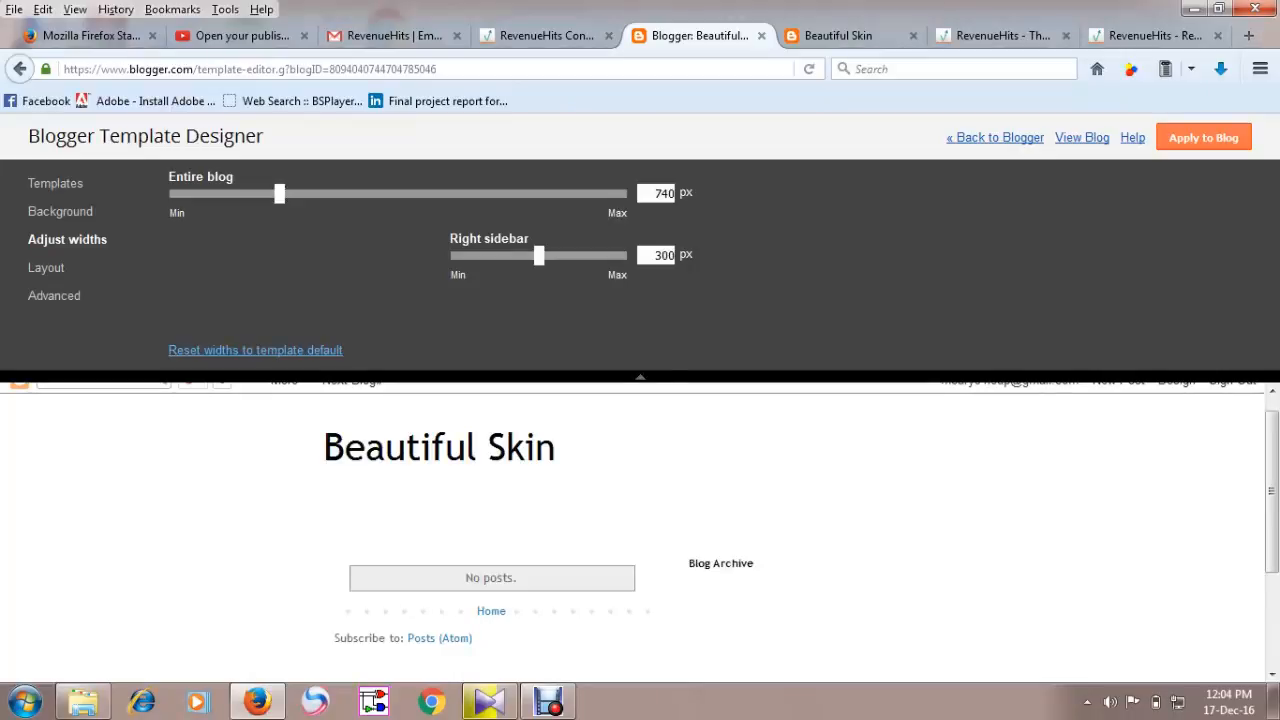
# Choose the body layout with a right sidebar and apply the design changes to the blog.
pyautogui.click(46, 268)
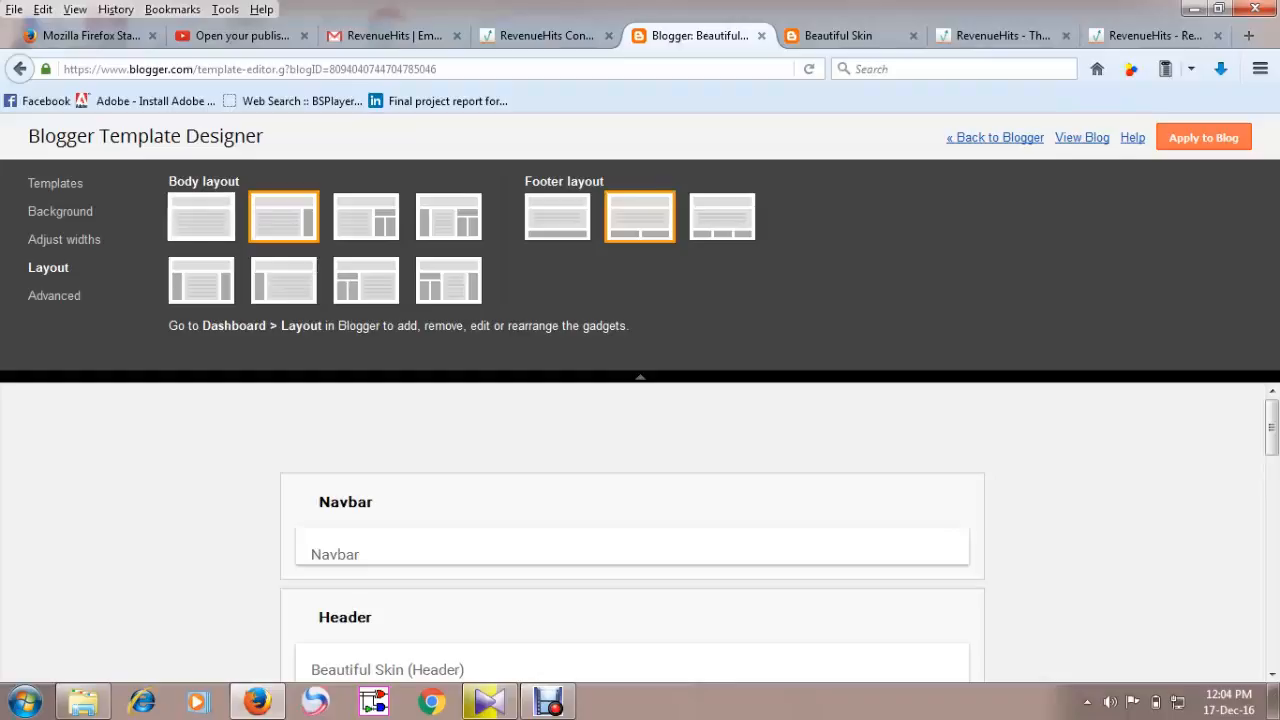
pyautogui.click(201, 217)
pyautogui.click(284, 217)
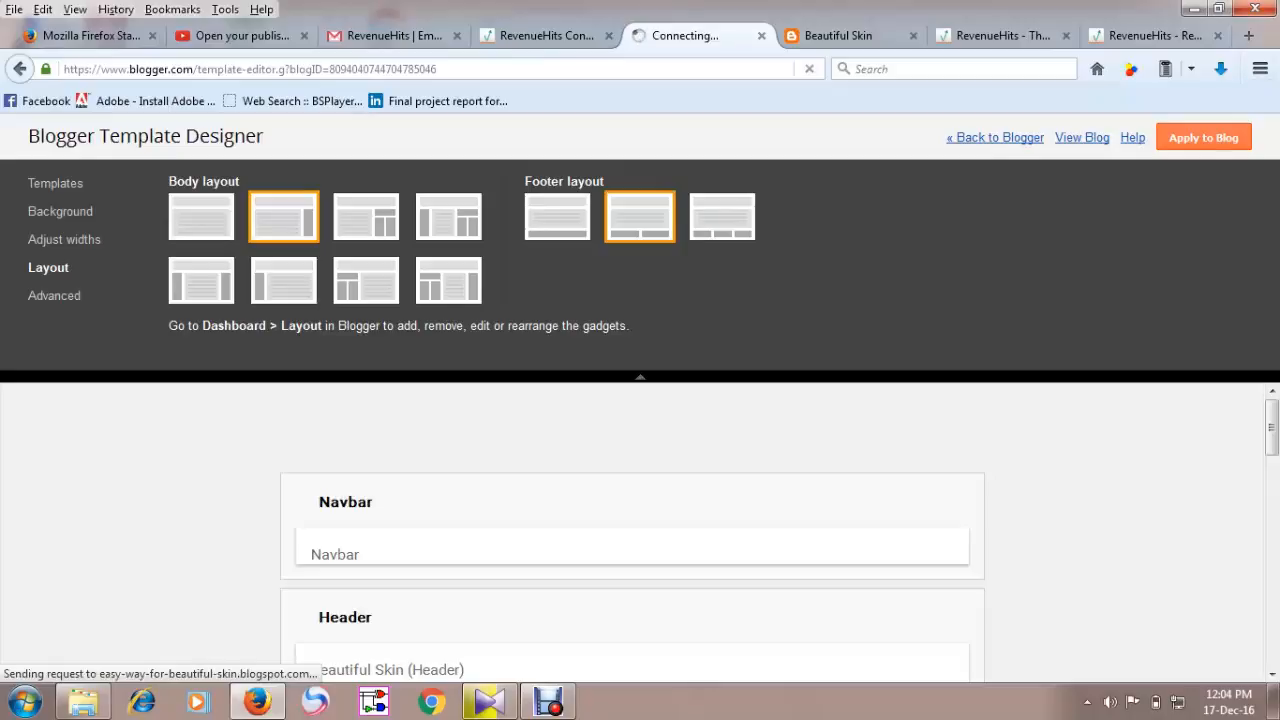
pyautogui.click(1204, 138)
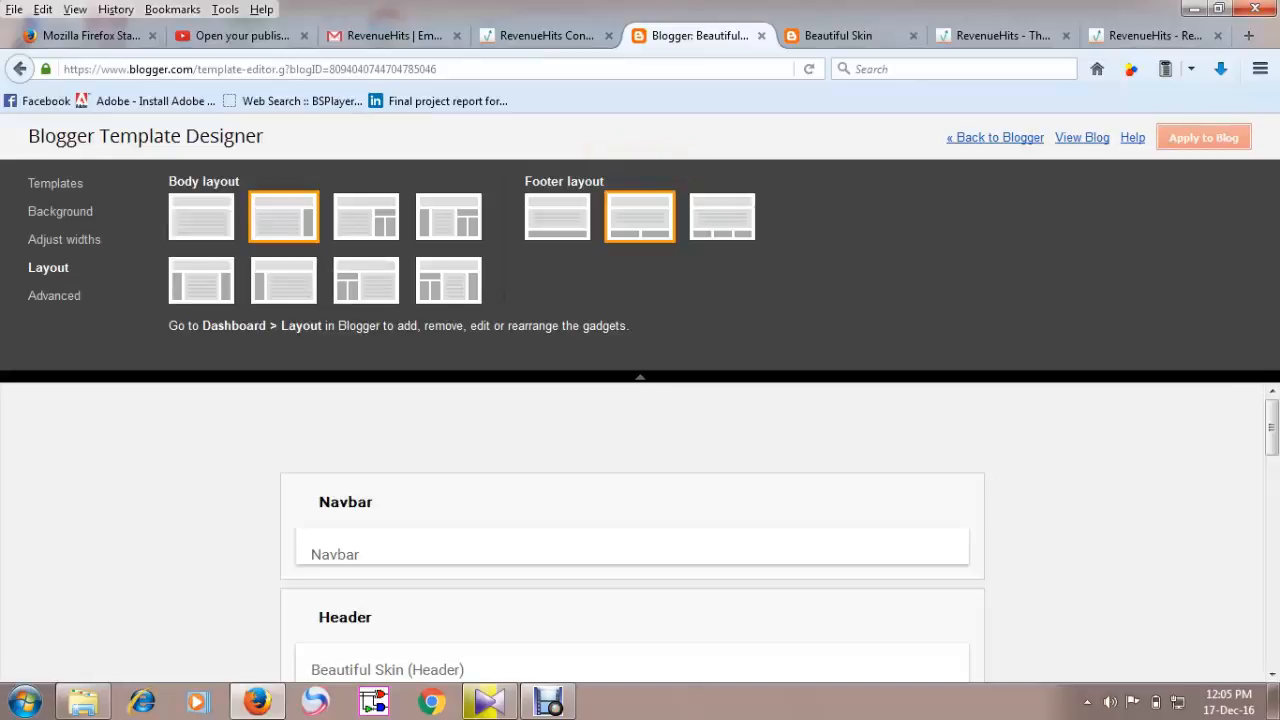
# In the advanced settings, try several fonts for the blog title and set it to Trebuchet.
pyautogui.click(54, 296)
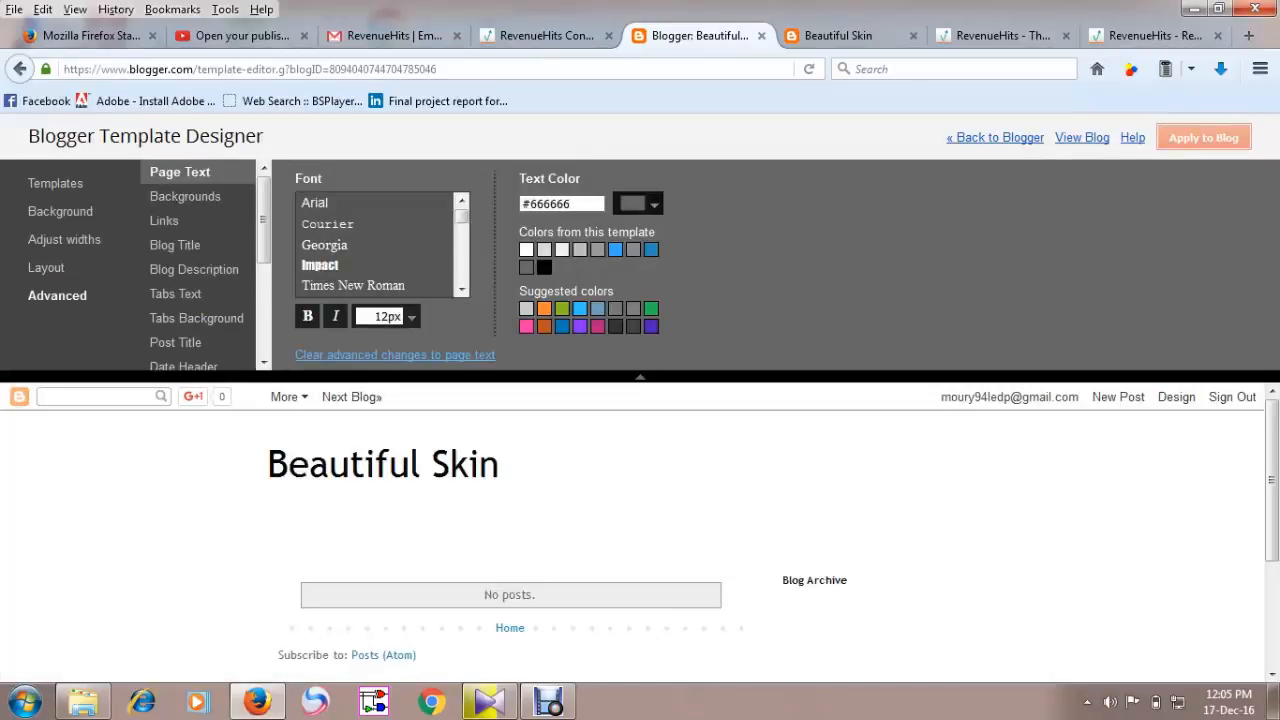
pyautogui.scroll(-1, 198, 265)
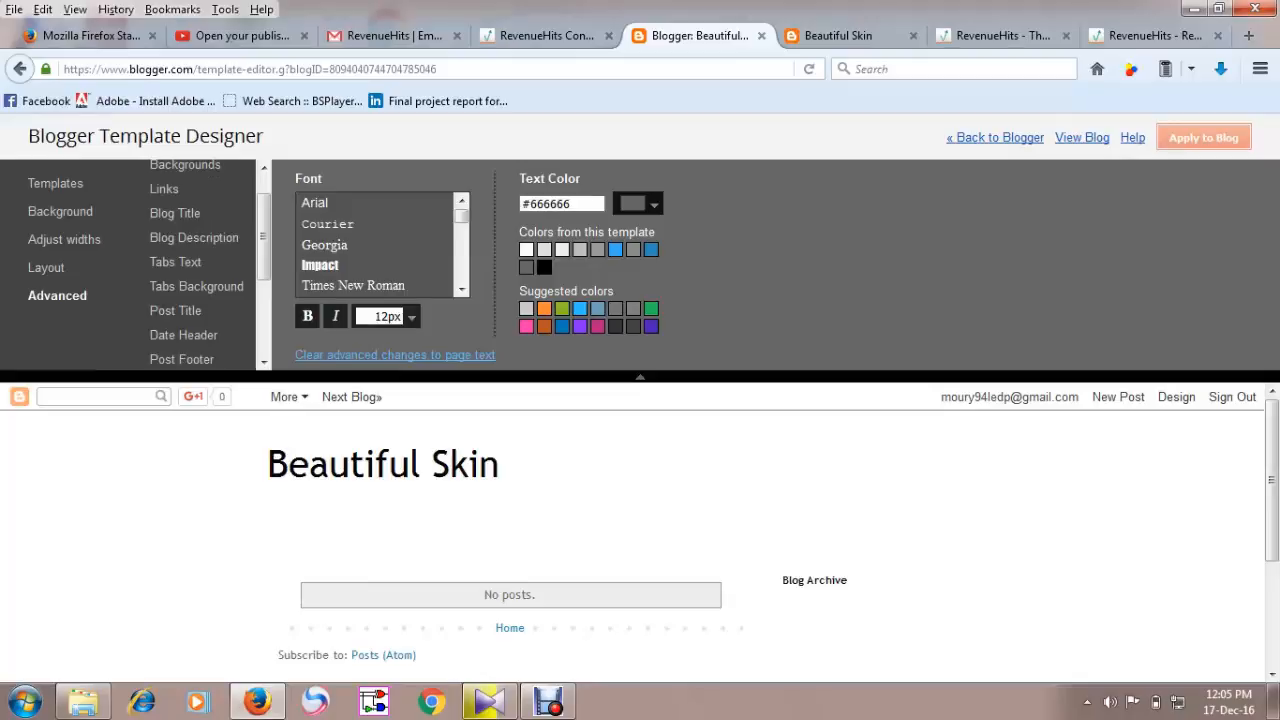
pyautogui.click(175, 213)
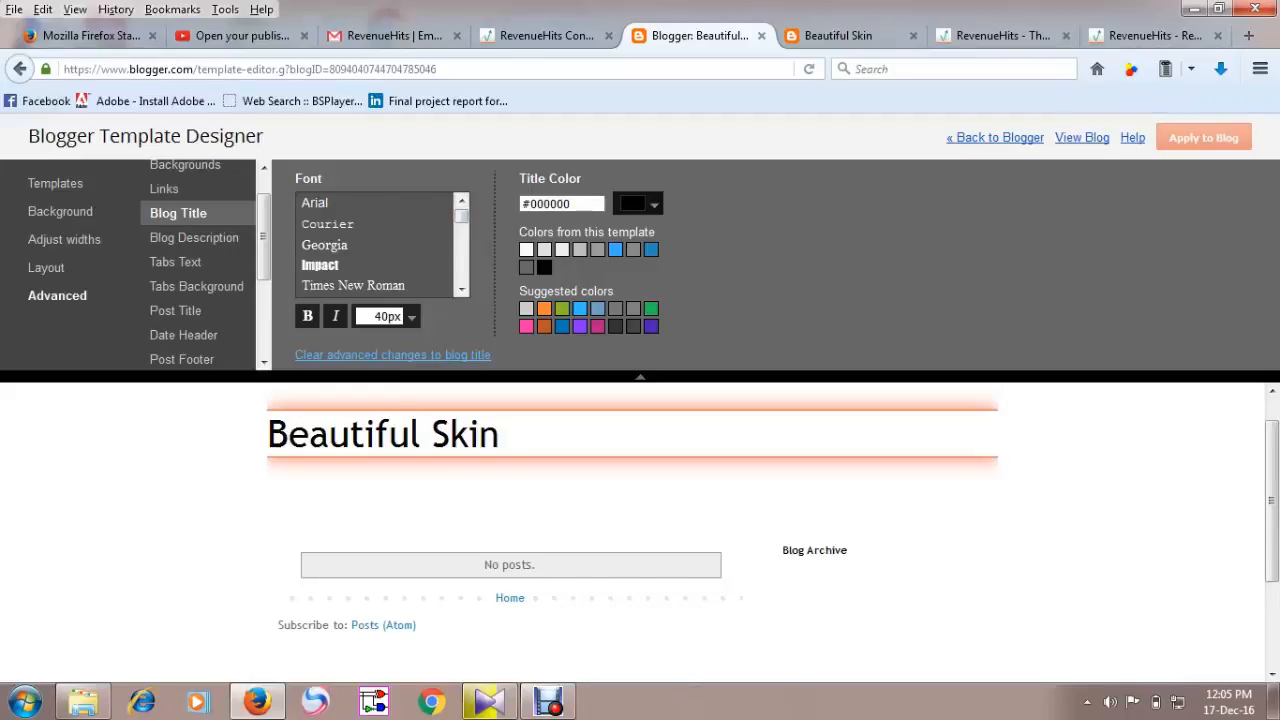
pyautogui.click(328, 224)
pyautogui.click(325, 245)
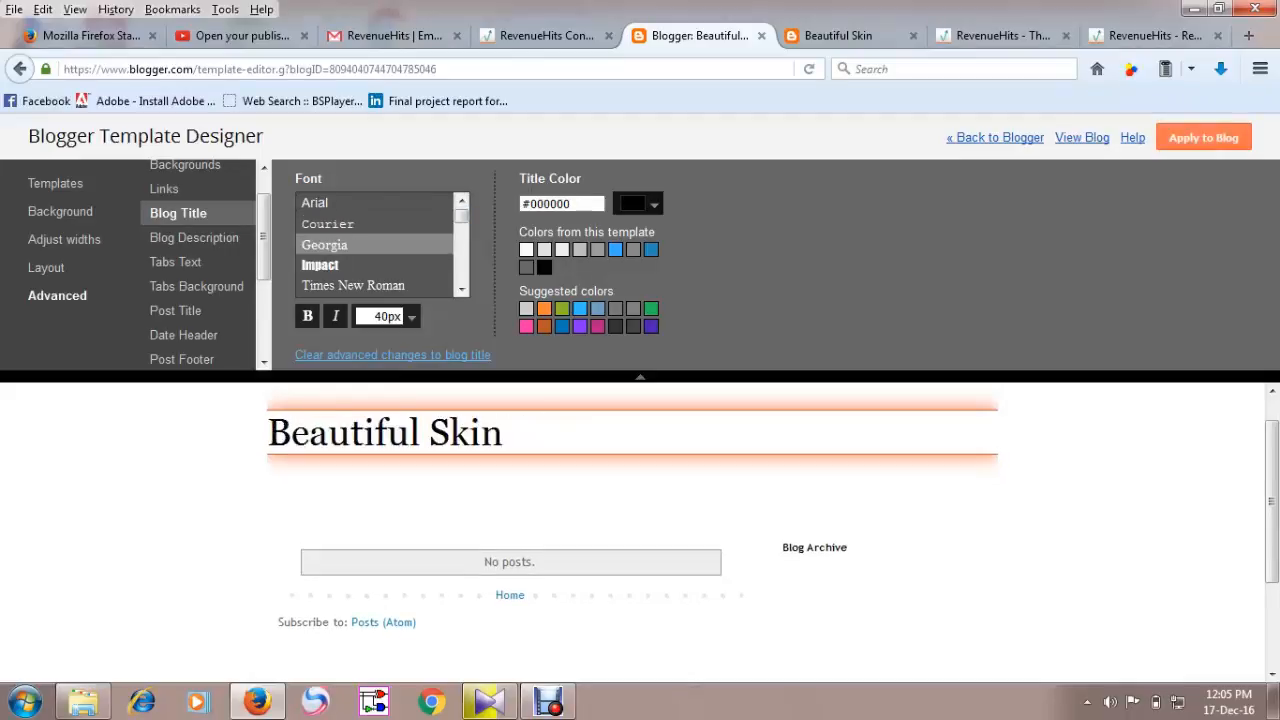
pyautogui.click(353, 286)
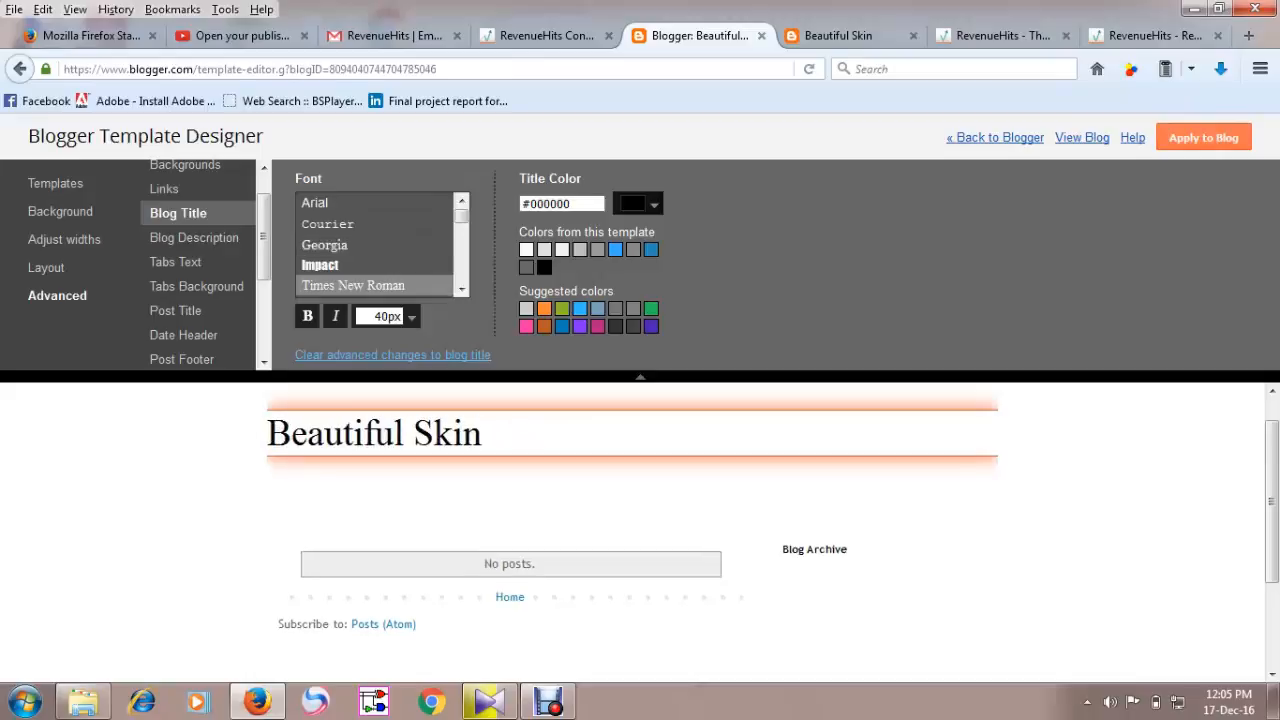
pyautogui.scroll(-2, 375, 245)
pyautogui.click(325, 274)
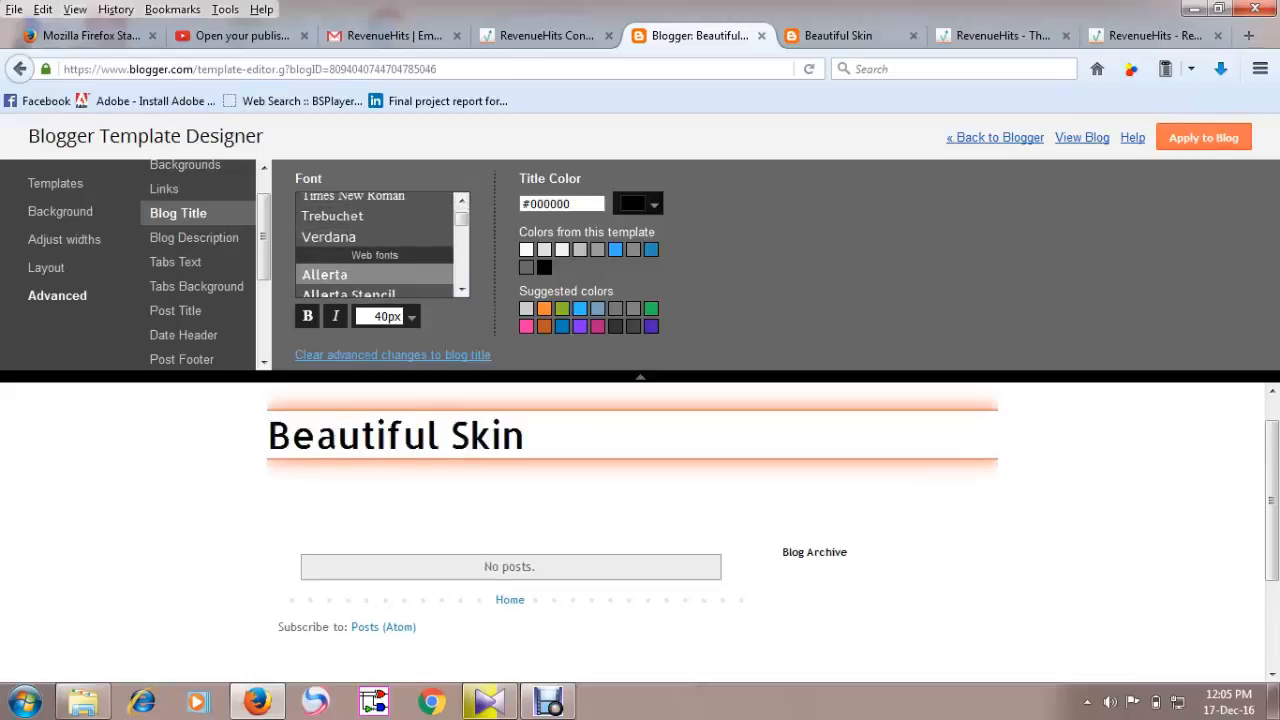
pyautogui.click(333, 216)
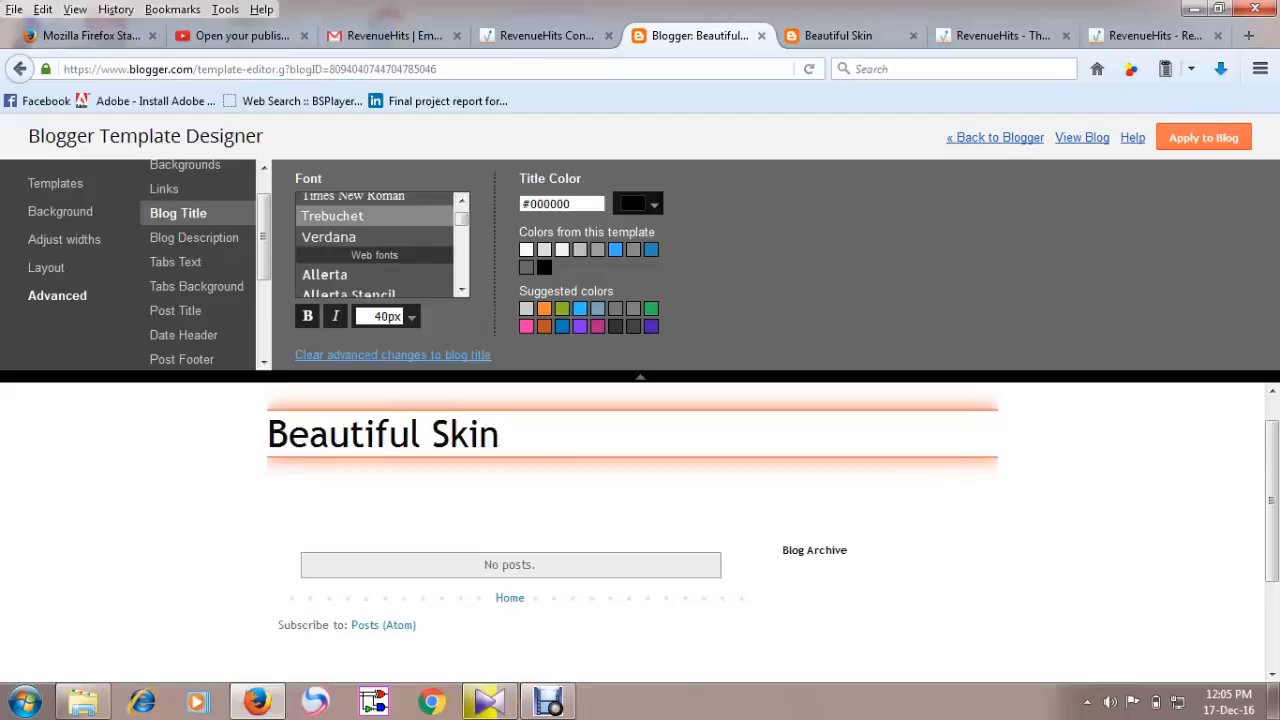
# Try several web fonts for the blog title and set it to Allerta.
pyautogui.click(325, 275)
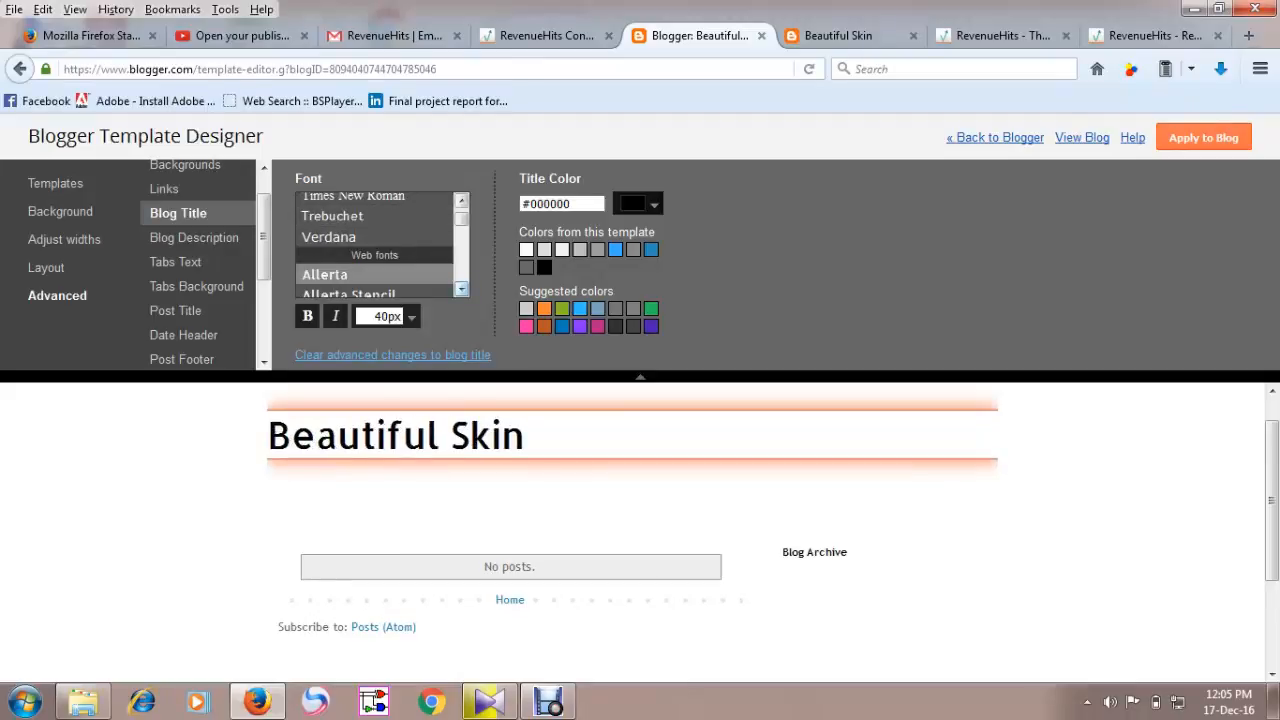
pyautogui.click(461, 289)
pyautogui.click(461, 289)
pyautogui.click(349, 205)
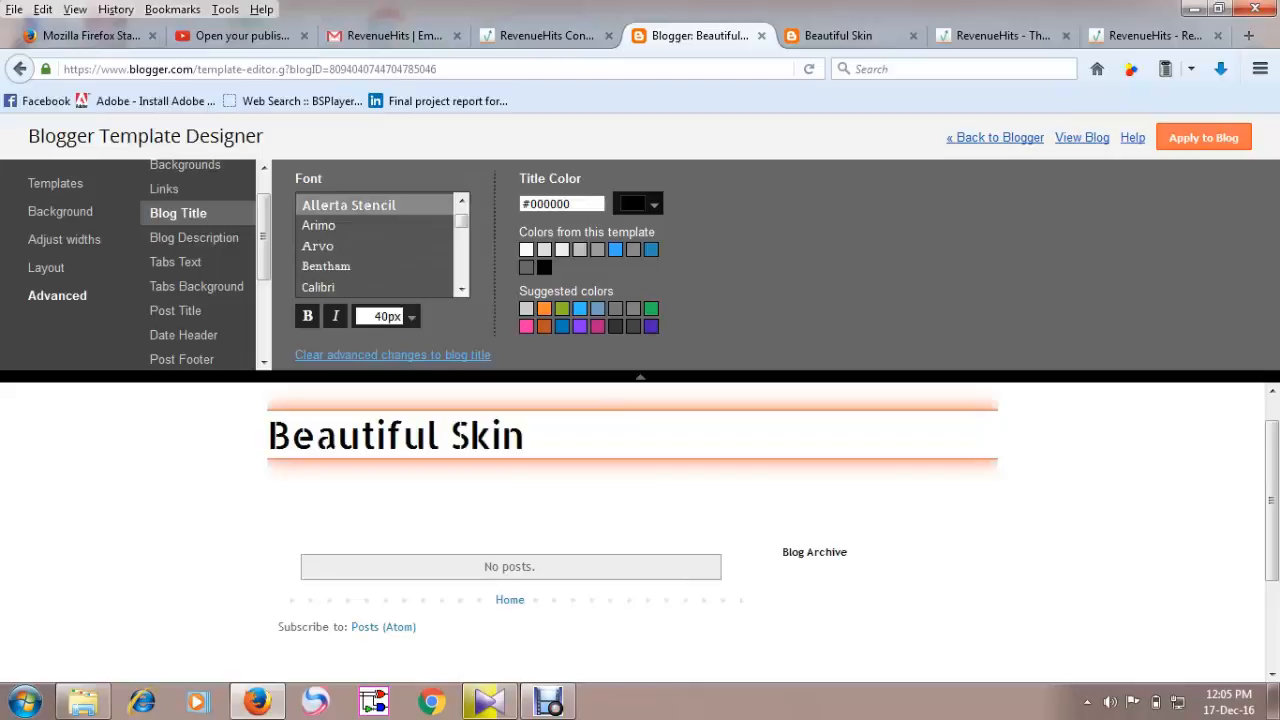
pyautogui.click(326, 266)
pyautogui.click(319, 287)
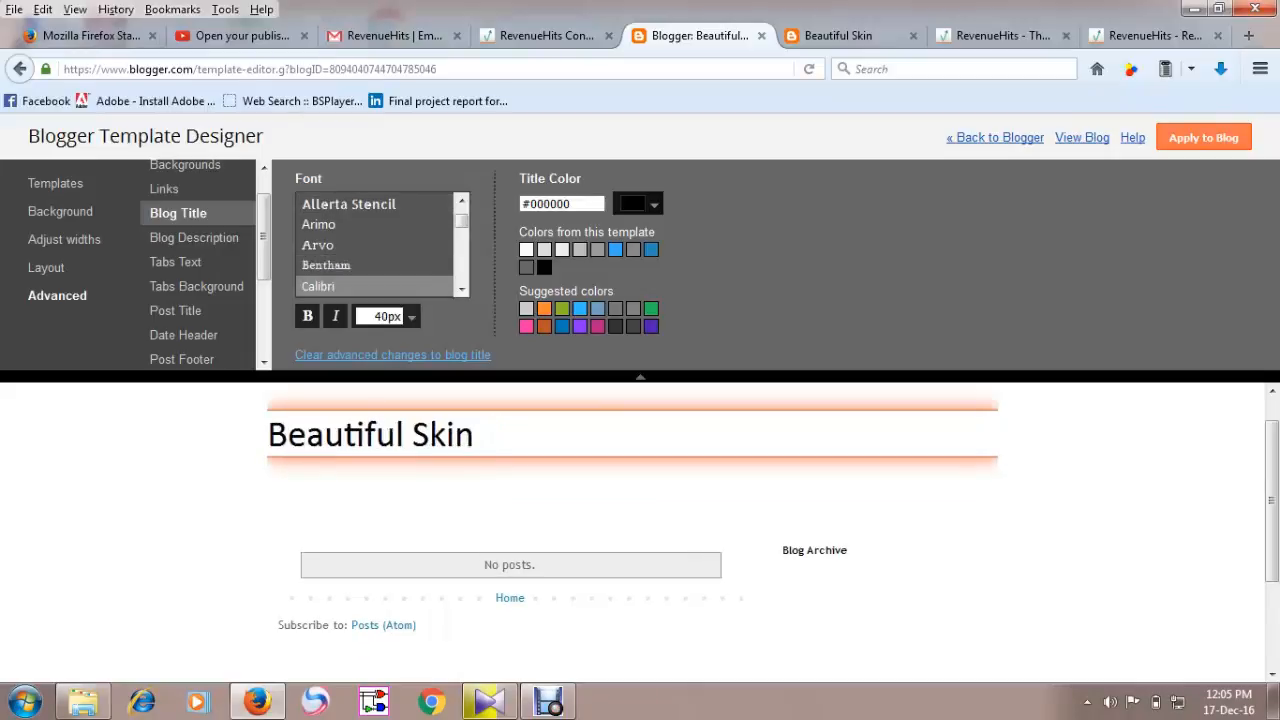
pyautogui.scroll(2, 380, 245)
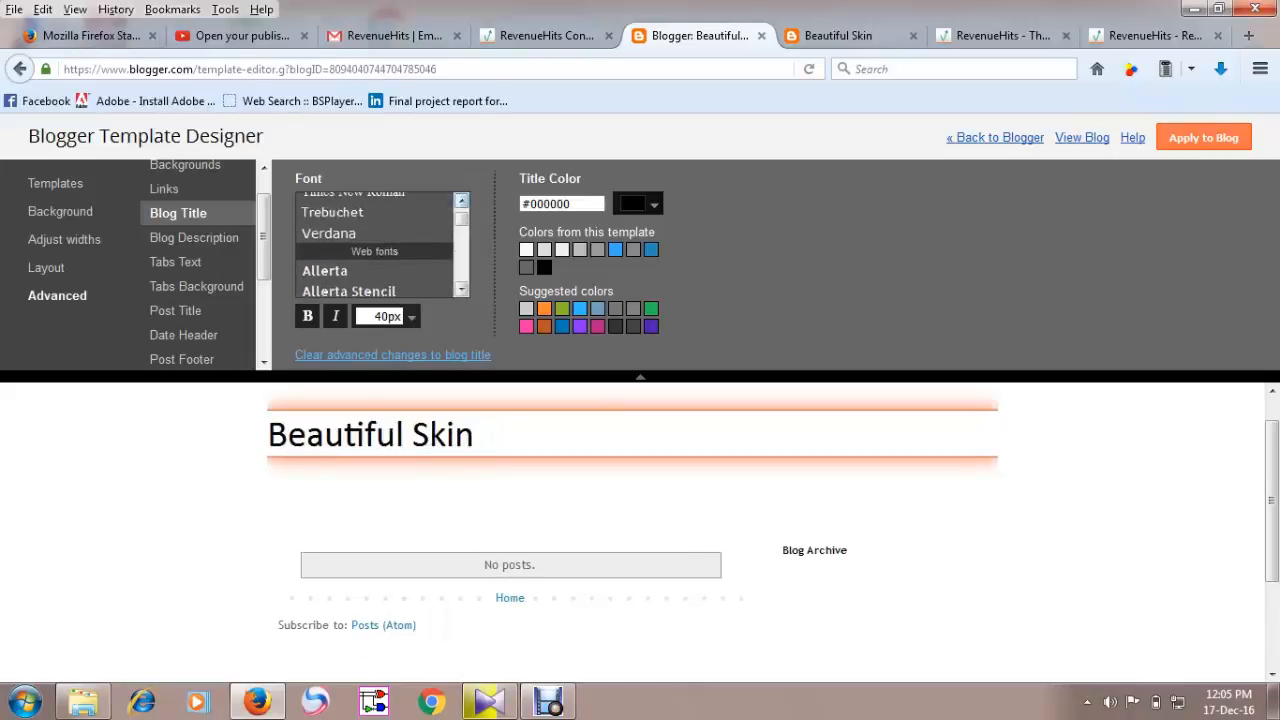
pyautogui.click(325, 273)
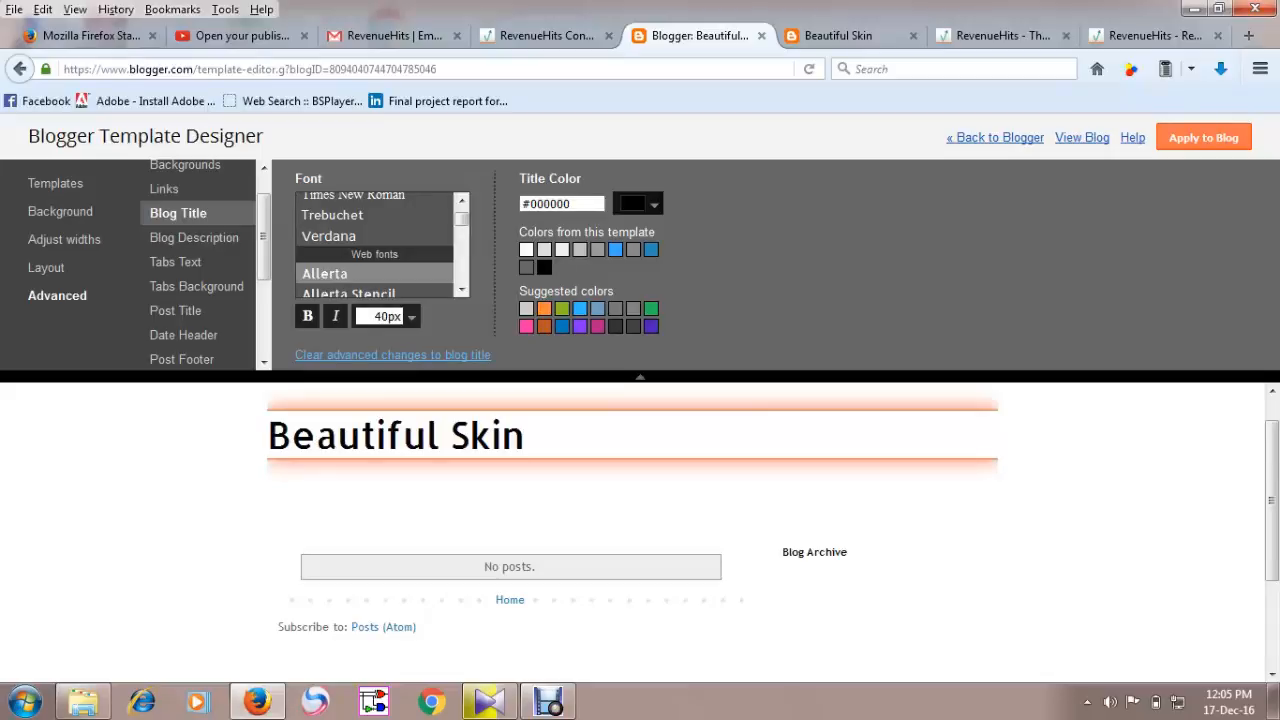
# Try a blue title colour and switch the blog title back to black.
pyautogui.click(615, 249)
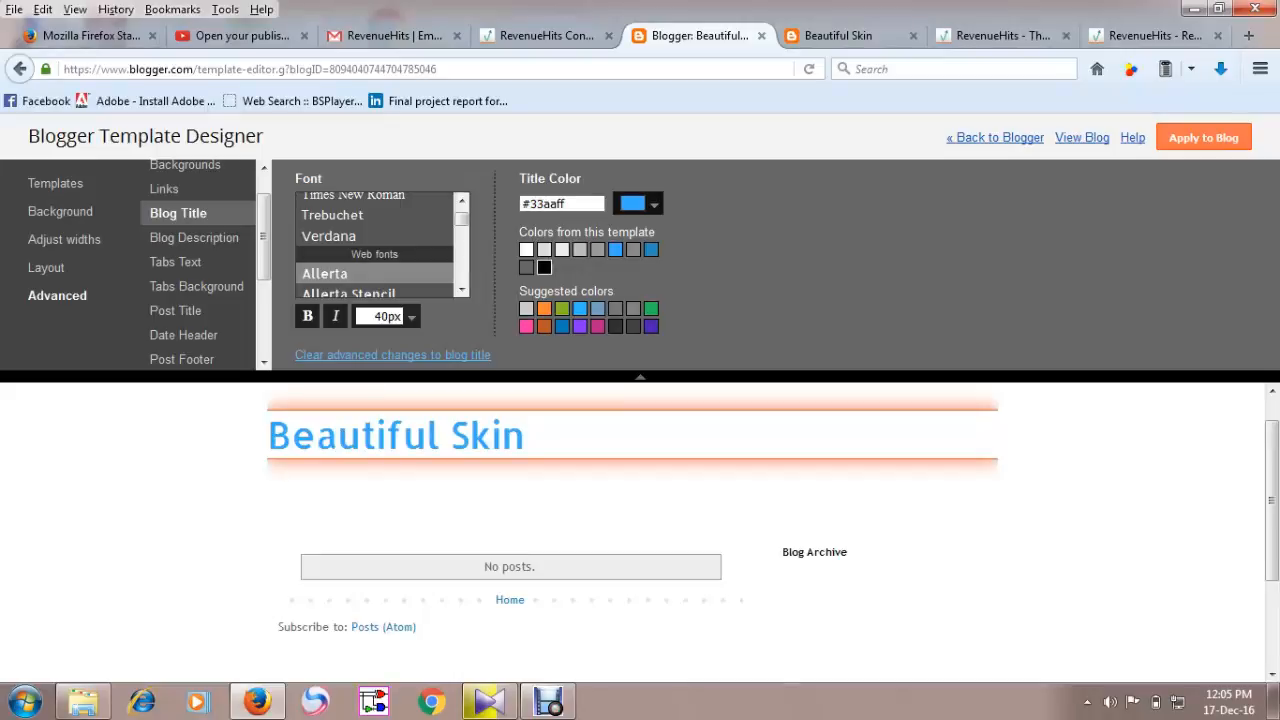
pyautogui.click(544, 267)
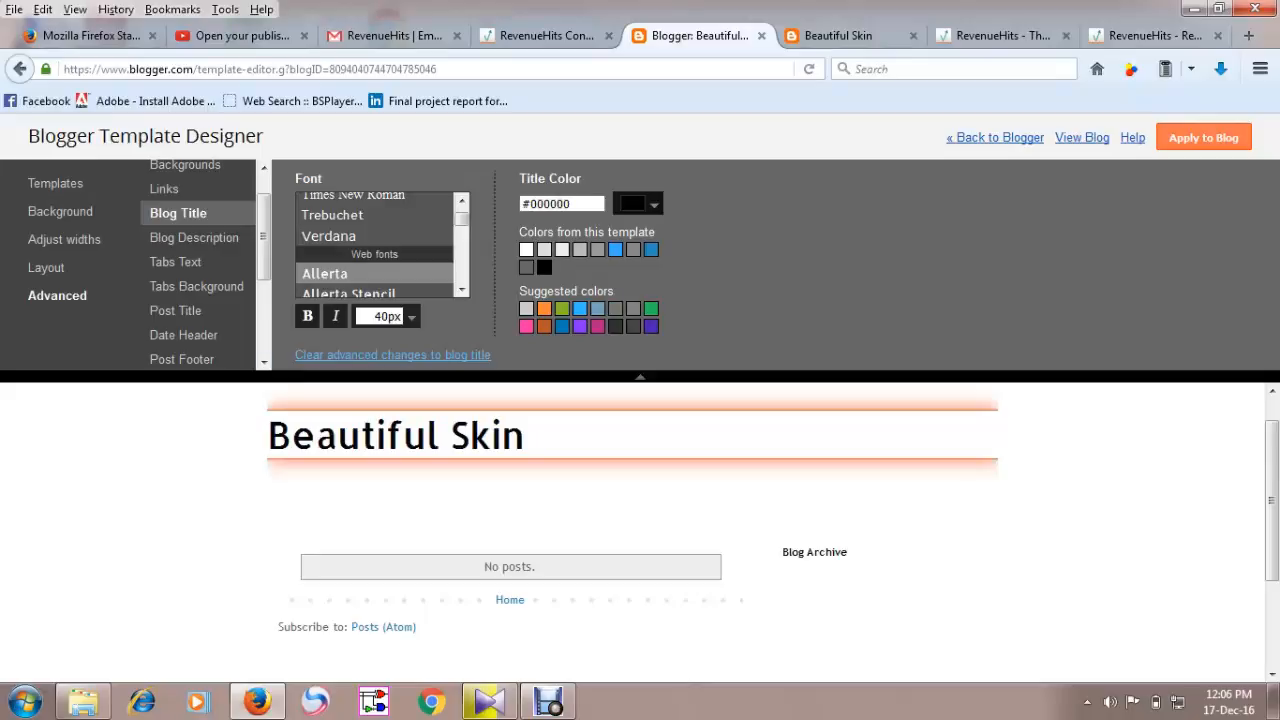
# Make the blog title bold italic and set its font size to 42 px.
pyautogui.click(336, 316)
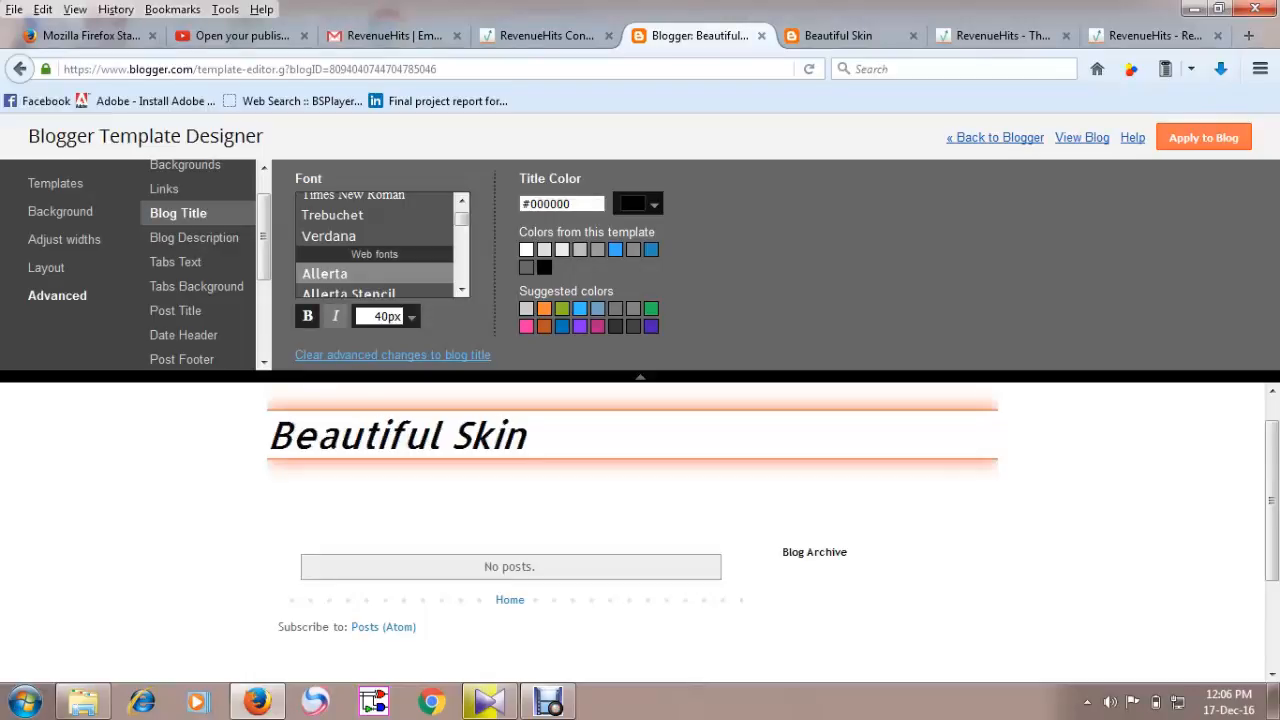
pyautogui.click(308, 316)
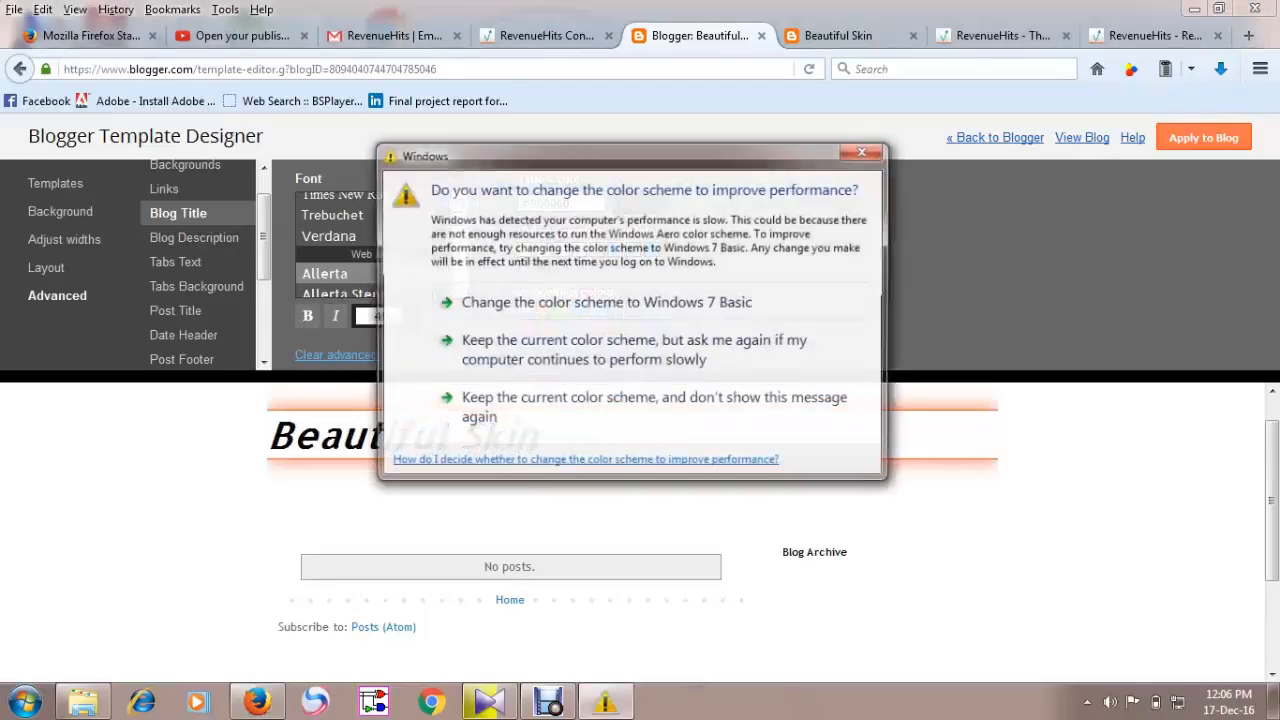
pyautogui.press('Escape')
pyautogui.click(411, 316)
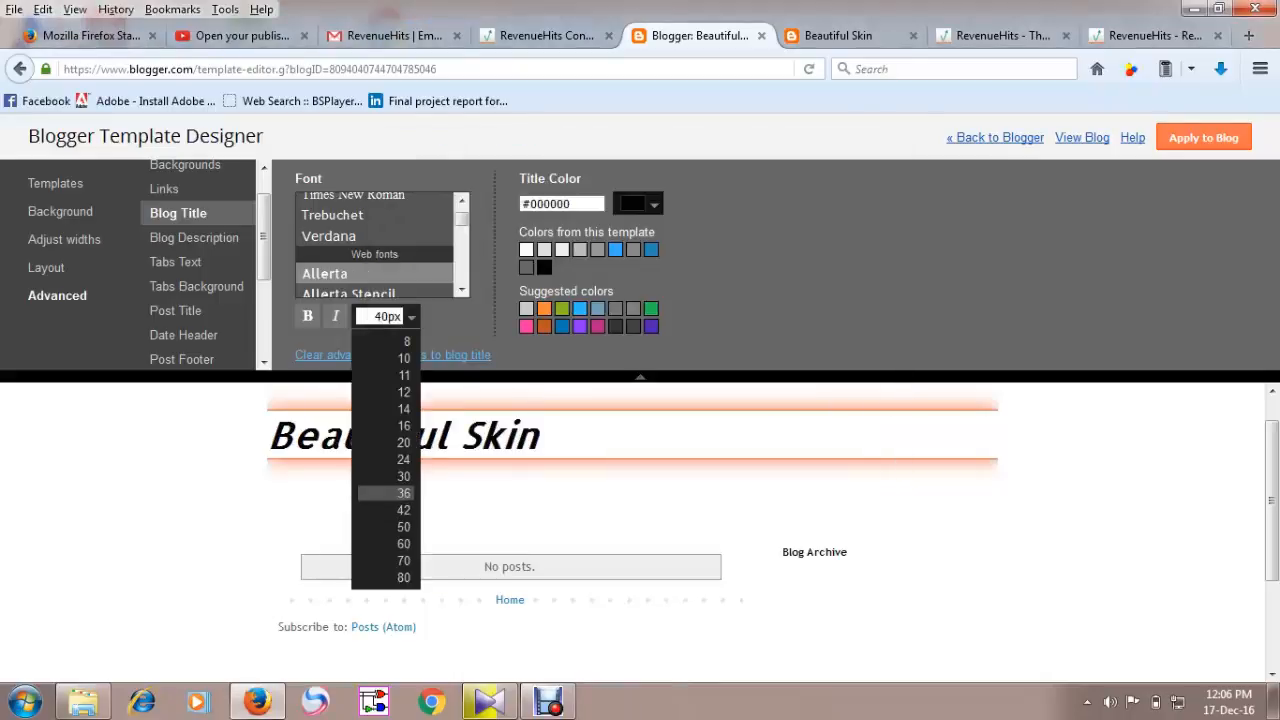
pyautogui.click(403, 493)
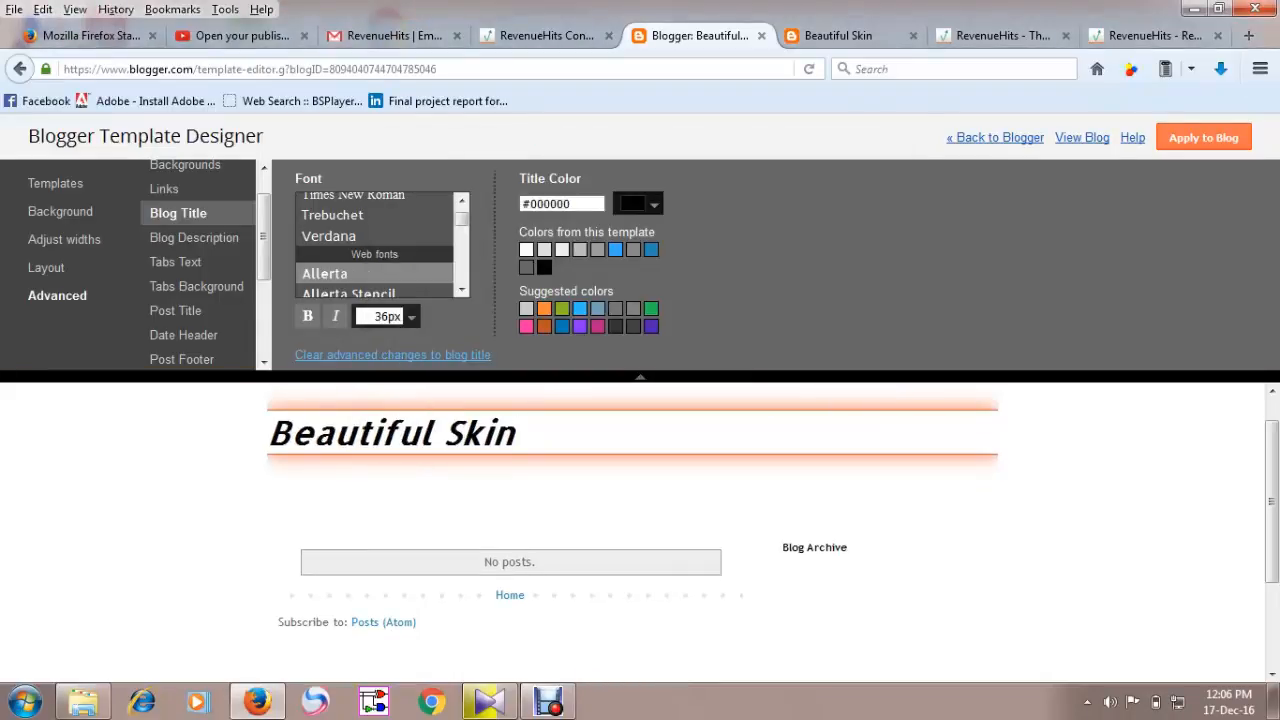
pyautogui.click(411, 316)
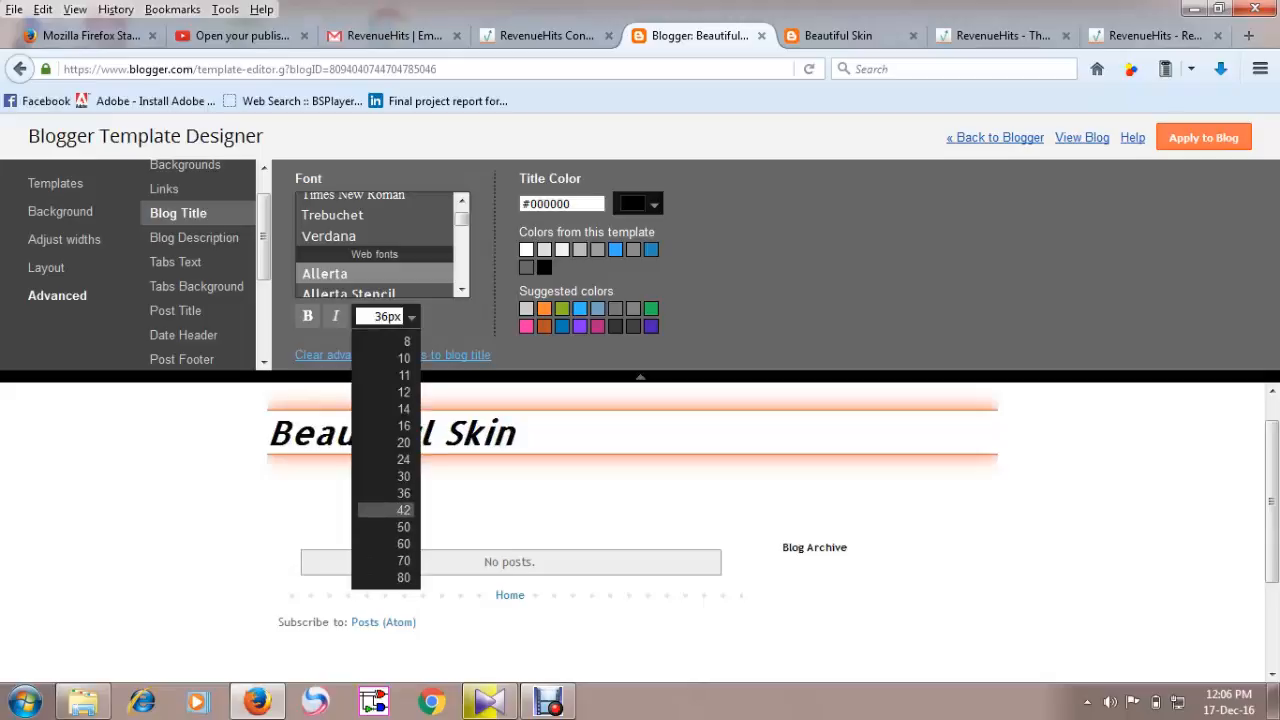
pyautogui.click(403, 510)
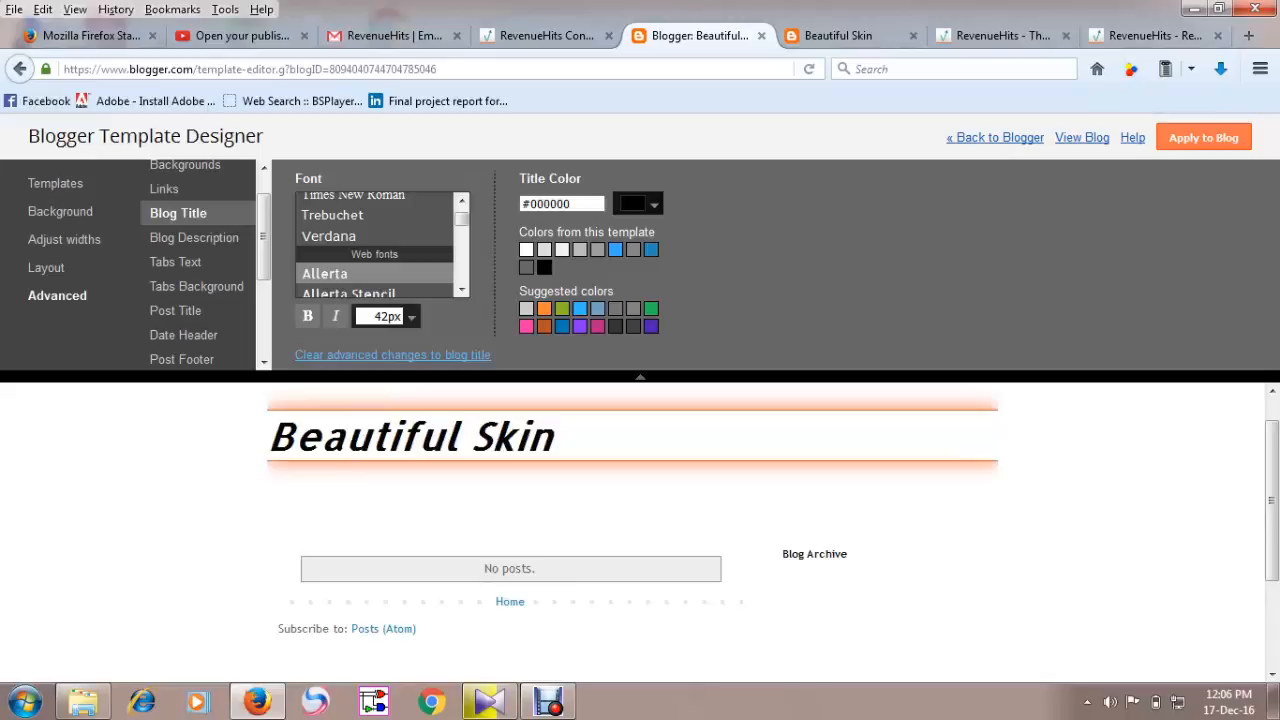
# Set the header background colour to #6ea1bb and the main background colour to #eeeeee.
pyautogui.click(186, 166)
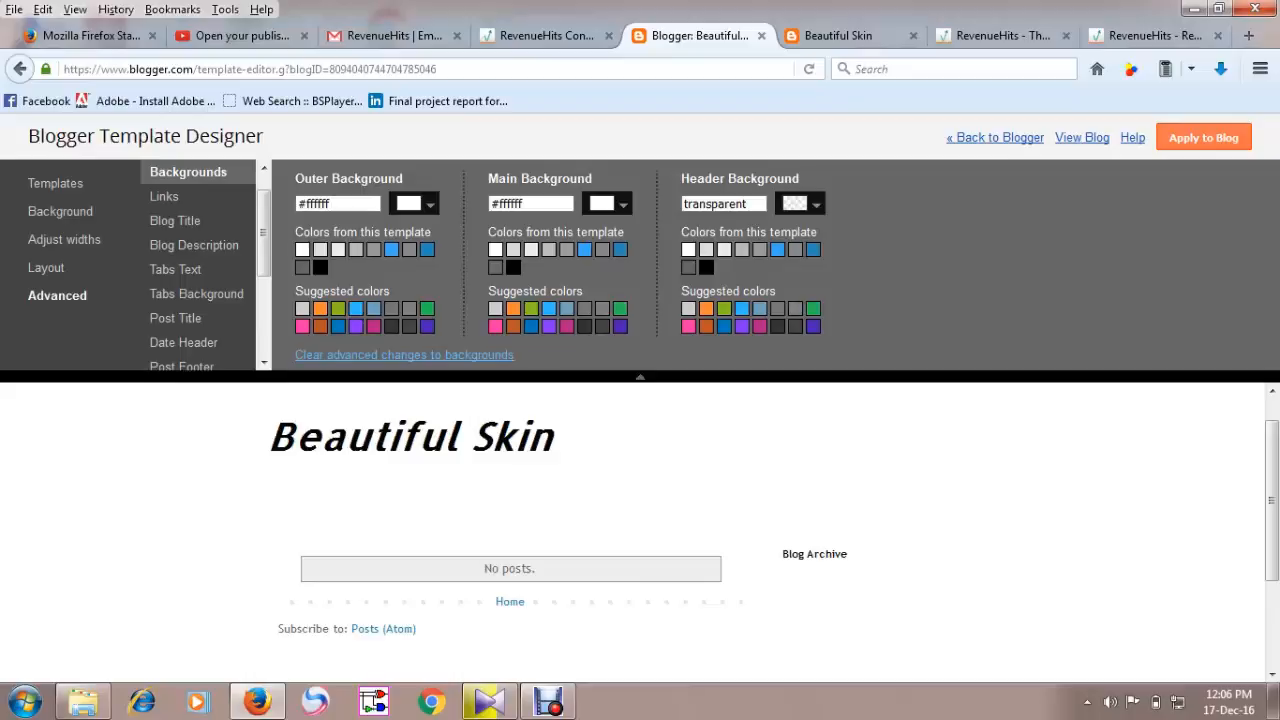
pyautogui.click(175, 221)
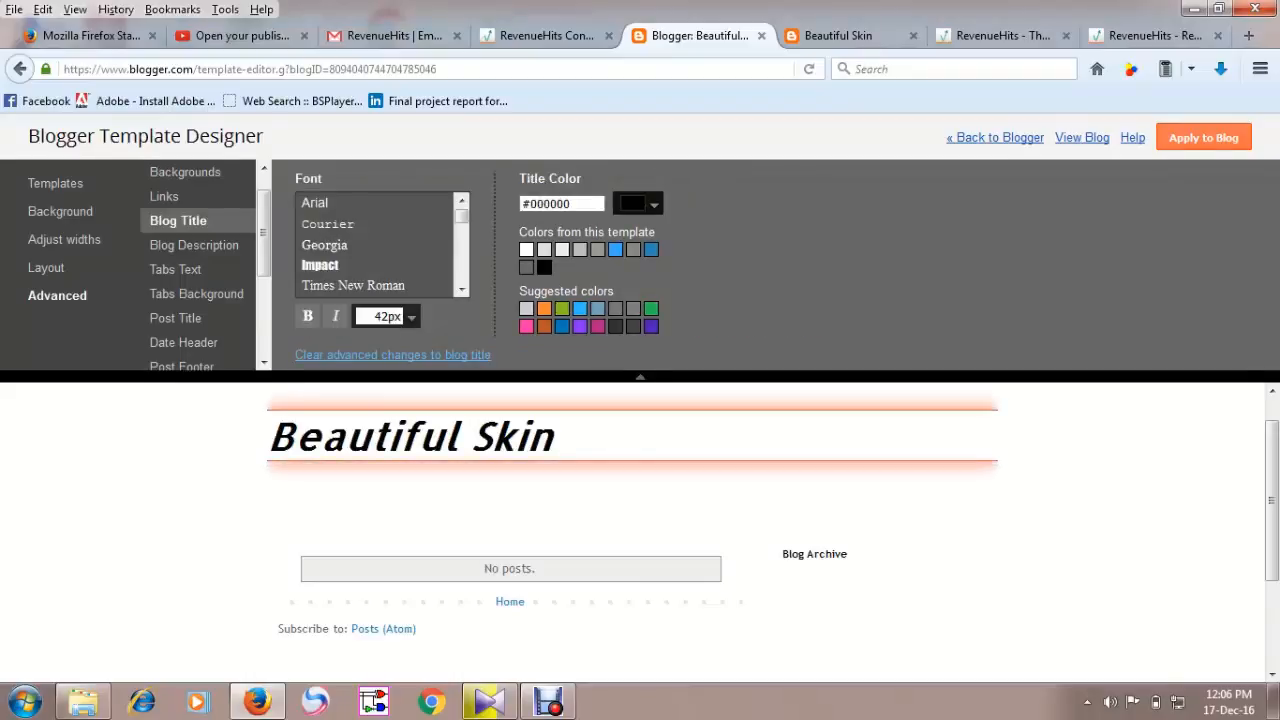
pyautogui.click(186, 172)
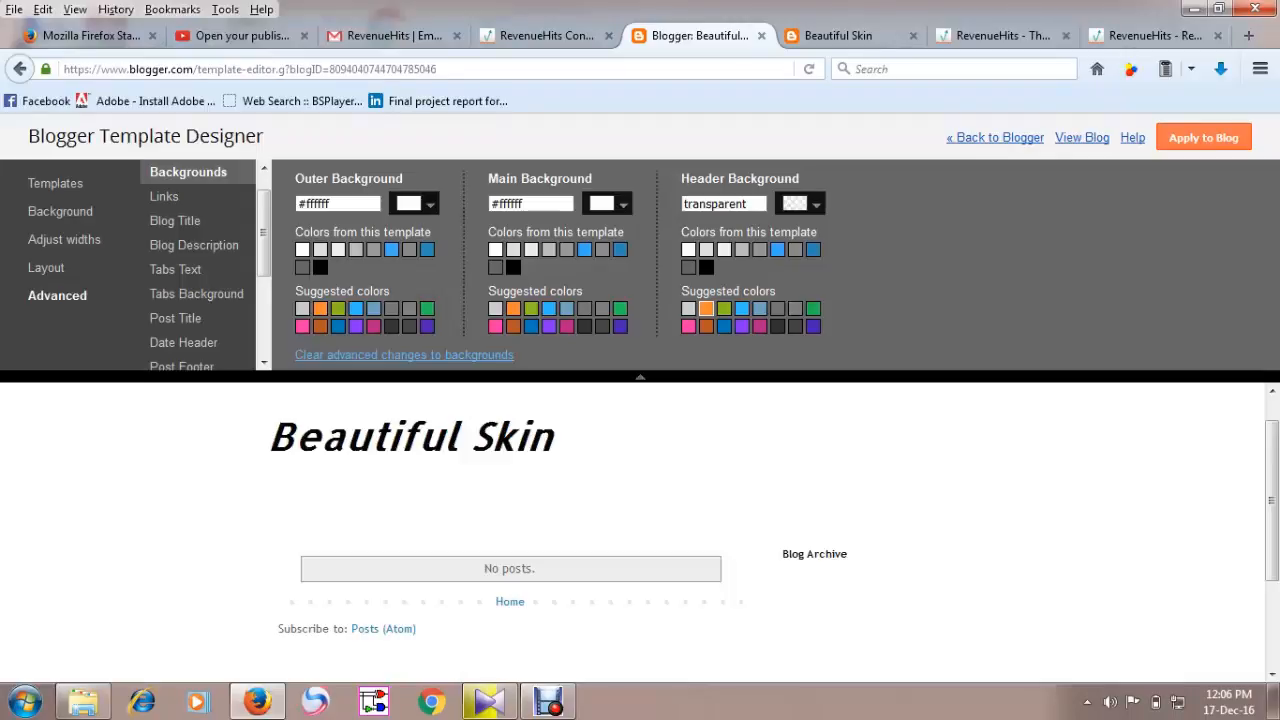
pyautogui.click(706, 308)
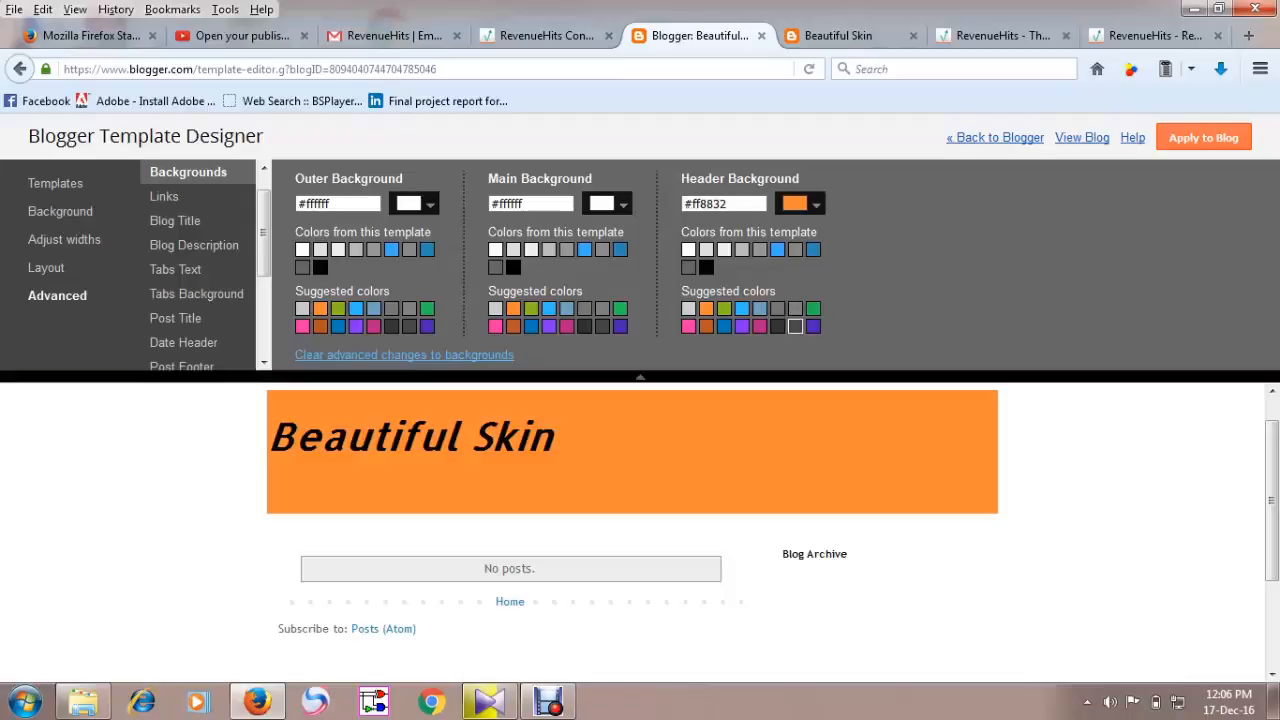
pyautogui.click(760, 308)
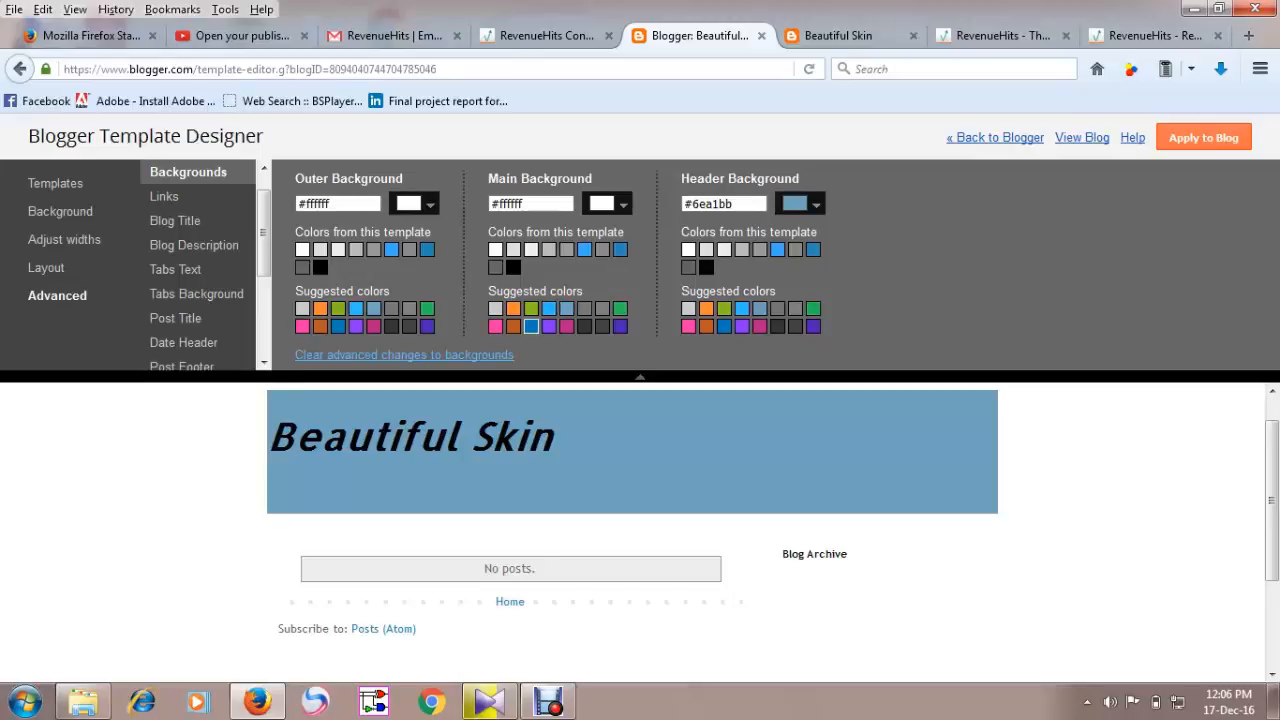
pyautogui.click(566, 249)
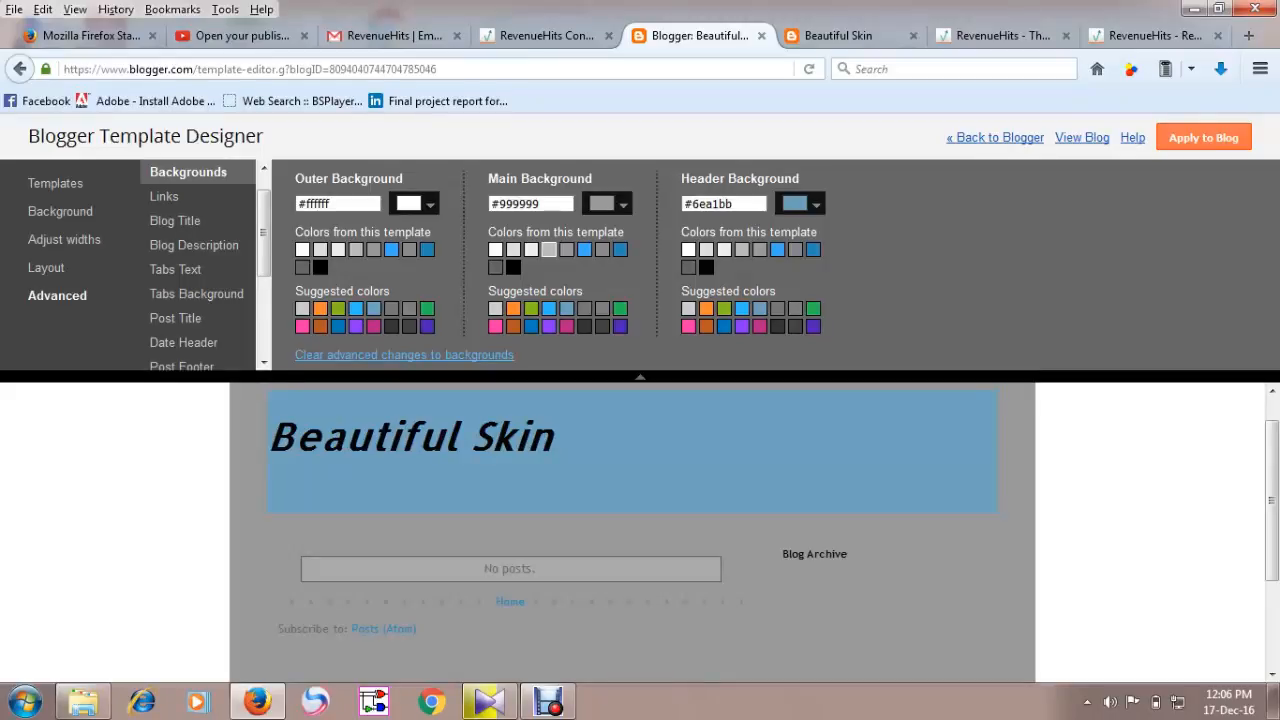
pyautogui.click(531, 249)
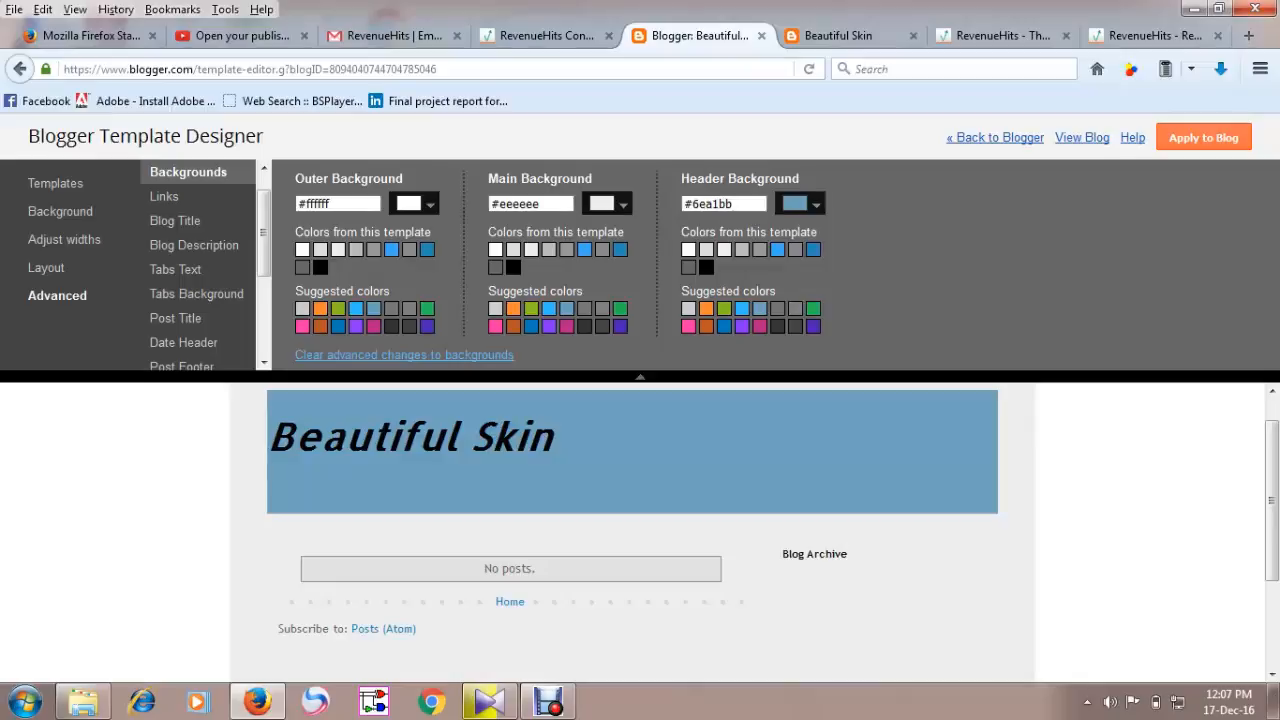
# Apply the design changes to the blog and view the published blog.
pyautogui.click(1203, 137)
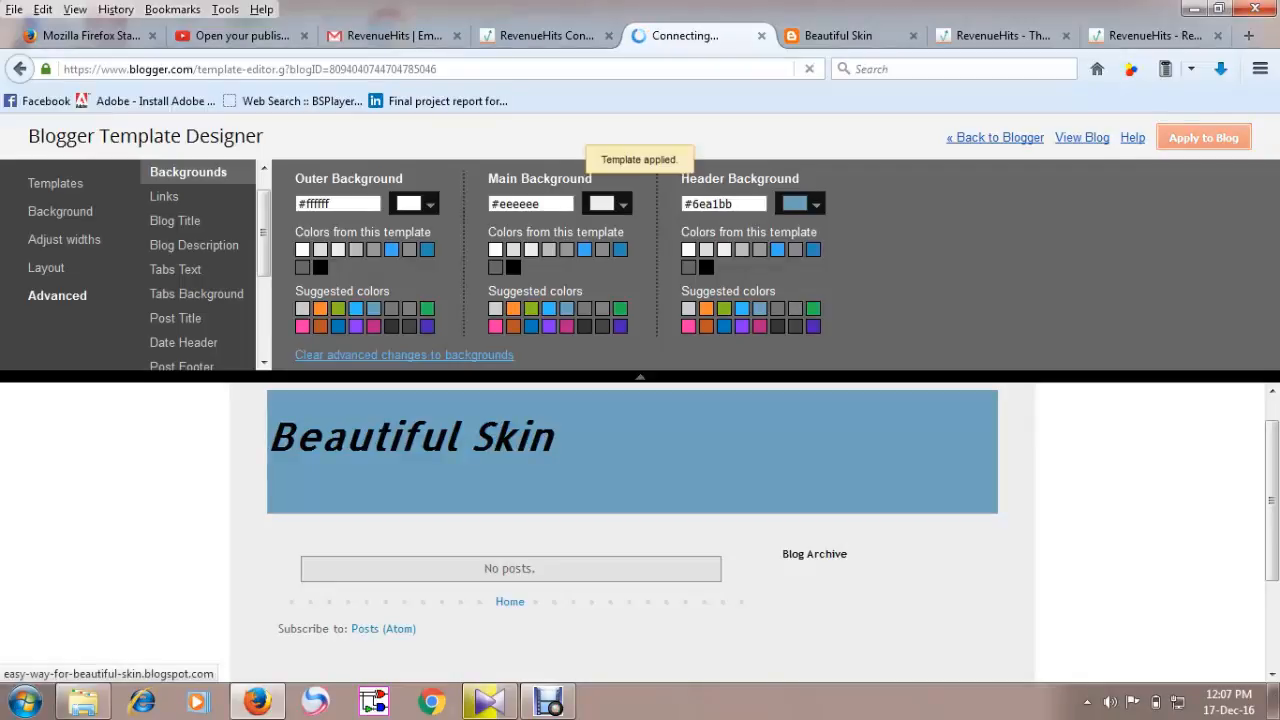
pyautogui.click(1082, 138)
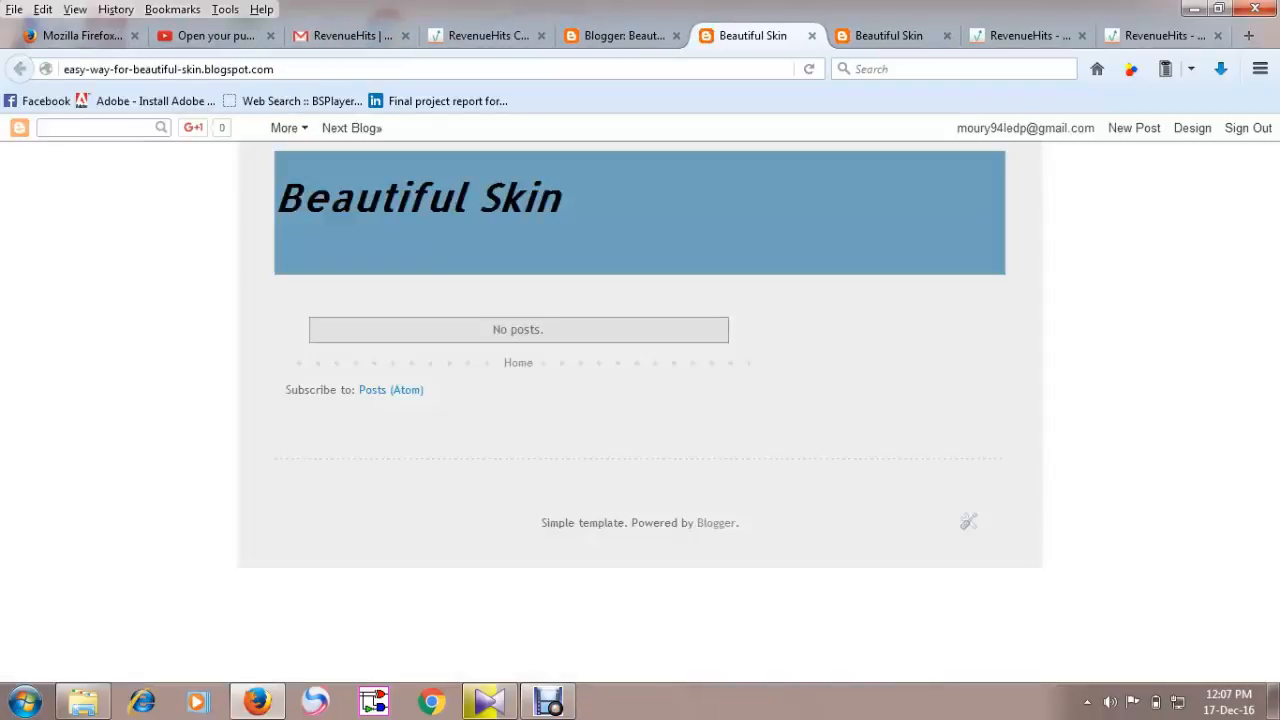
pyautogui.click(640, 35)
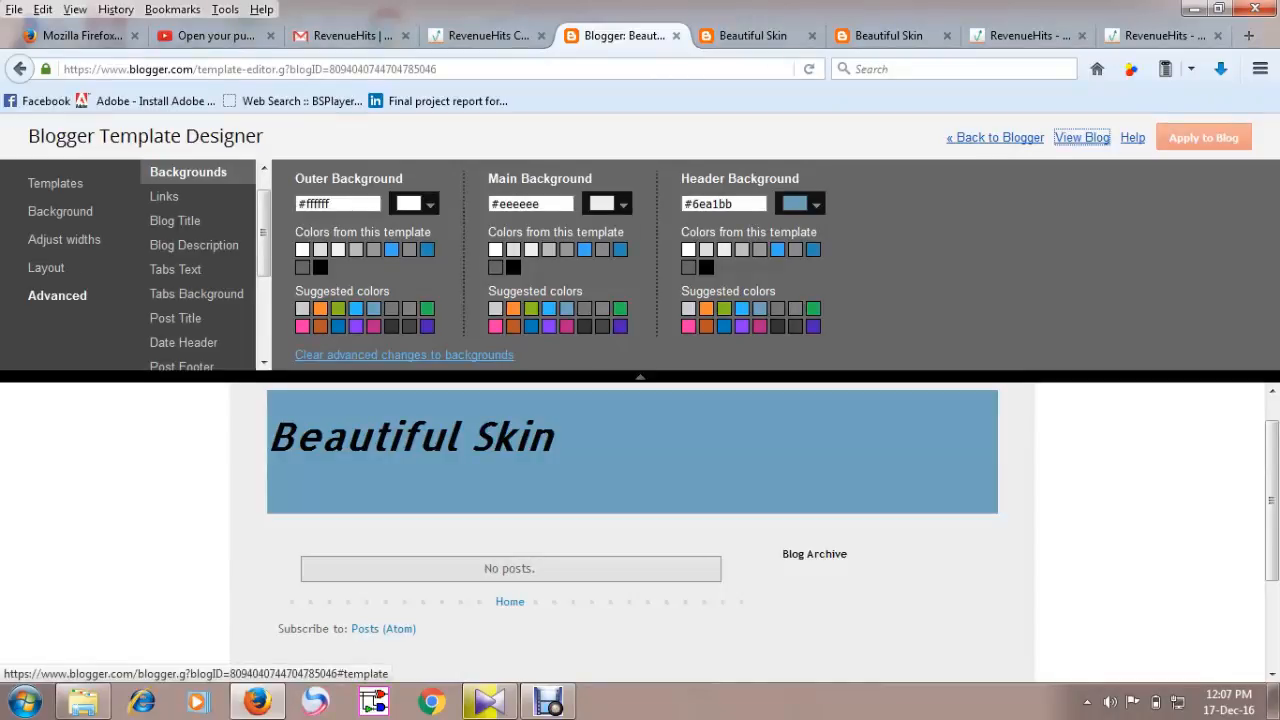
# Create a new blog post titled Lemon Juice for Bright skin.
pyautogui.click(995, 137)
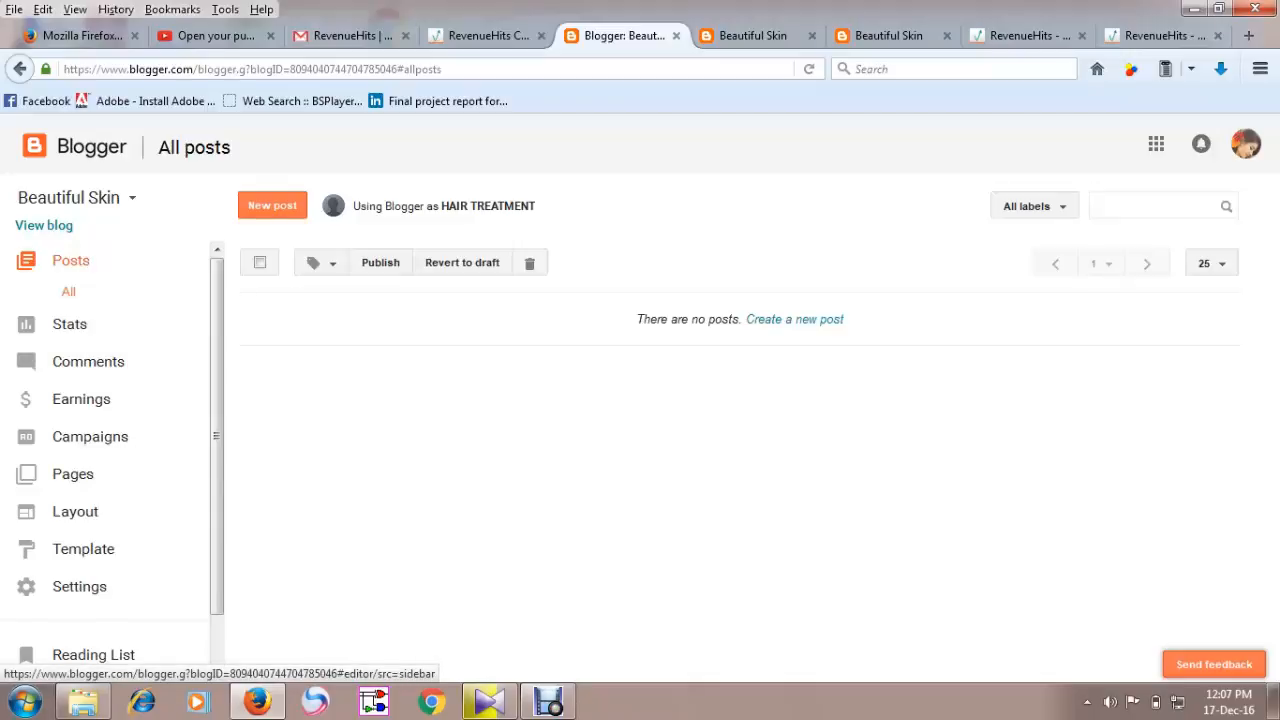
pyautogui.click(272, 205)
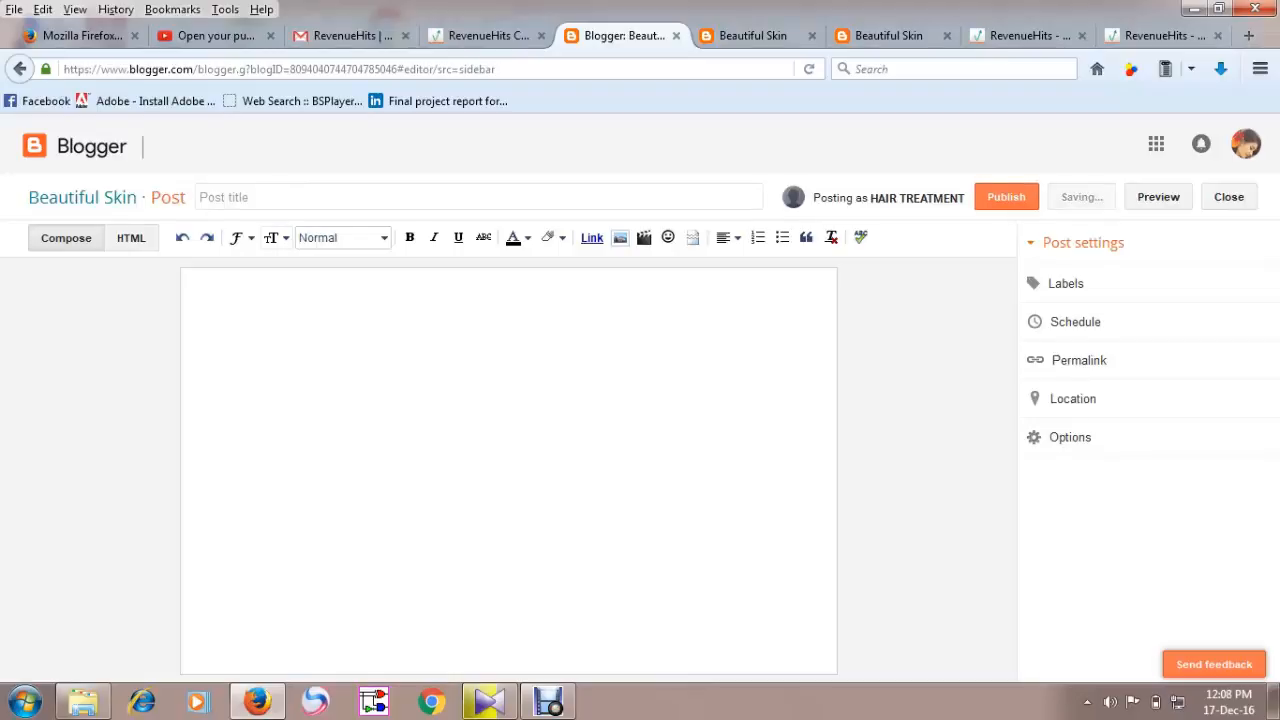
pyautogui.click(265, 197)
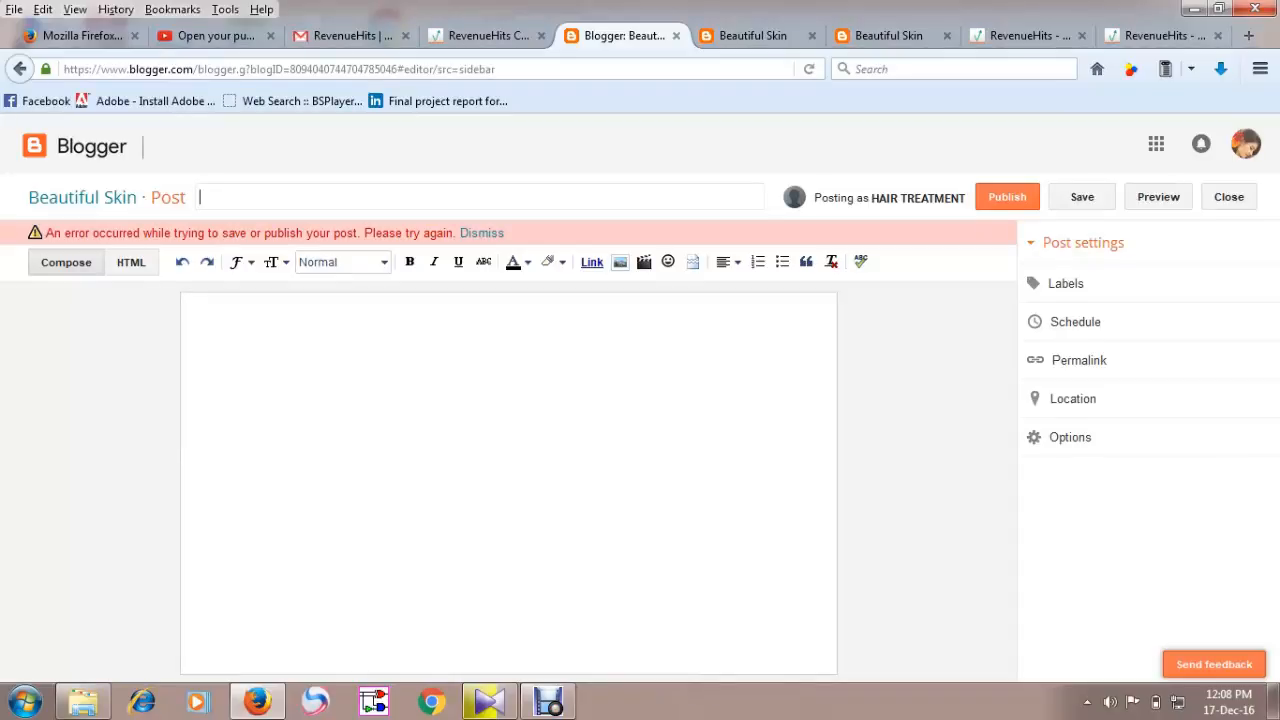
pyautogui.write('Lemon Juice fo')
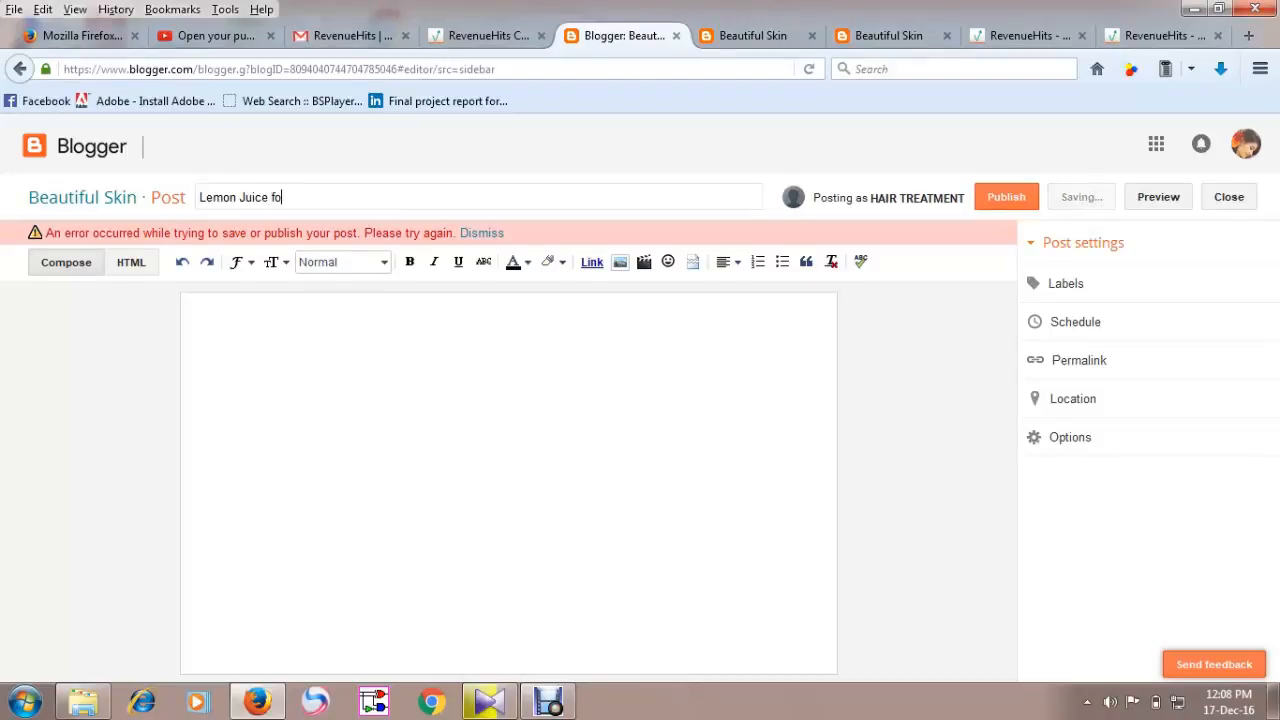
pyautogui.write('r Br')
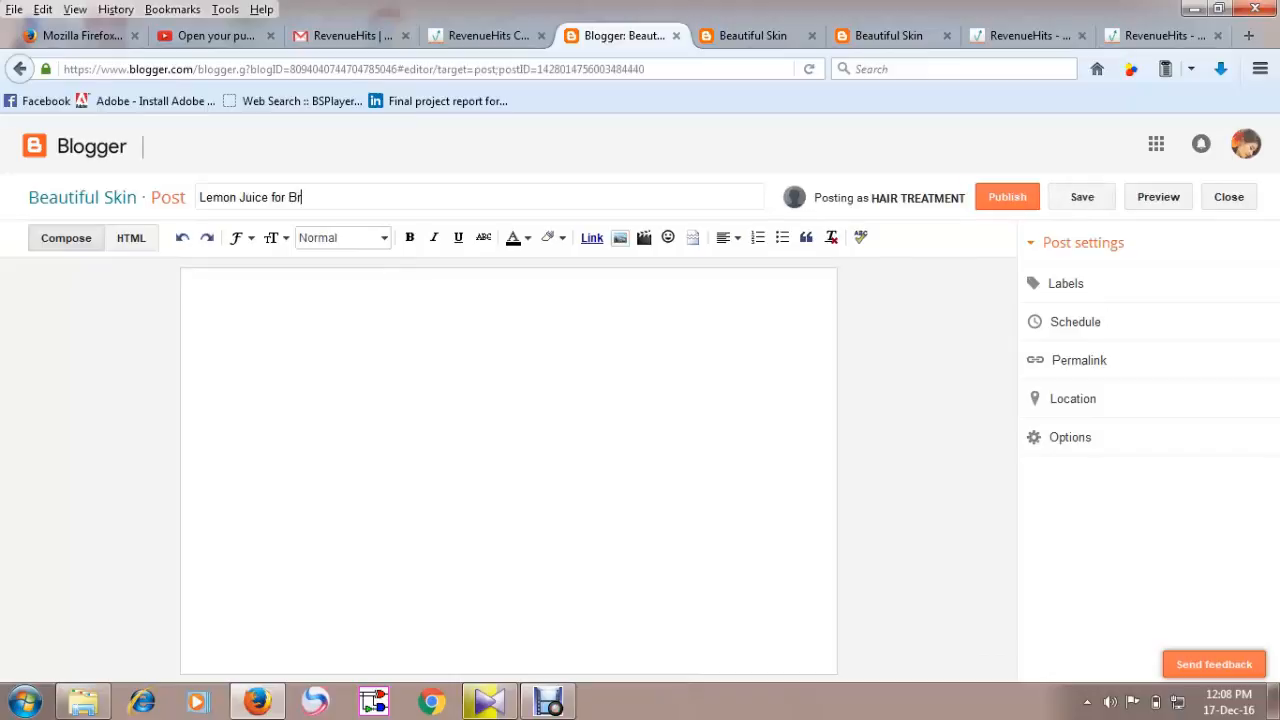
pyautogui.write('it')
pyautogui.press('BackSpace')
pyautogui.press('BackSpace')
pyautogui.press('BackSpace')
pyautogui.press('BackSpace')
pyautogui.write('right skin')
pyautogui.click(196, 289)
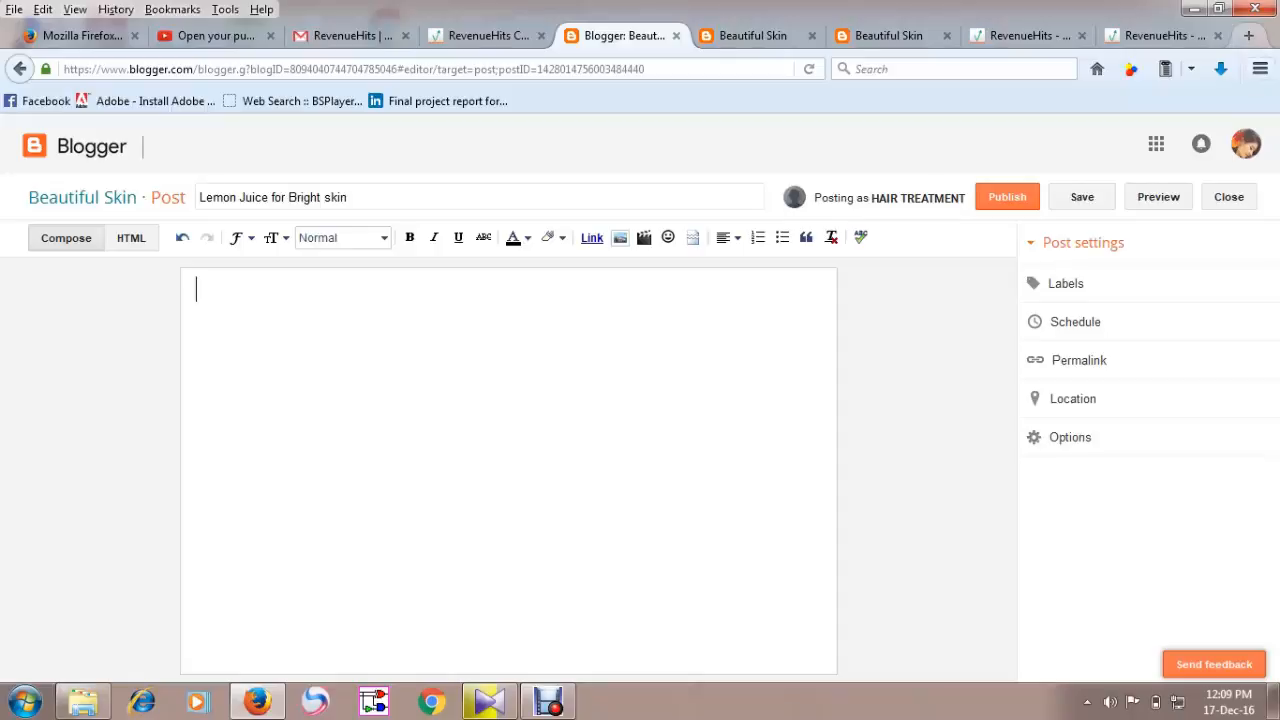
# Open a new tab and search the web for lemon juice benifits for skin.
pyautogui.hotkey('ctrl', 't')
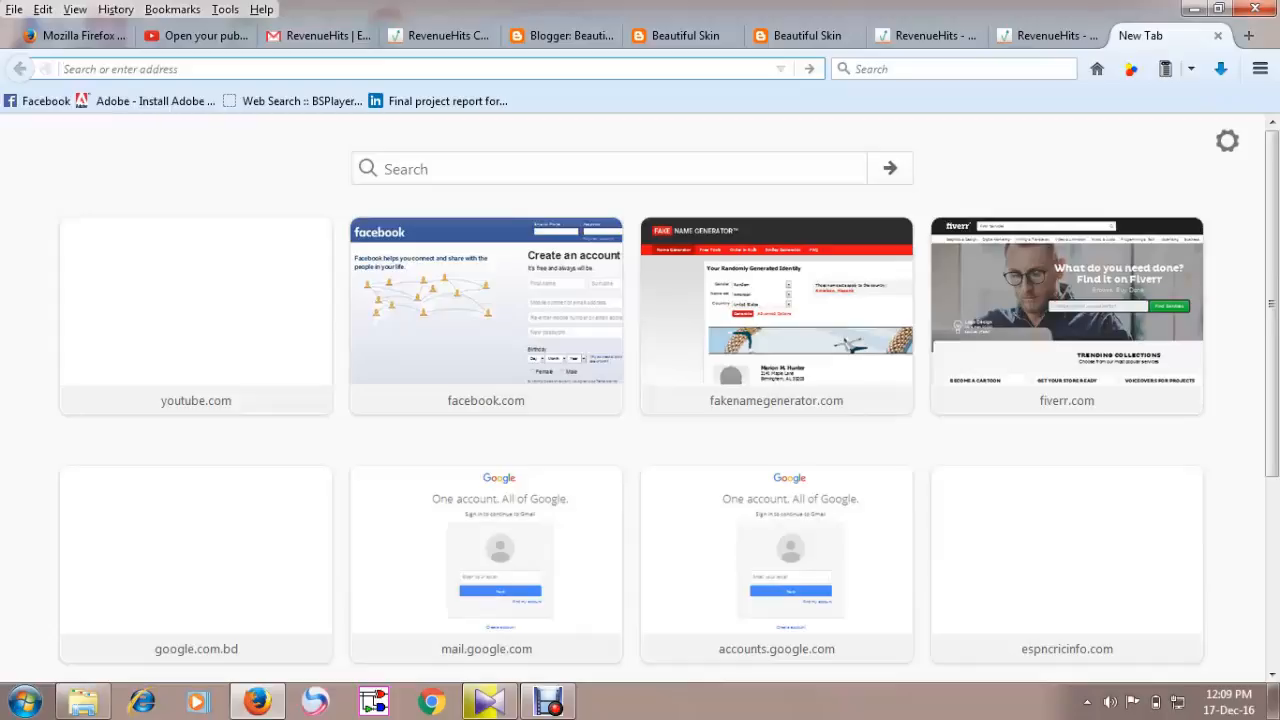
pyautogui.write('lemo')
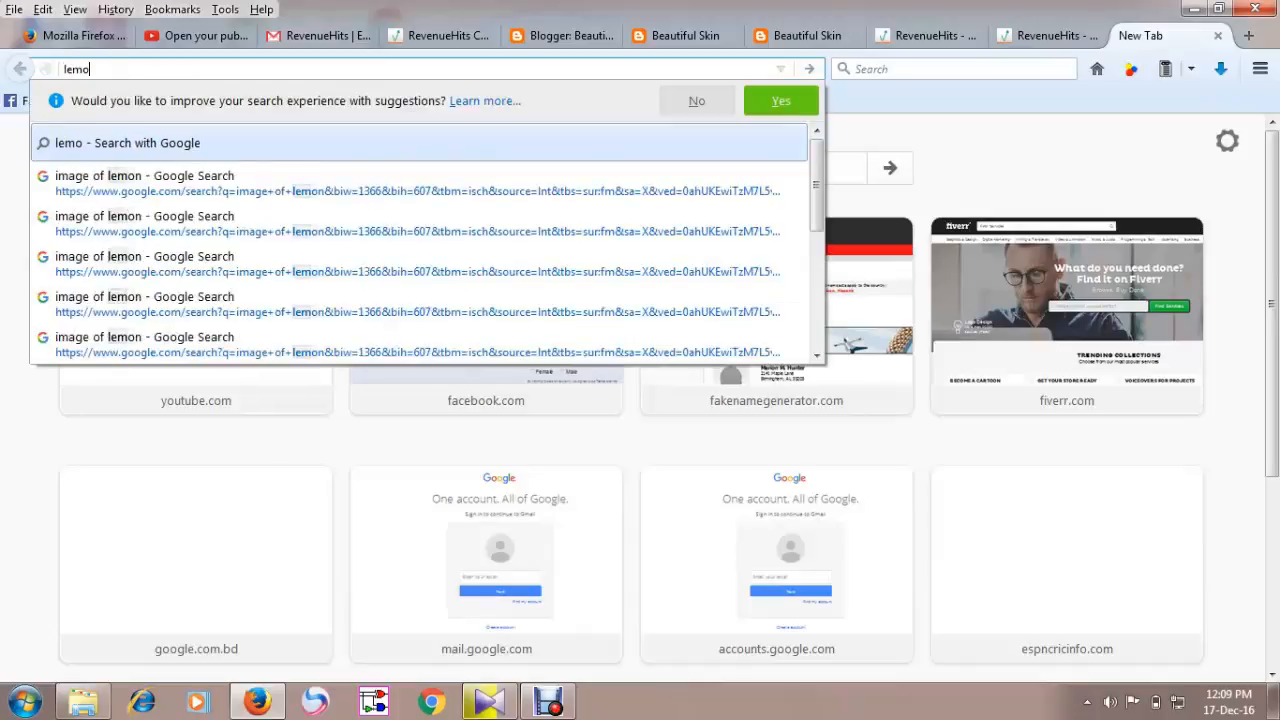
pyautogui.write('n ju')
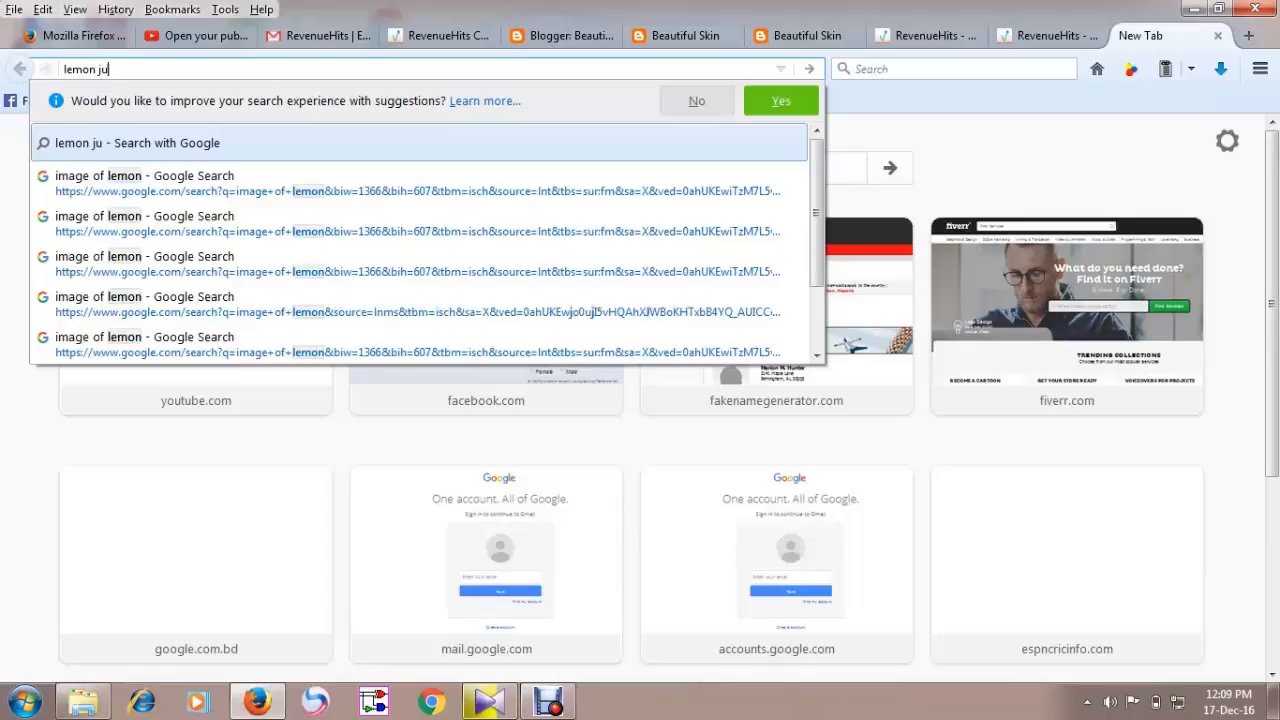
pyautogui.write('ice')
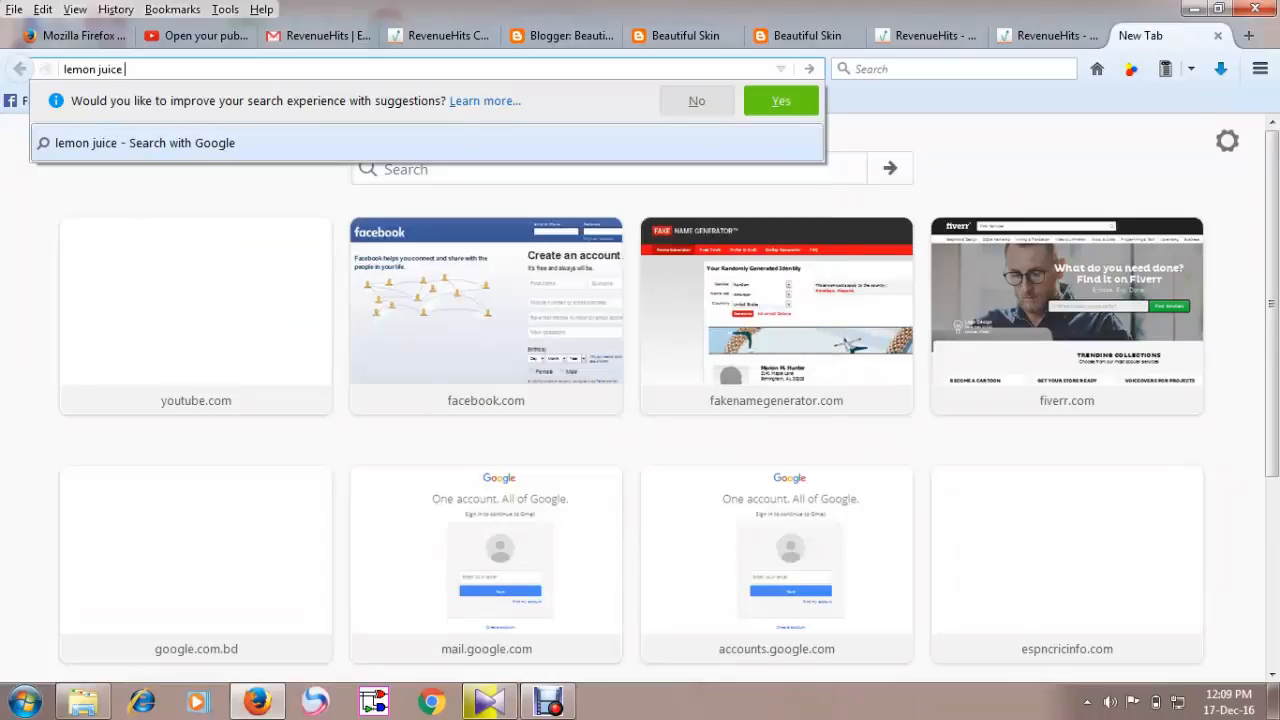
pyautogui.write(' benif')
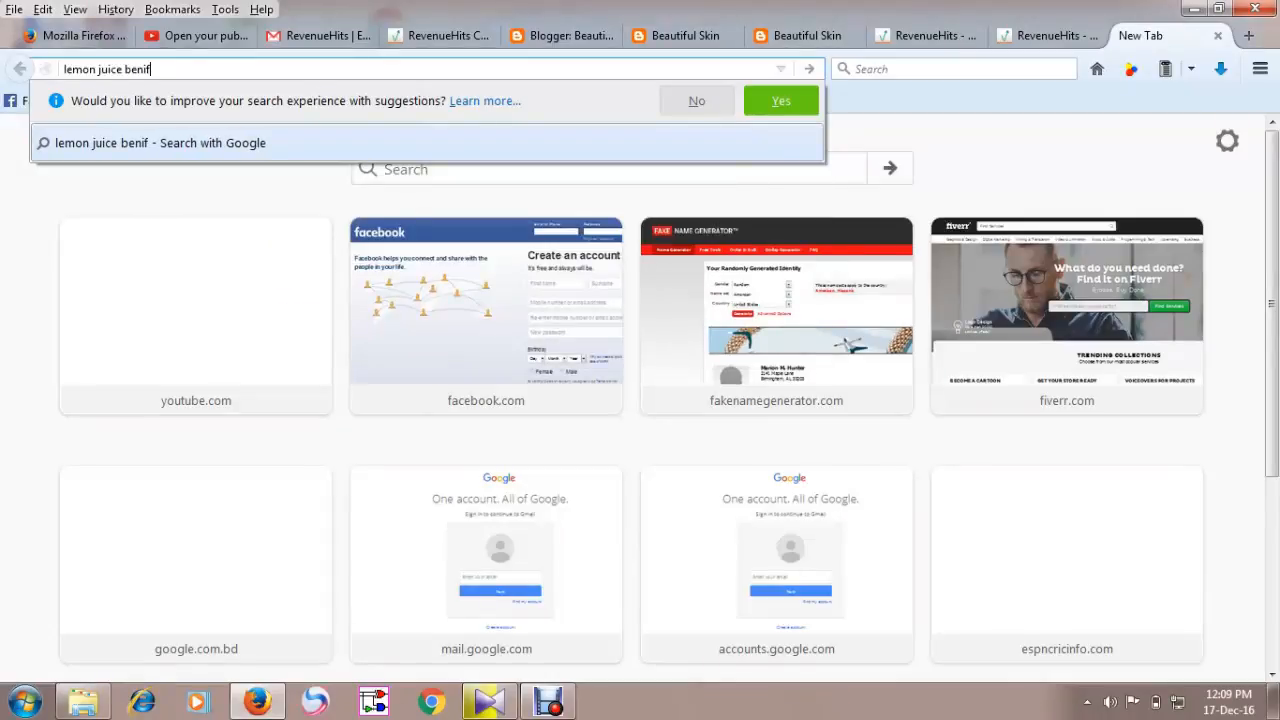
pyautogui.write('its for s')
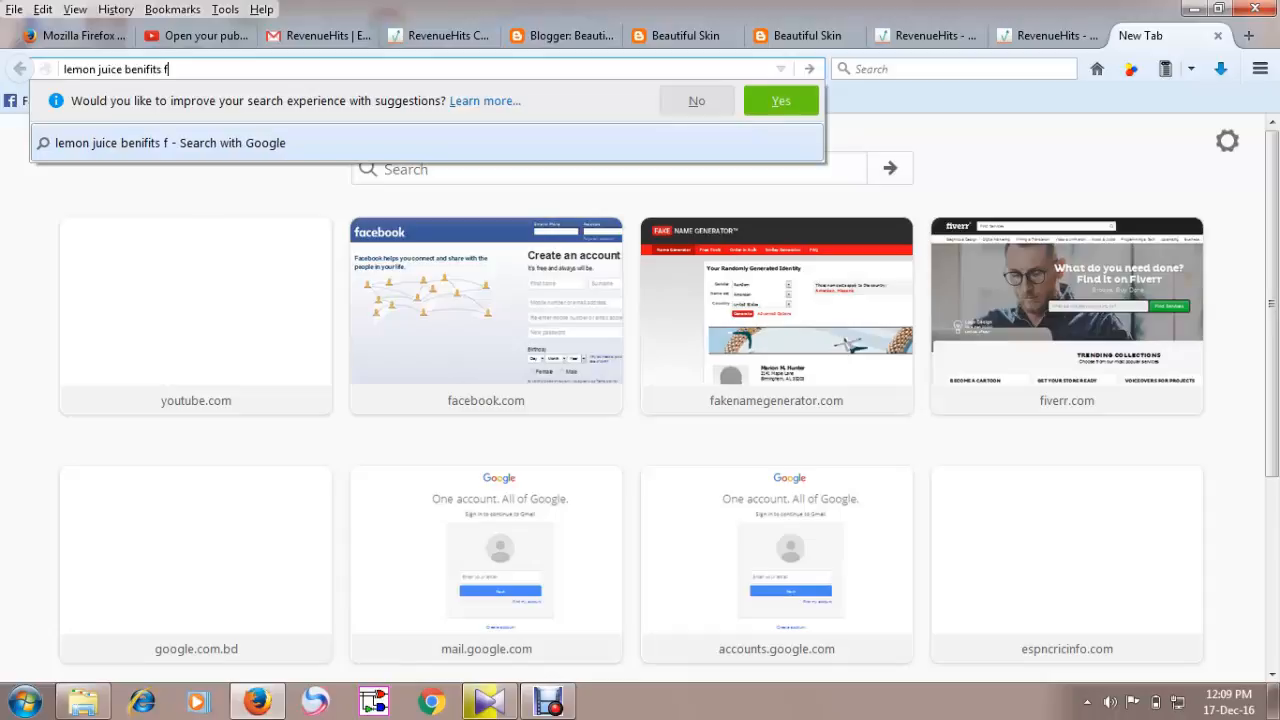
pyautogui.write('kin')
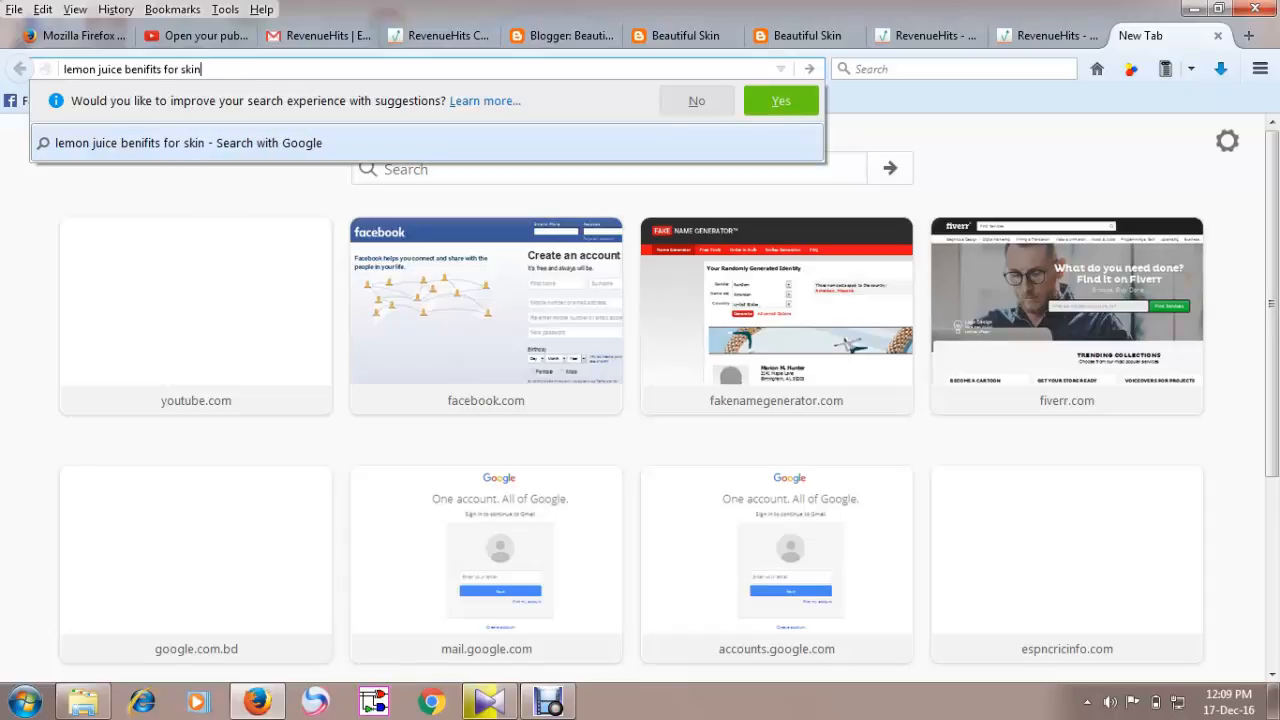
pyautogui.press('Return')
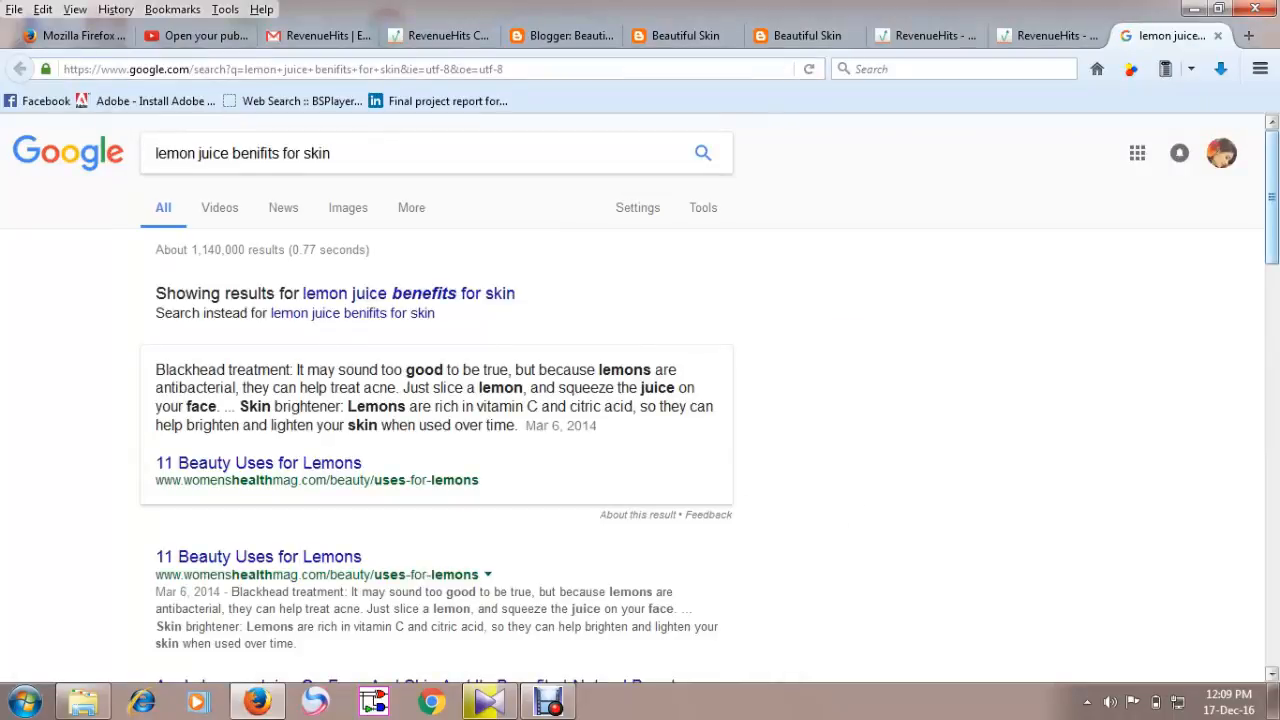
# Open the Natural Beauty Tips article on lemon juice and select its paragraph on removing blackheads.
pyautogui.scroll(-4, 1272, 200)
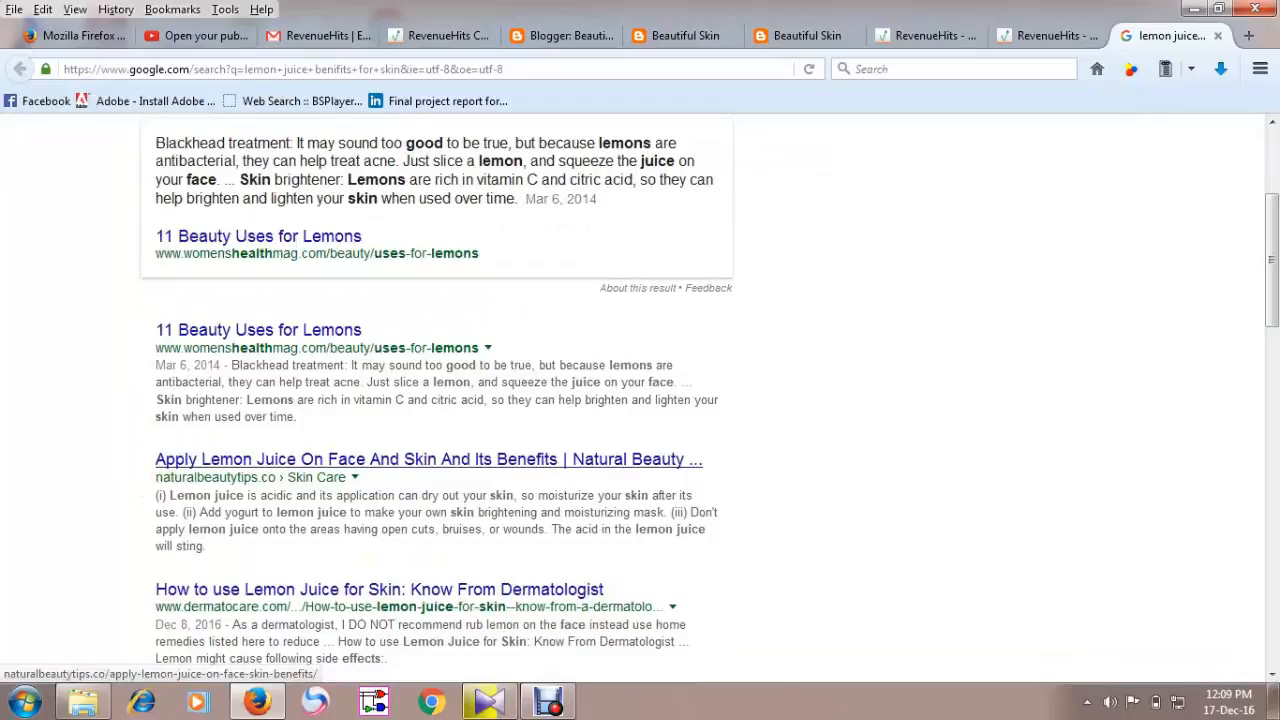
pyautogui.click(430, 459)
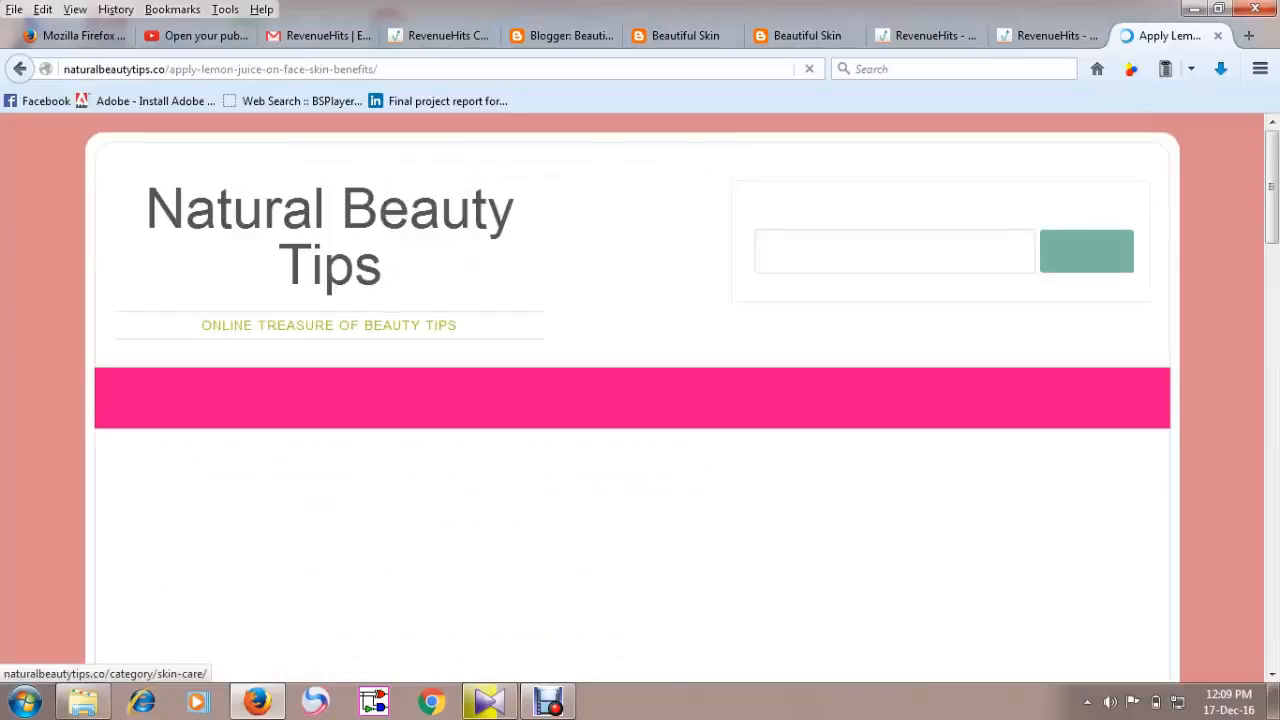
pyautogui.scroll(-15, 640, 400)
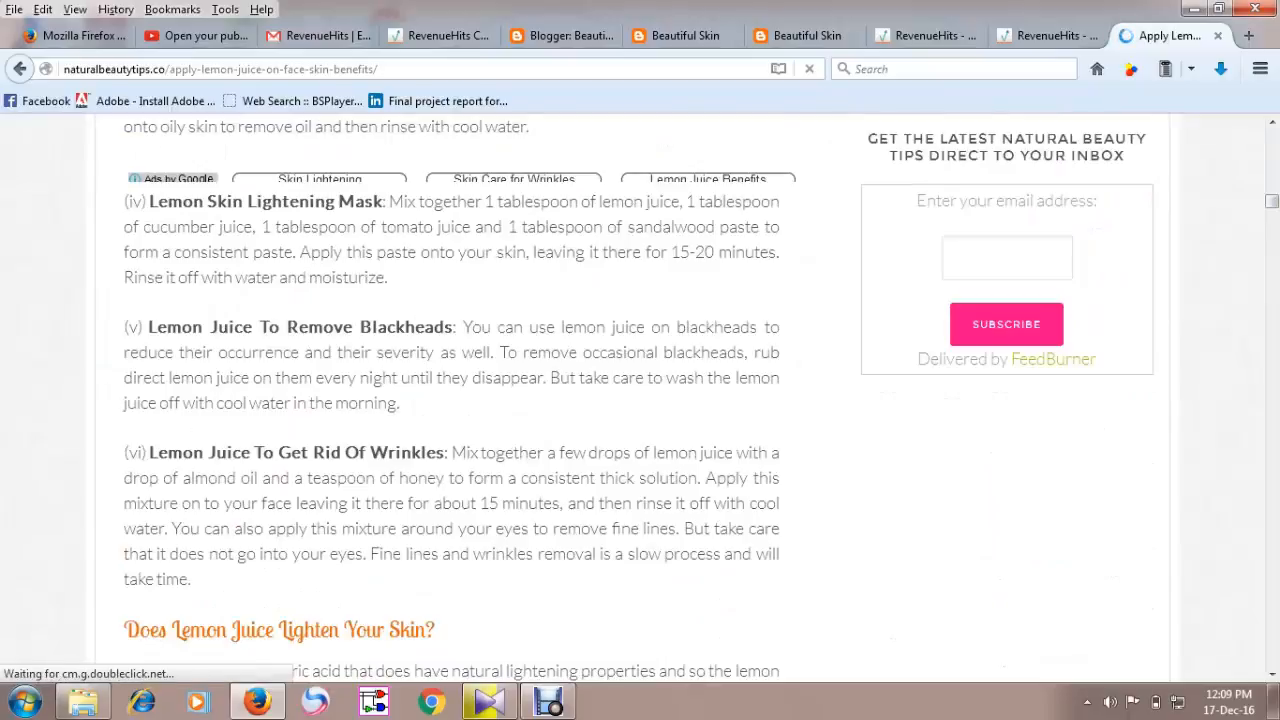
pyautogui.moveTo(463, 327); pyautogui.dragTo(400, 403)
pyautogui.hotkey('ctrl', 'c')
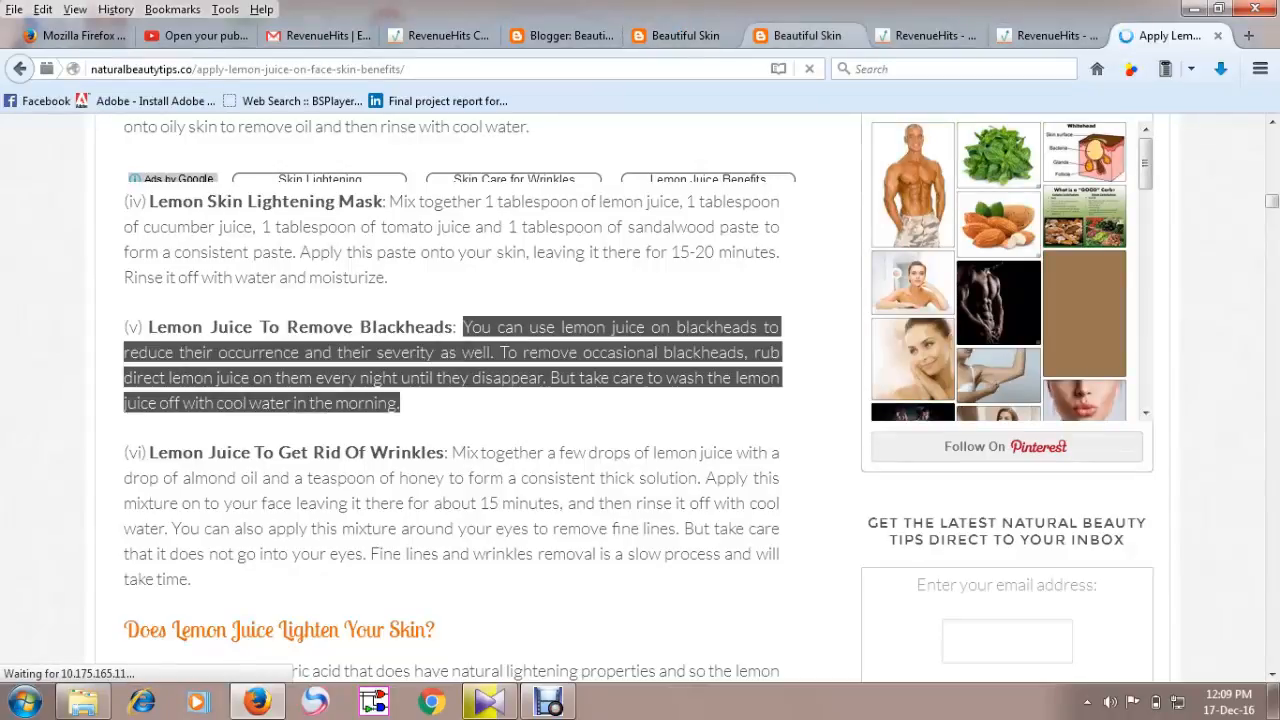
# Paste the copied blackheads paragraph into the body of the Lemon Juice for Bright skin post.
pyautogui.click(568, 36)
pyautogui.click(200, 290)
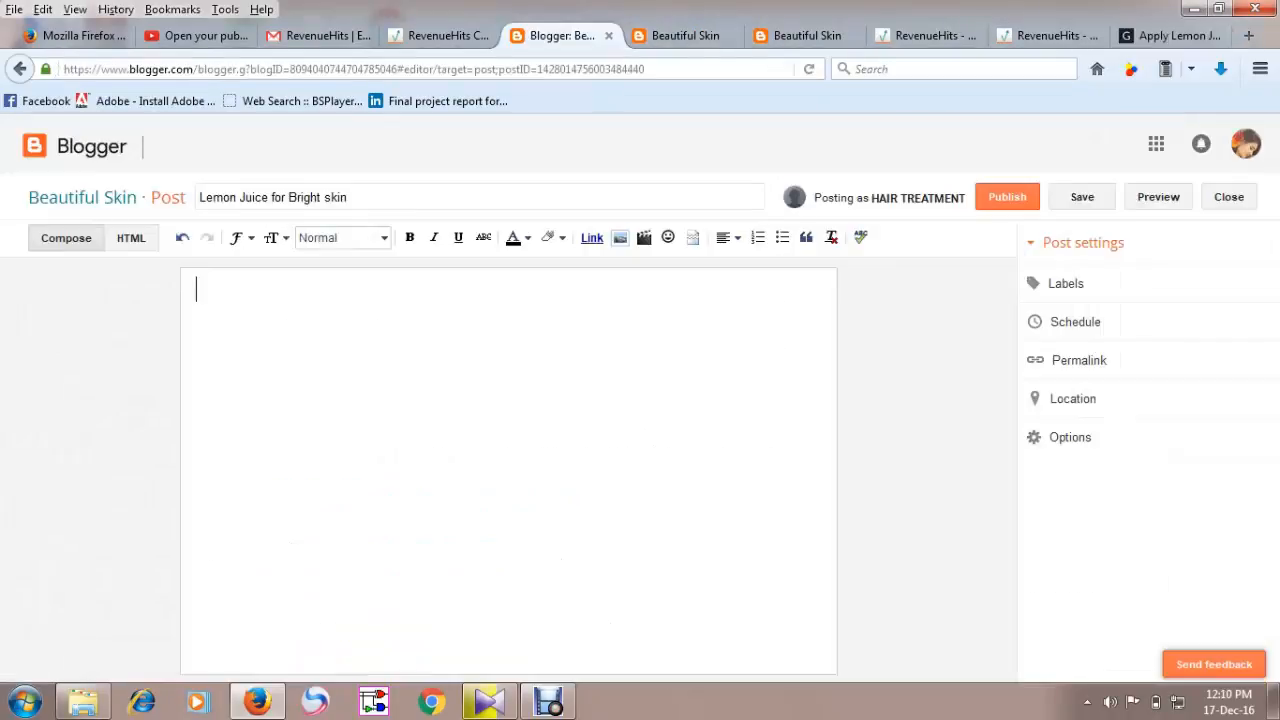
pyautogui.hotkey('ctrl', 'v')
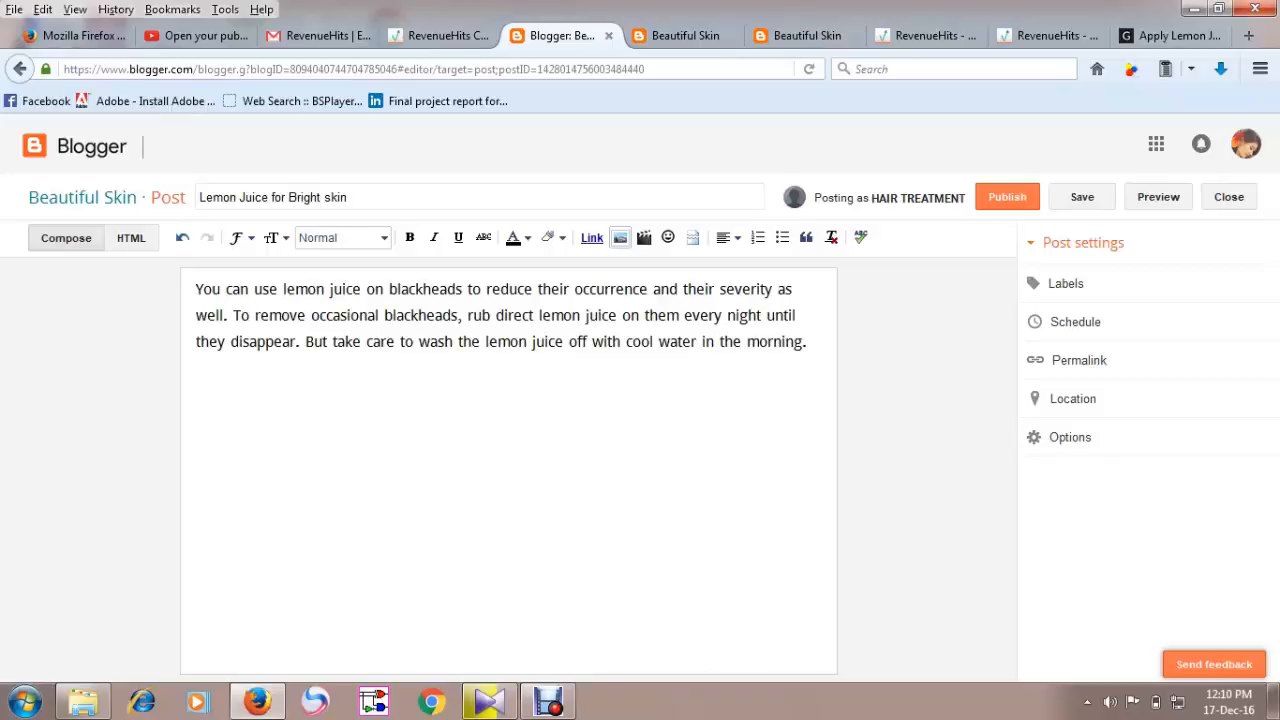
# Insert the image green-lemon-570328_960_720.jpg from the cover DM folder on Local Disk F into the post.
pyautogui.click(620, 237)
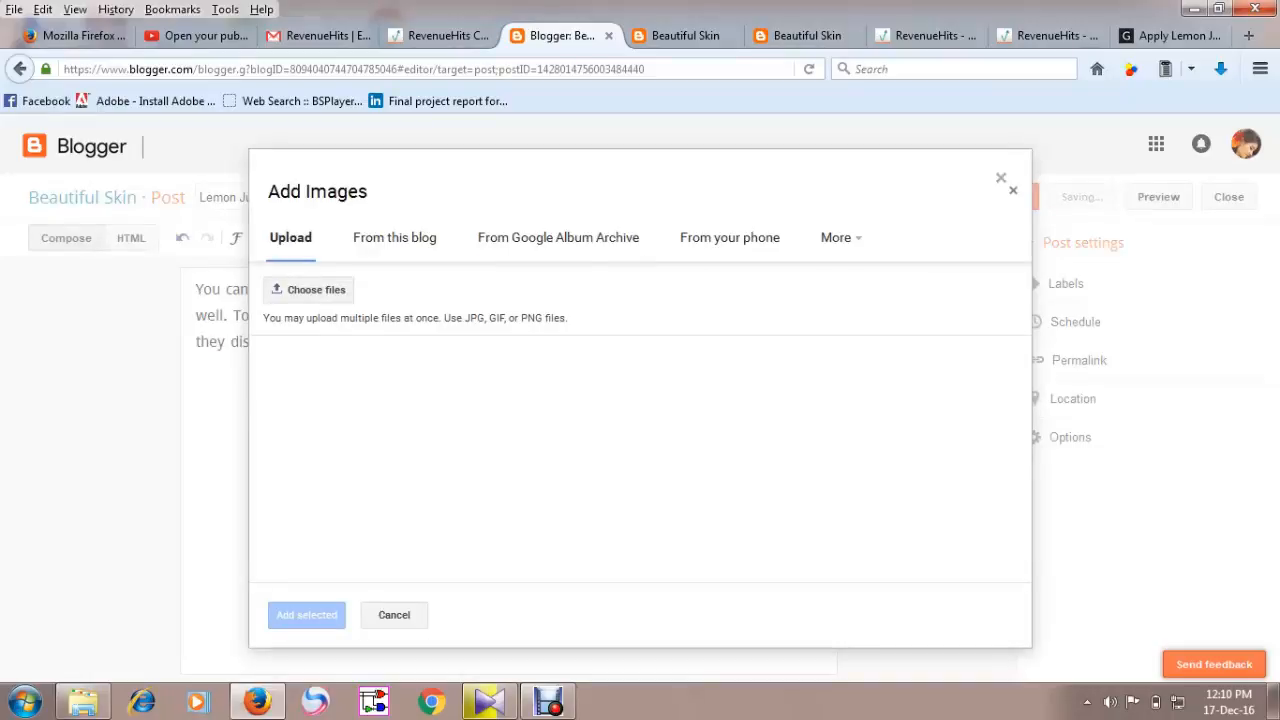
pyautogui.click(309, 290)
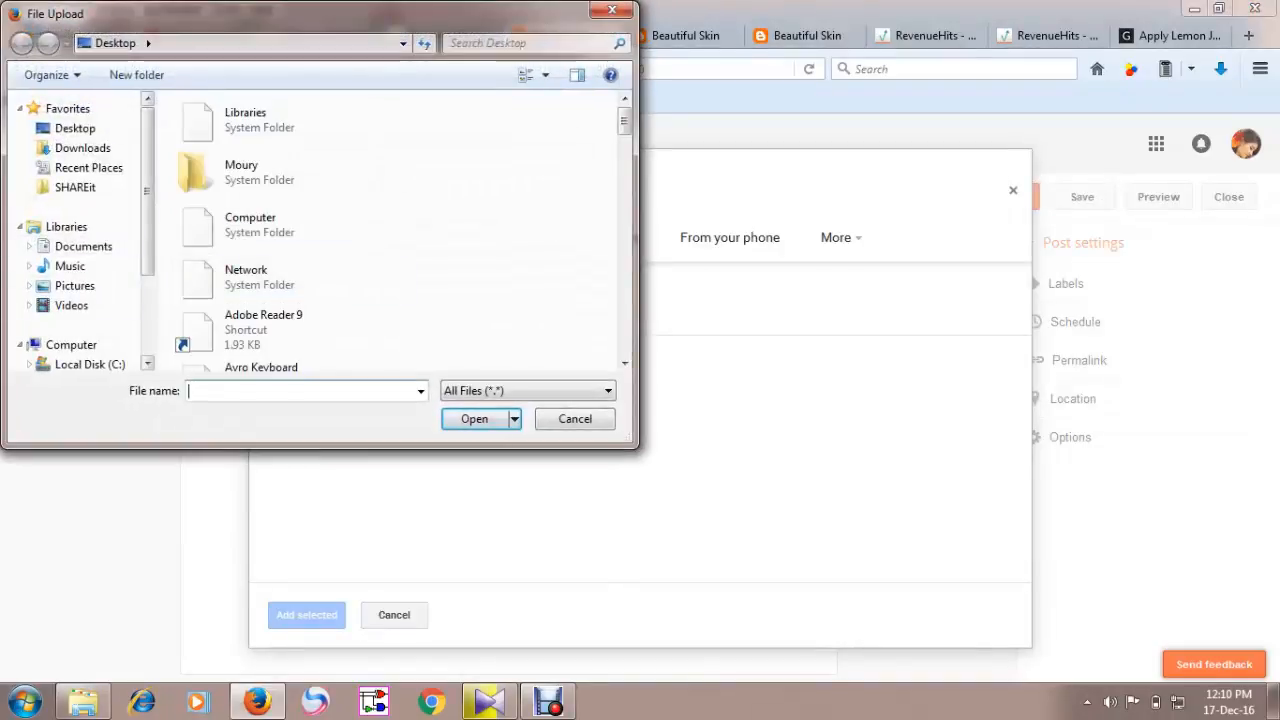
pyautogui.moveTo(147, 270); pyautogui.dragTo(147, 246)
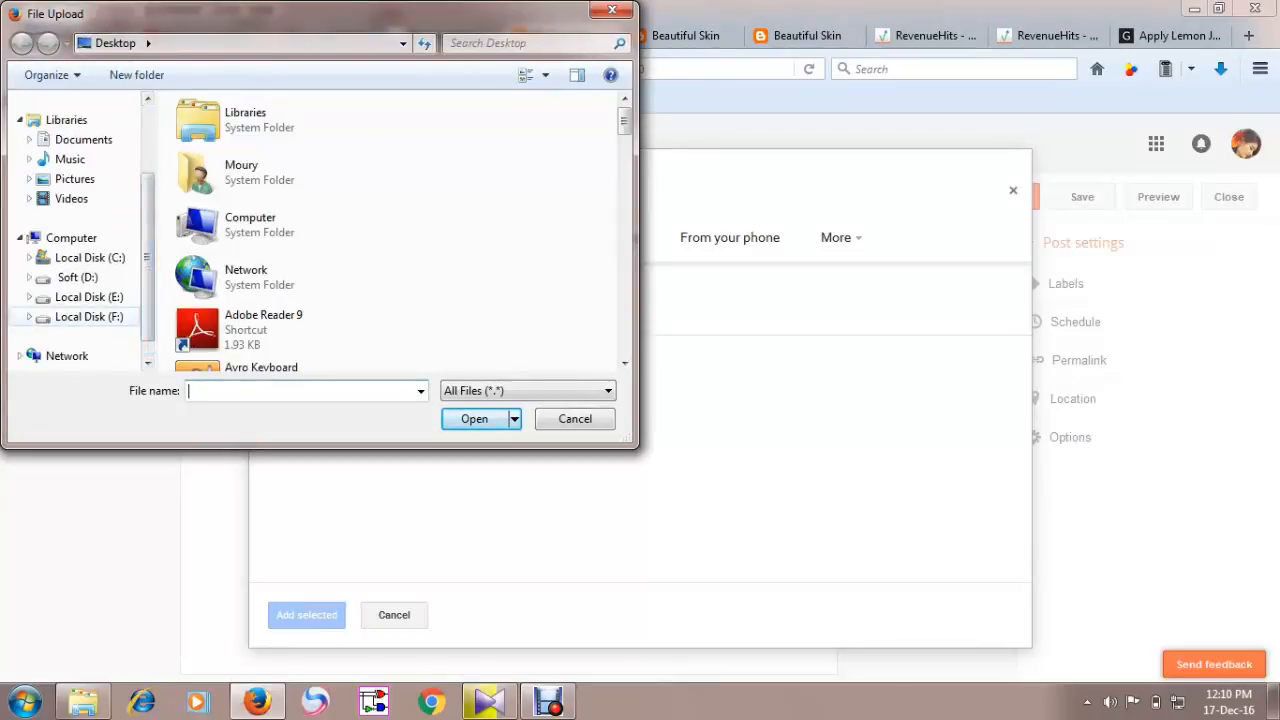
pyautogui.click(89, 317)
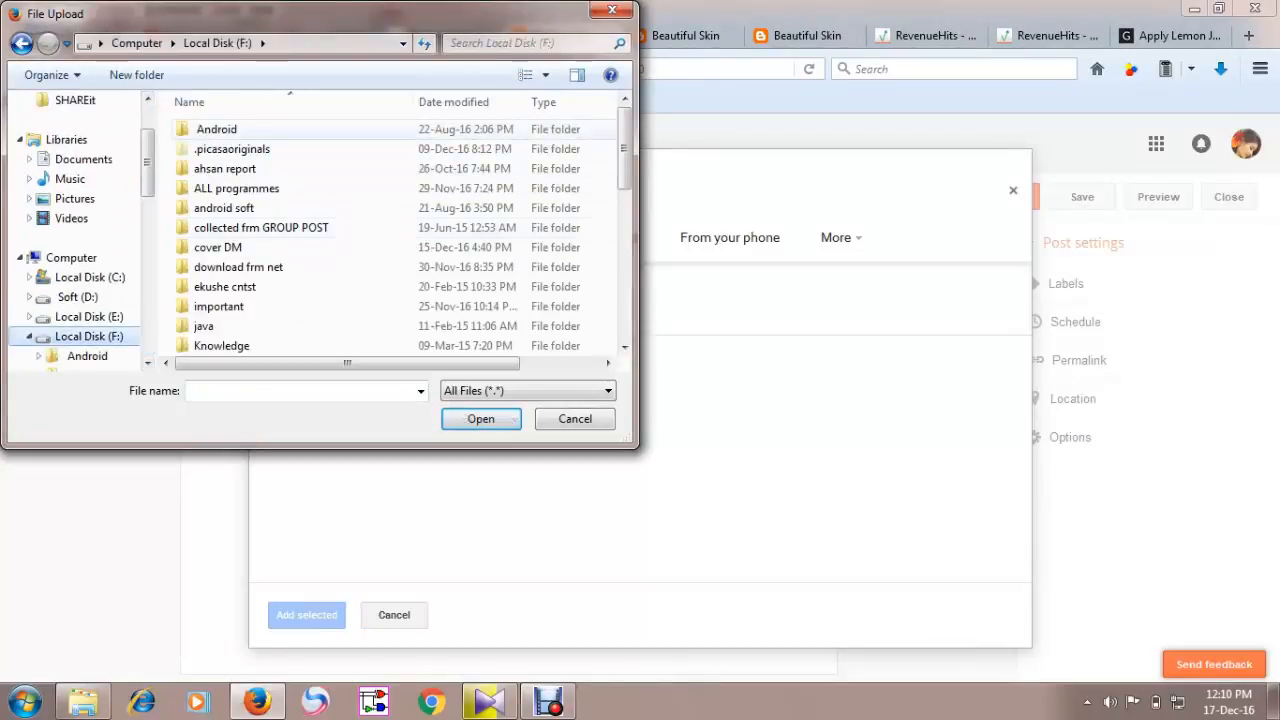
pyautogui.doubleClick(217, 247)
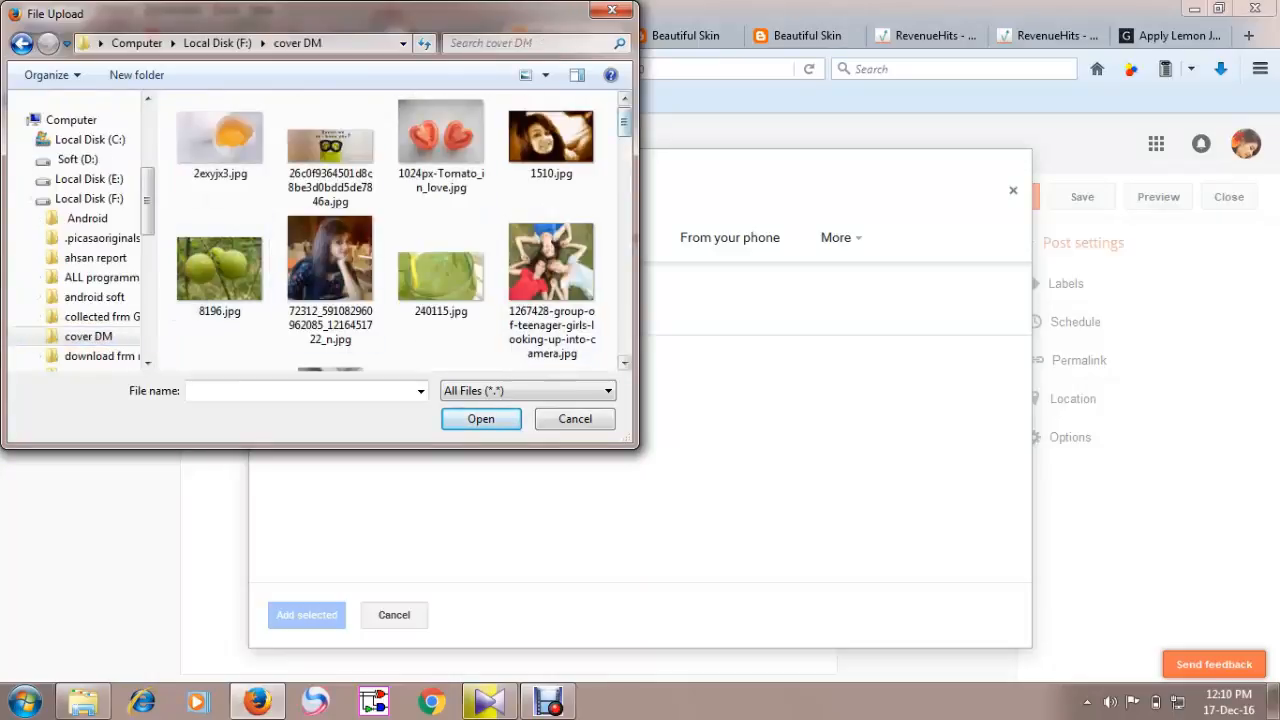
pyautogui.scroll(-15, 405, 235)
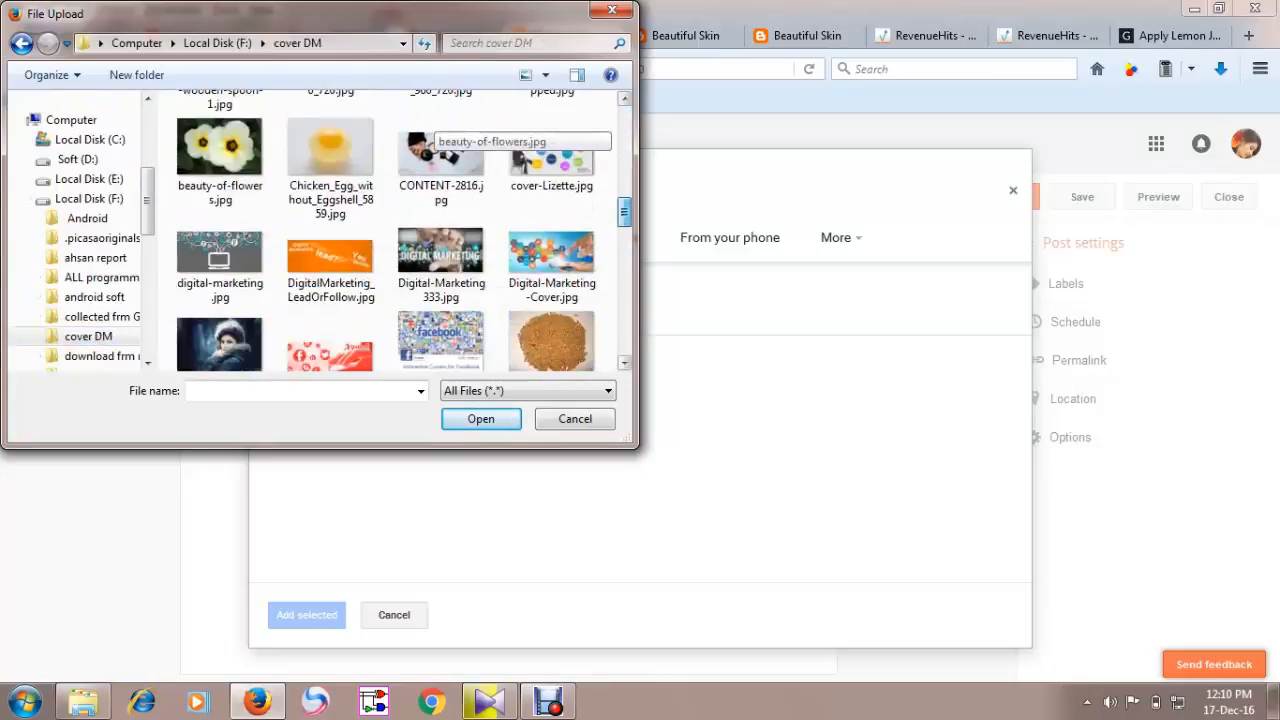
pyautogui.scroll(-5, 405, 235)
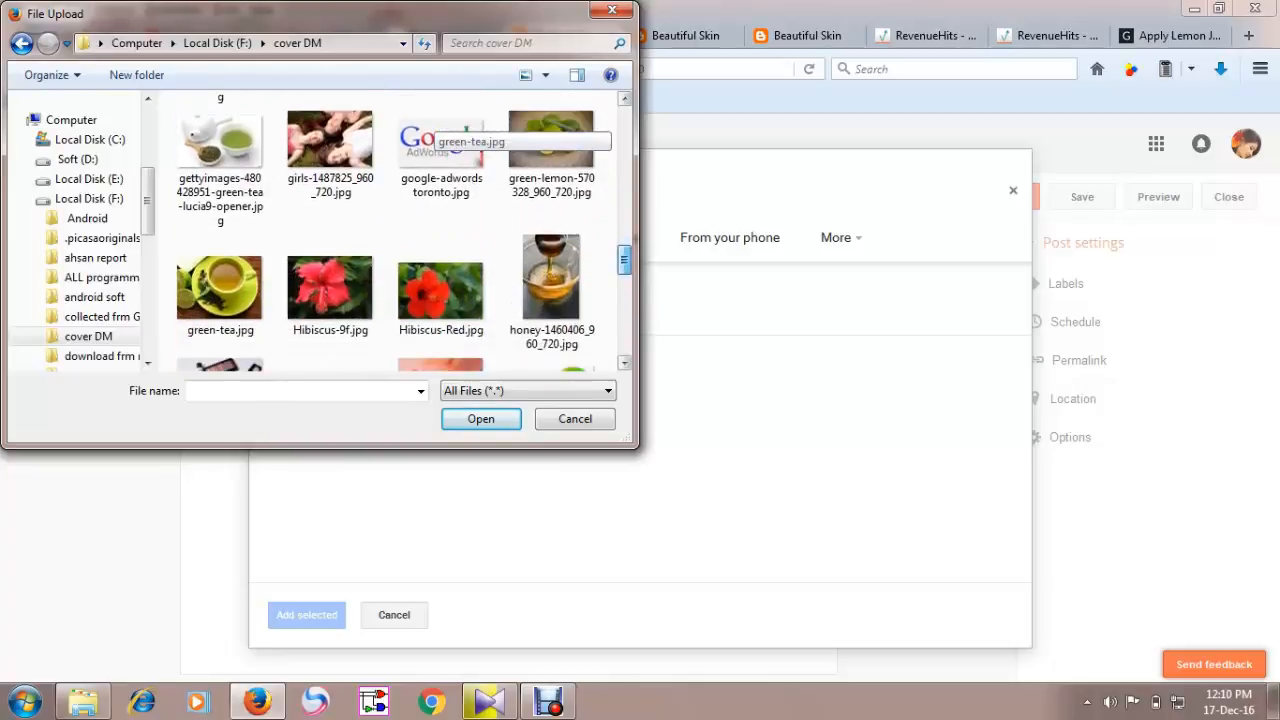
pyautogui.scroll(1, 440, 130)
pyautogui.click(551, 240)
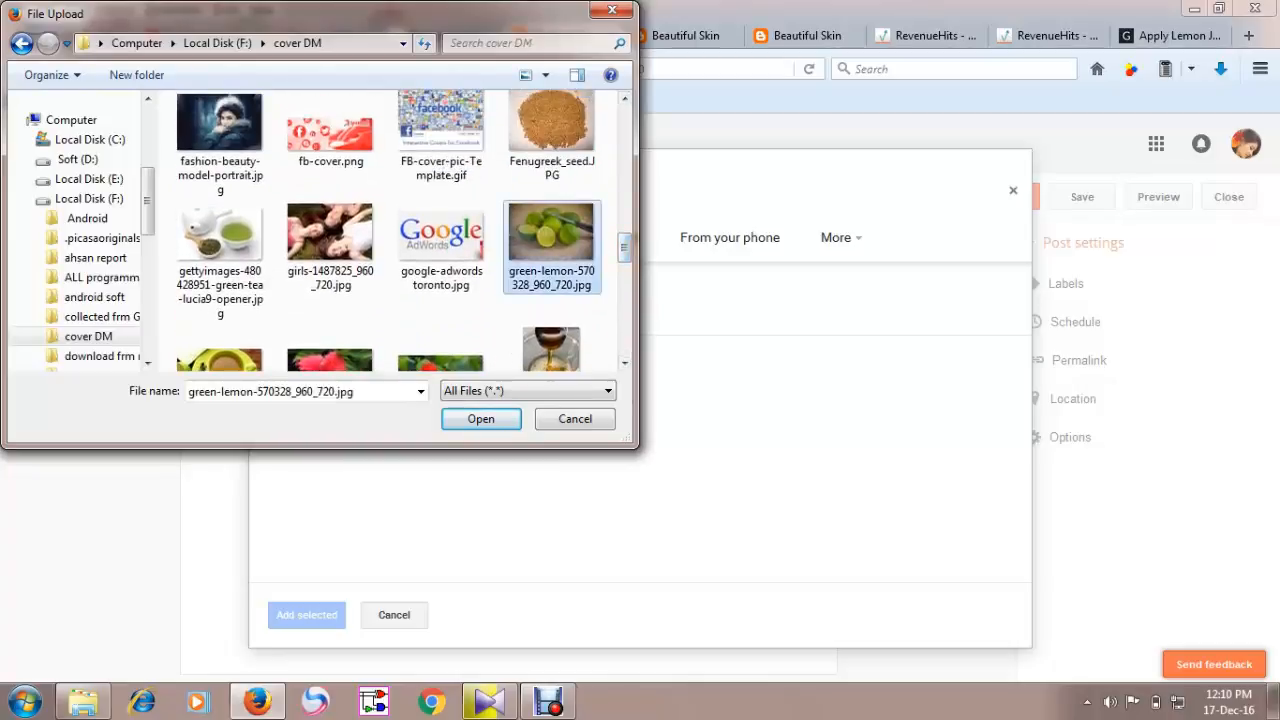
pyautogui.click(481, 418)
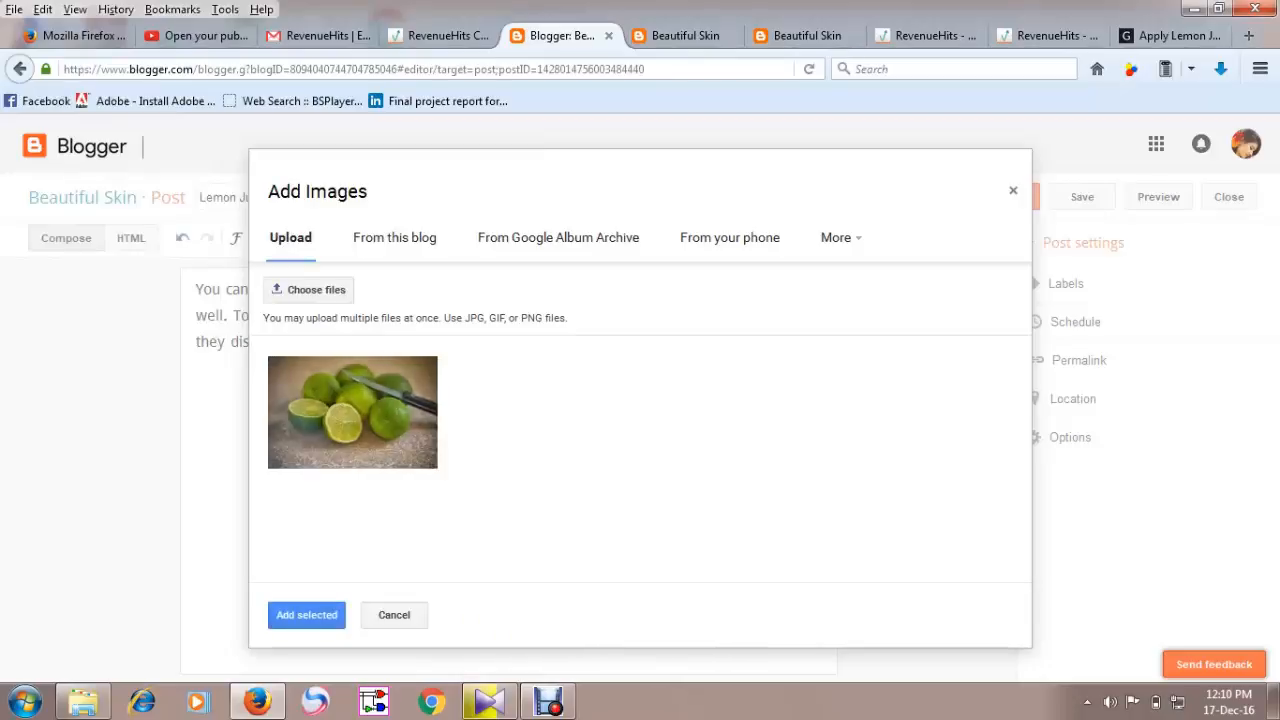
pyautogui.click(307, 615)
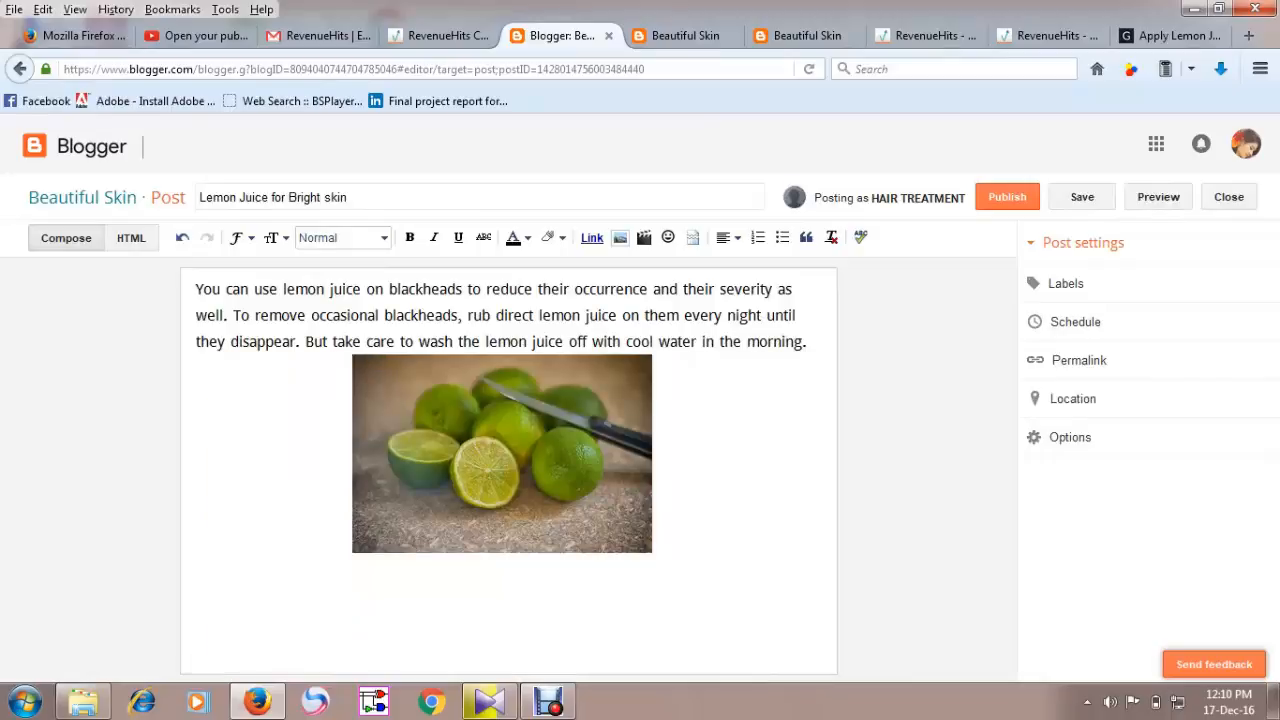
# Try the image's left and right alignments, then set it back to center.
pyautogui.click(502, 454)
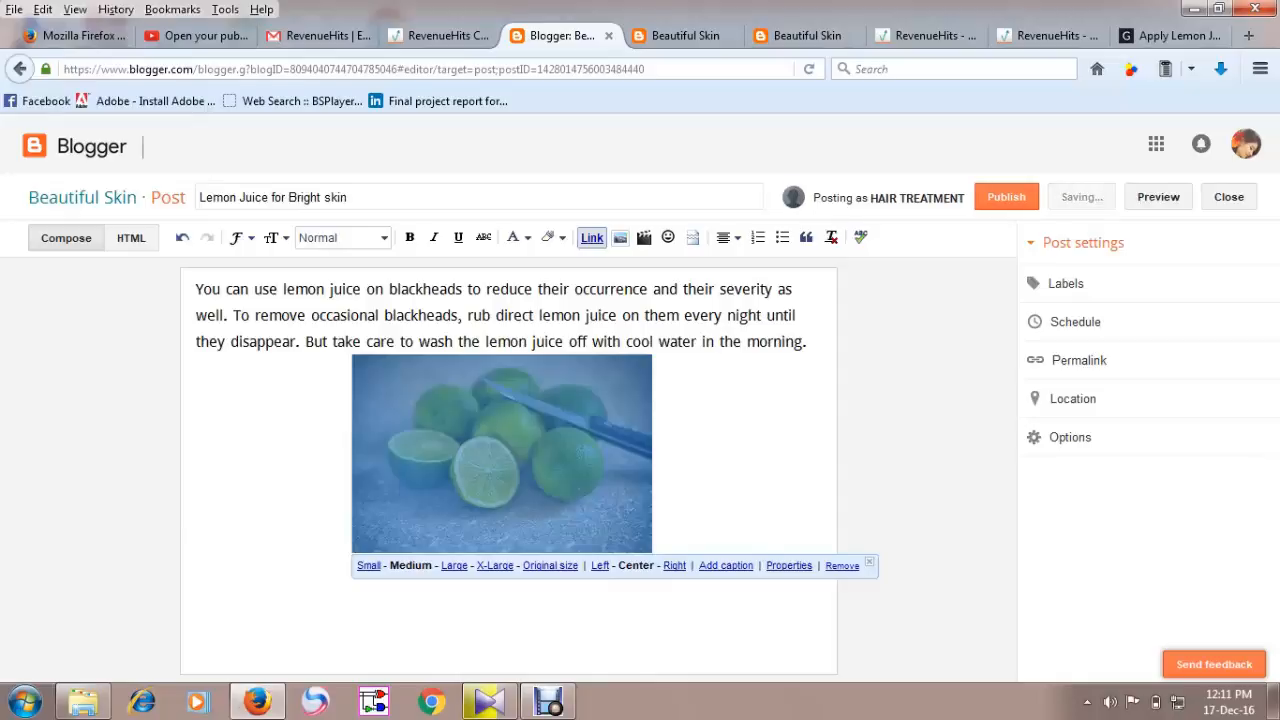
pyautogui.click(740, 470)
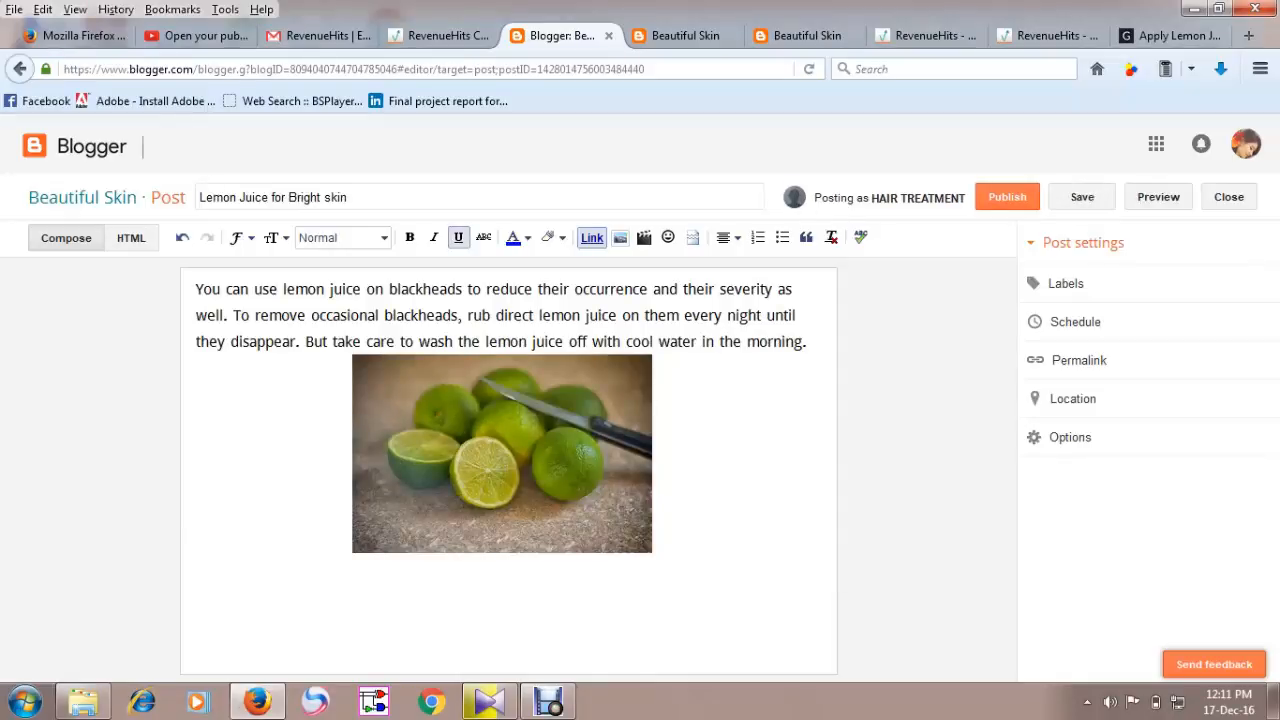
pyautogui.click(502, 454)
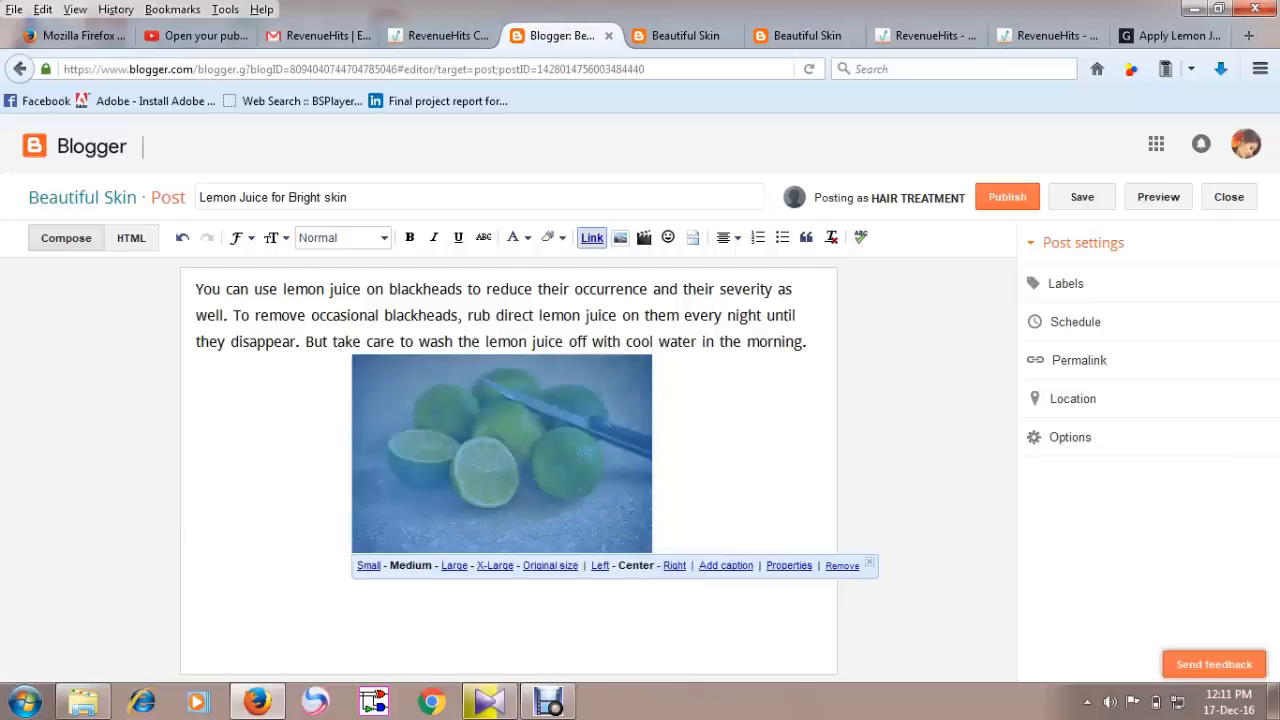
pyautogui.click(600, 565)
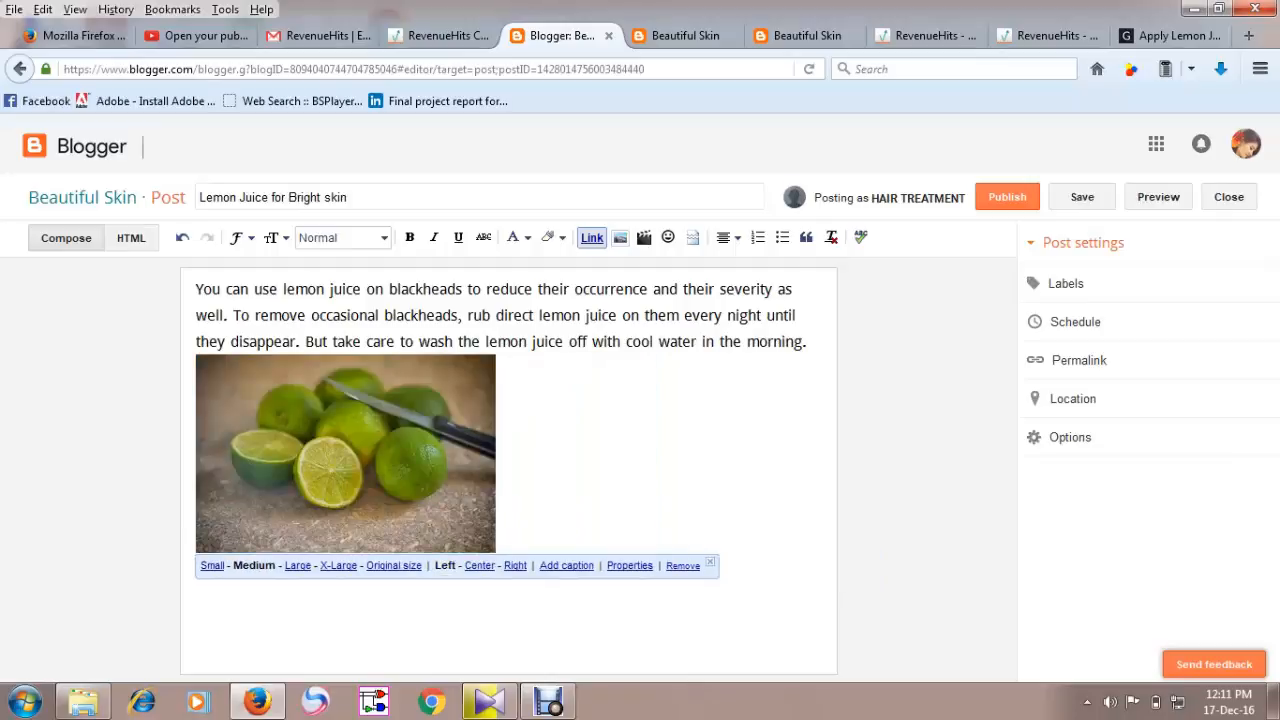
pyautogui.click(515, 565)
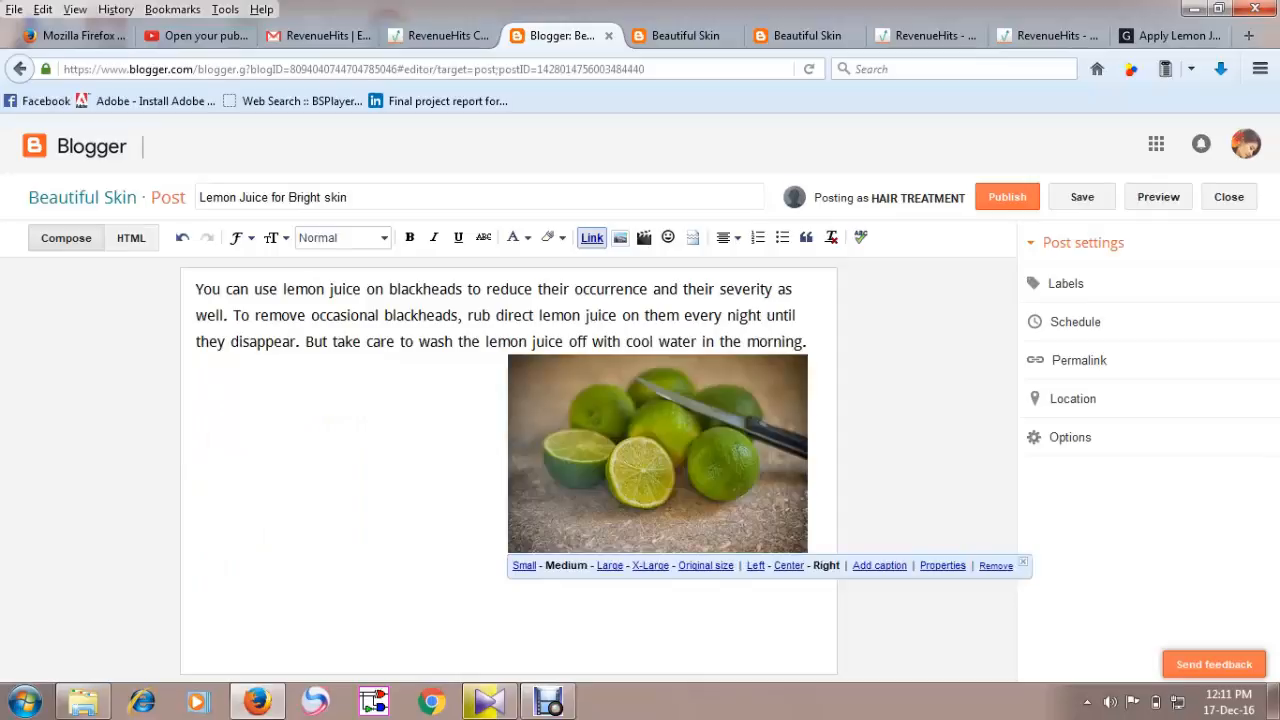
pyautogui.click(788, 565)
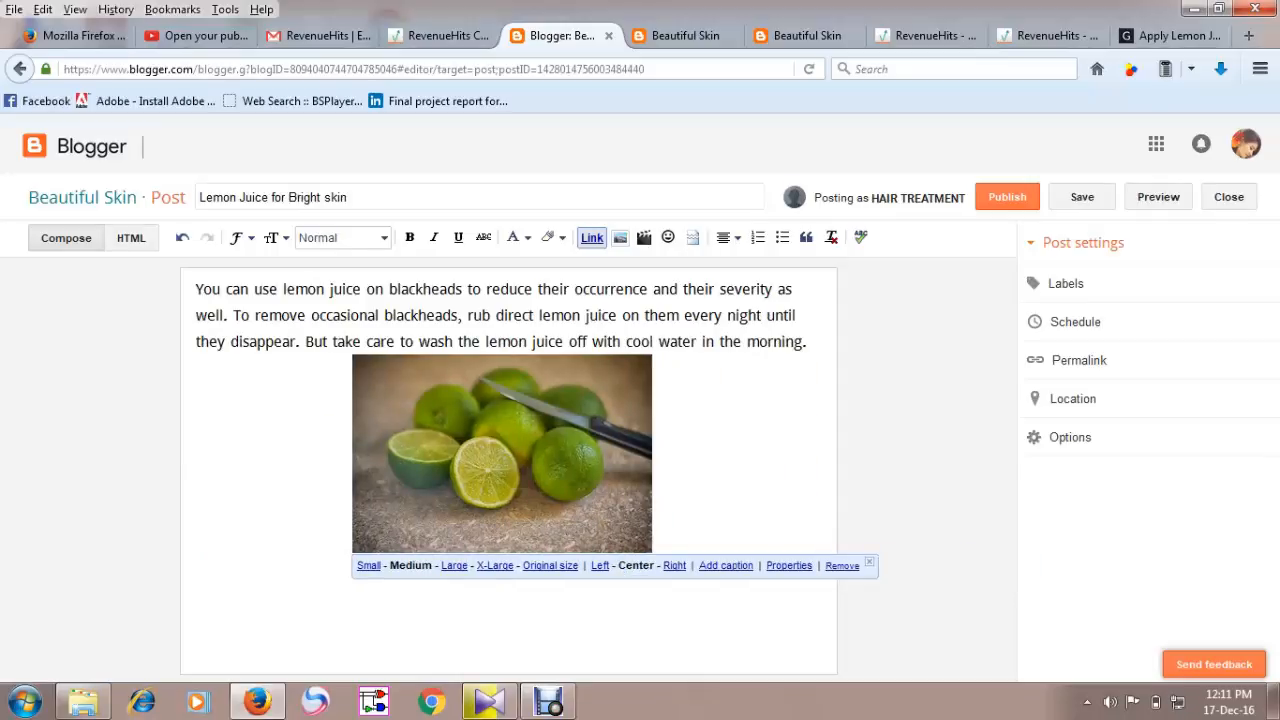
# Move the image above the paragraph and float it left so the text wraps beside it.
pyautogui.moveTo(502, 453); pyautogui.dragTo(502, 290)
pyautogui.moveTo(490, 370); pyautogui.dragTo(335, 370)
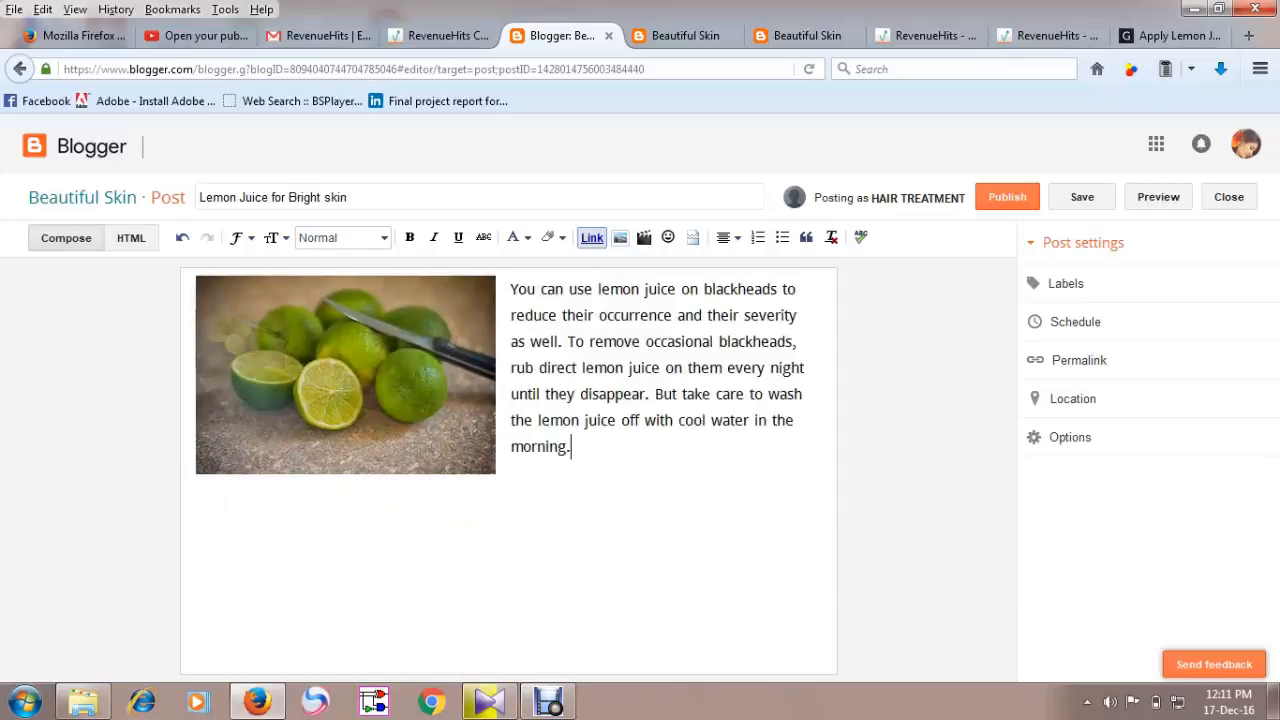
pyautogui.click(345, 375)
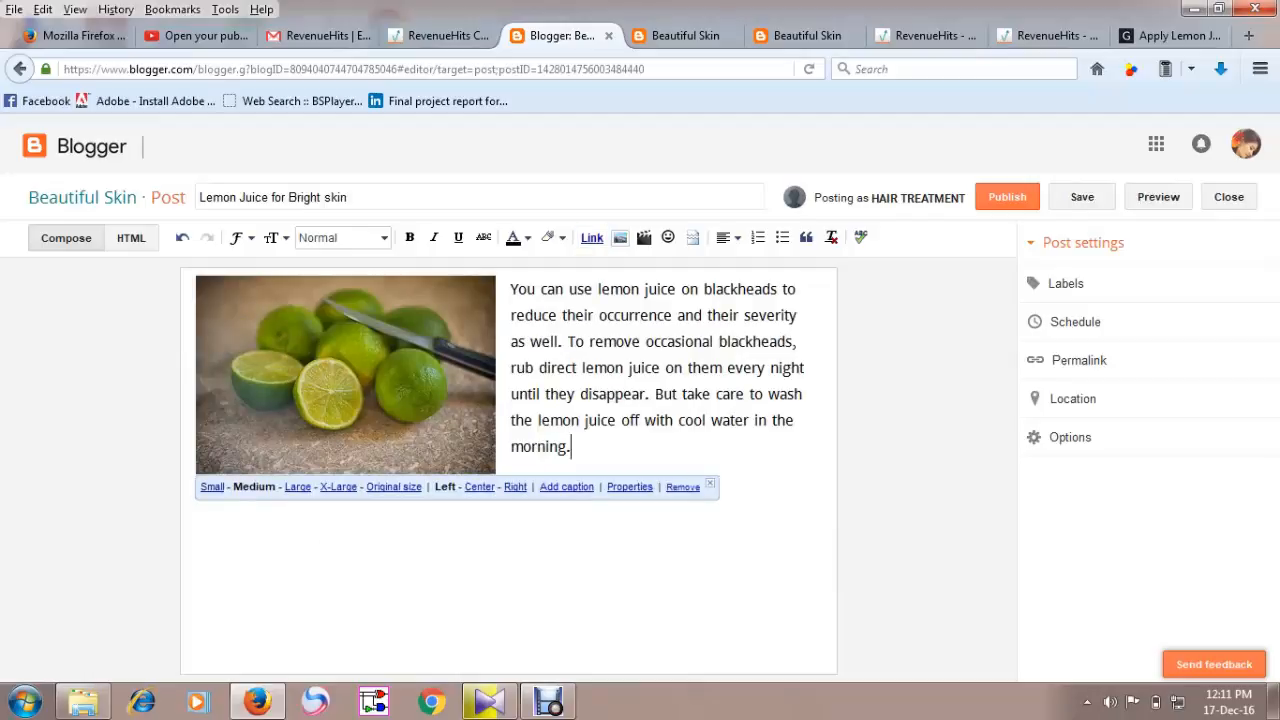
pyautogui.click(572, 447)
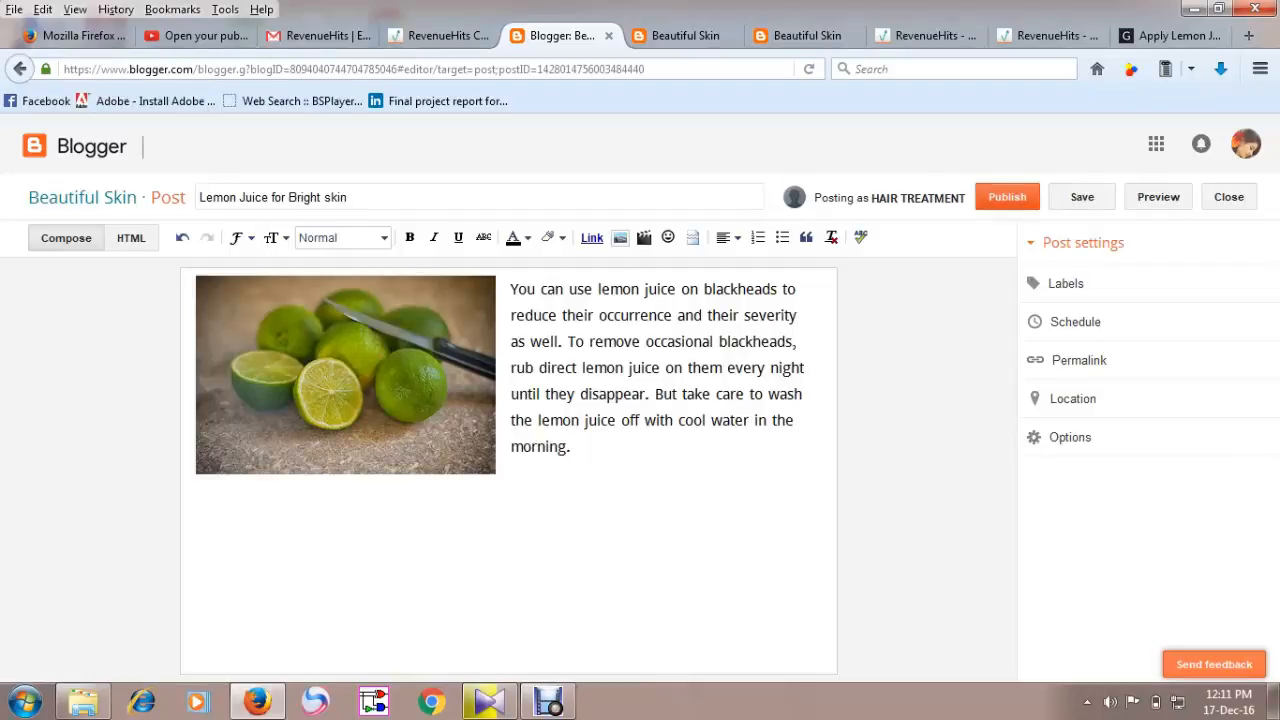
# Publish the post and view it on the live blog.
pyautogui.click(1007, 197)
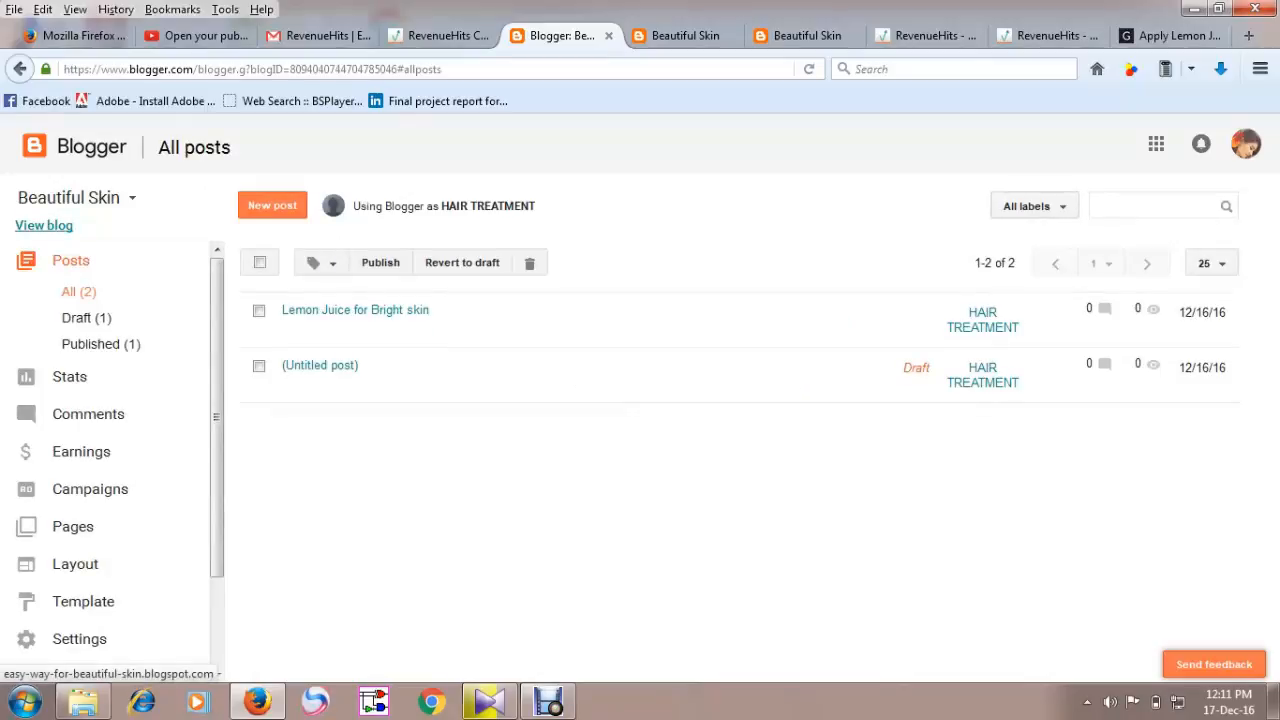
pyautogui.click(44, 225)
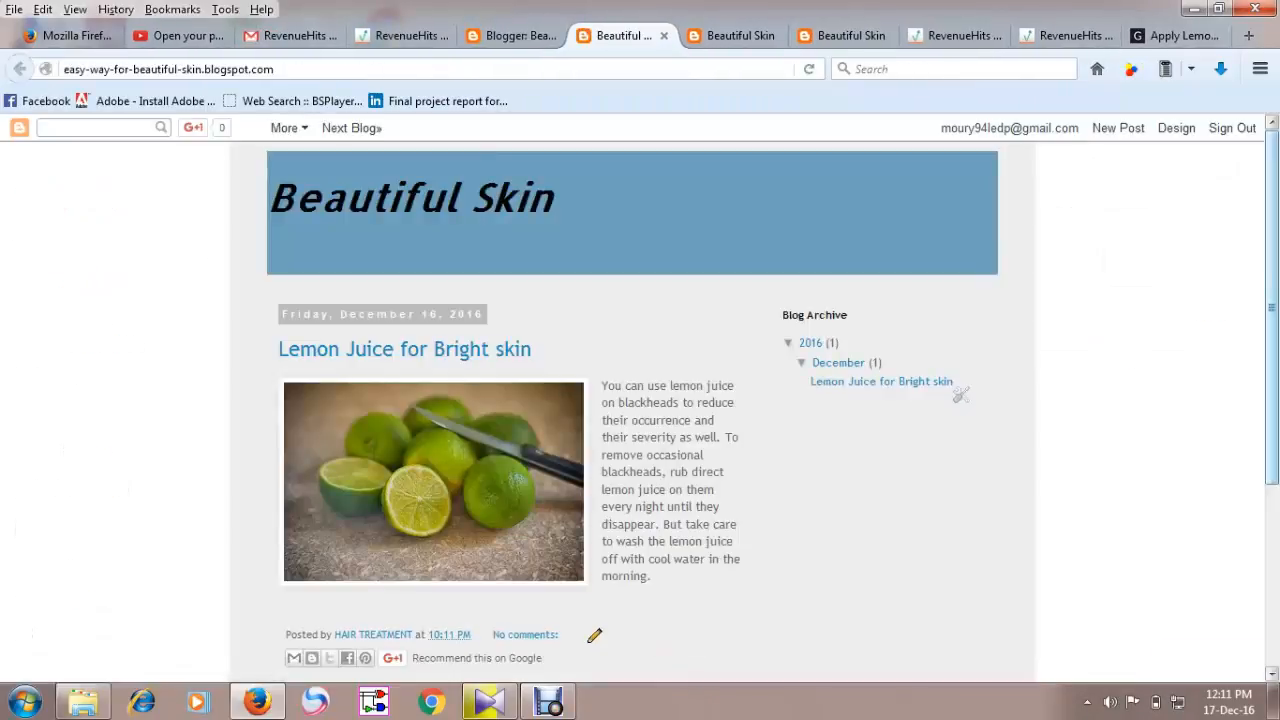
pyautogui.scroll(-4, 640, 390)
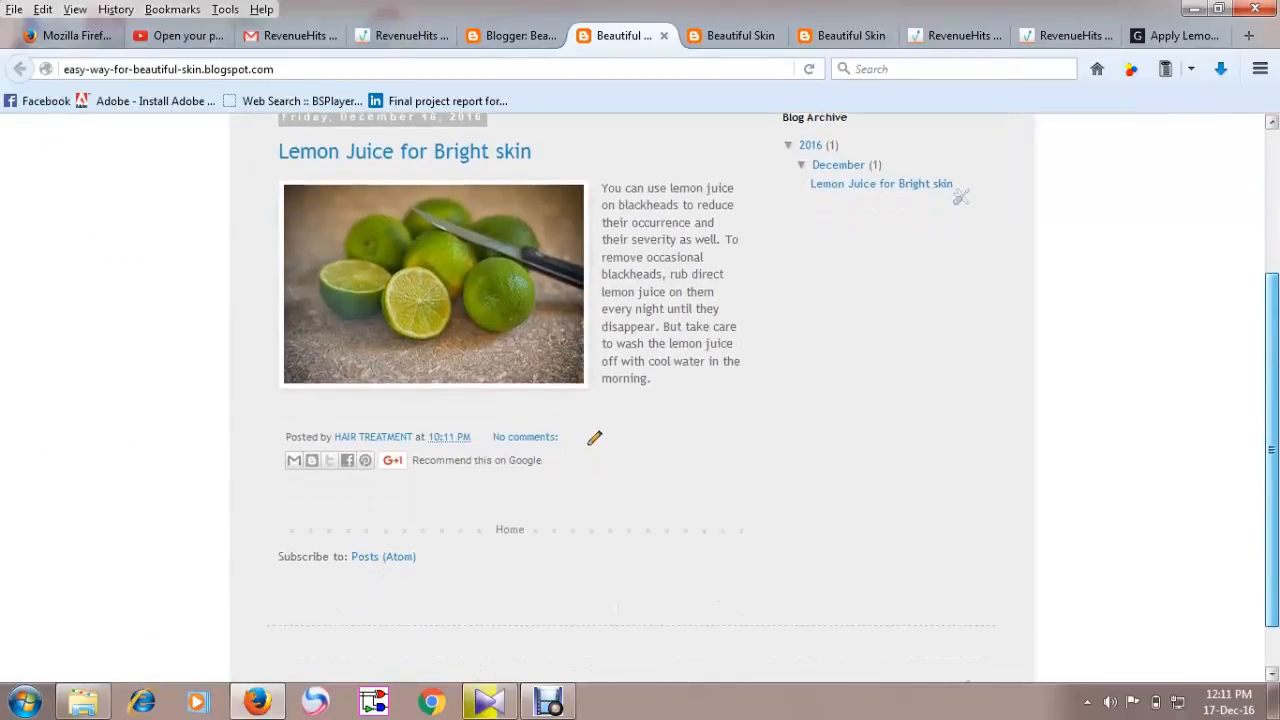
pyautogui.scroll(3, 640, 390)
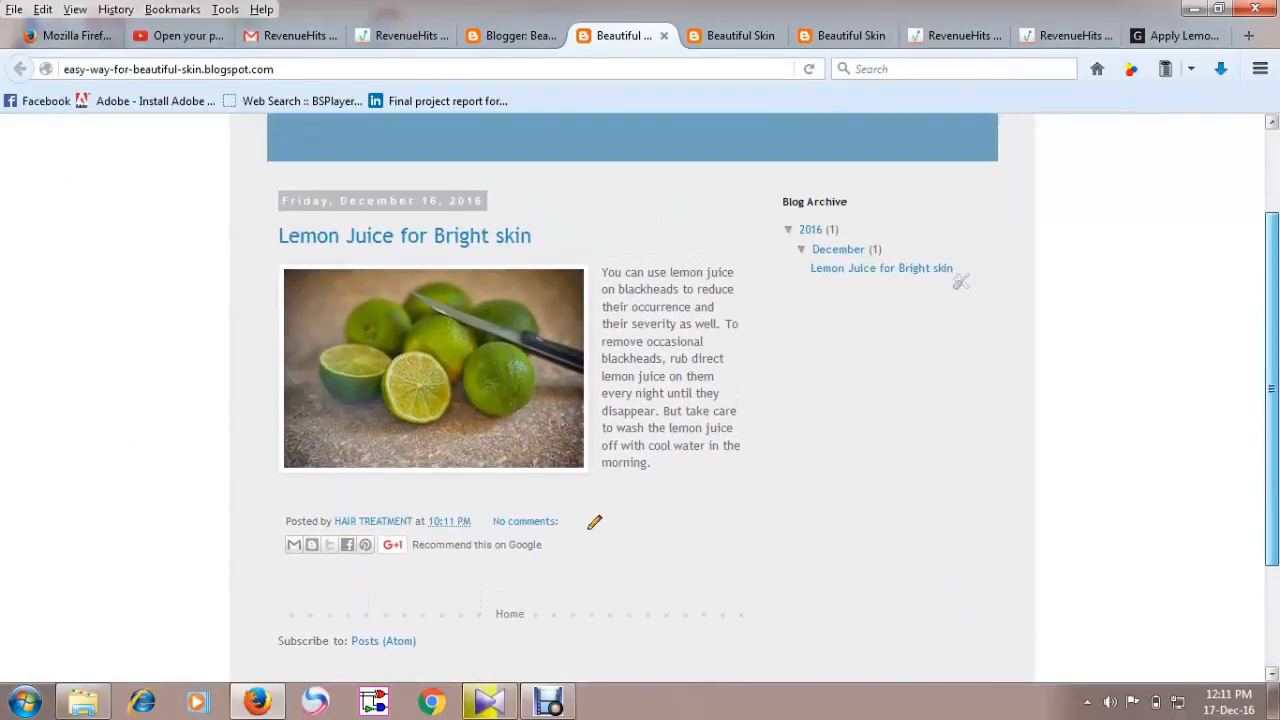
pyautogui.scroll(2, 640, 390)
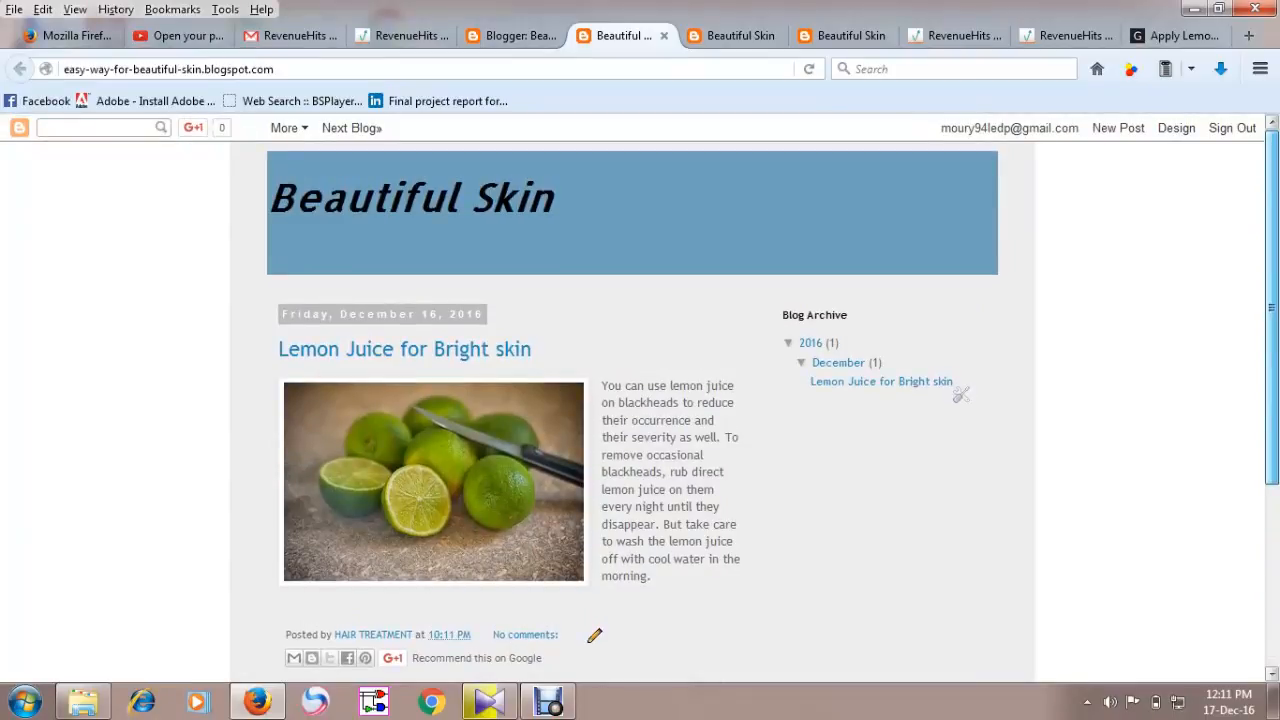
pyautogui.moveTo(1272, 308); pyautogui.dragTo(1272, 308)
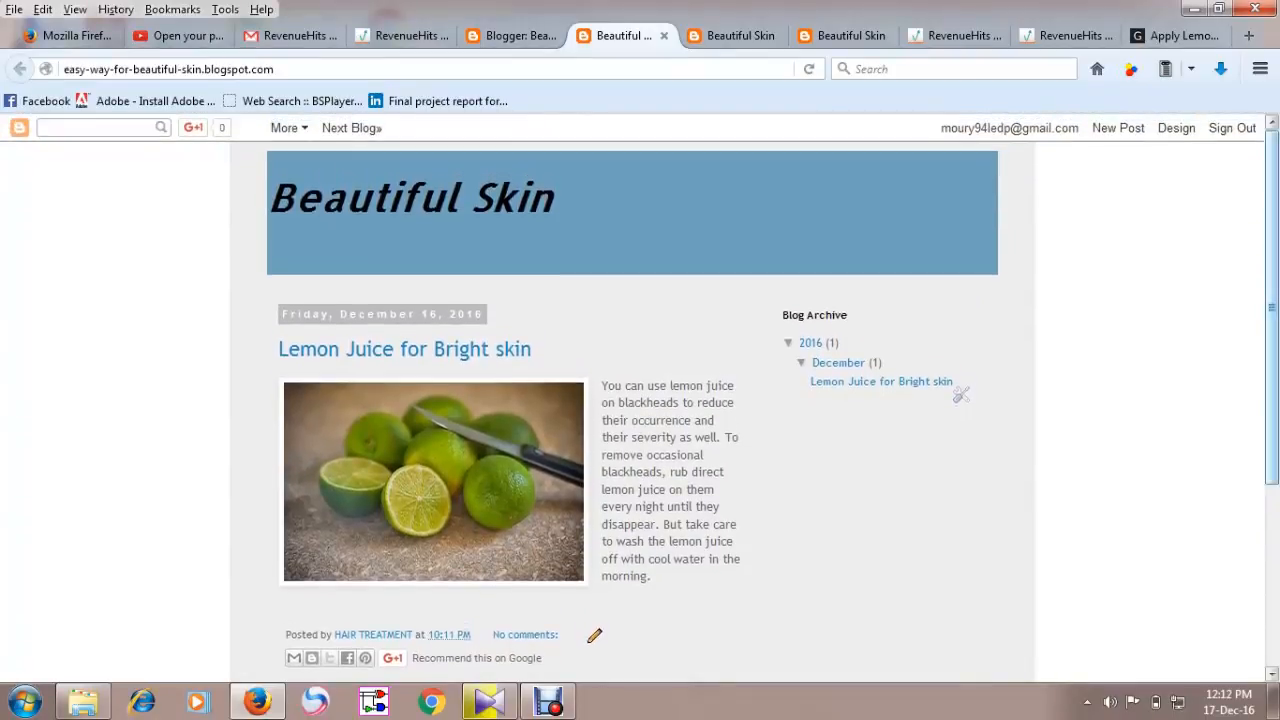